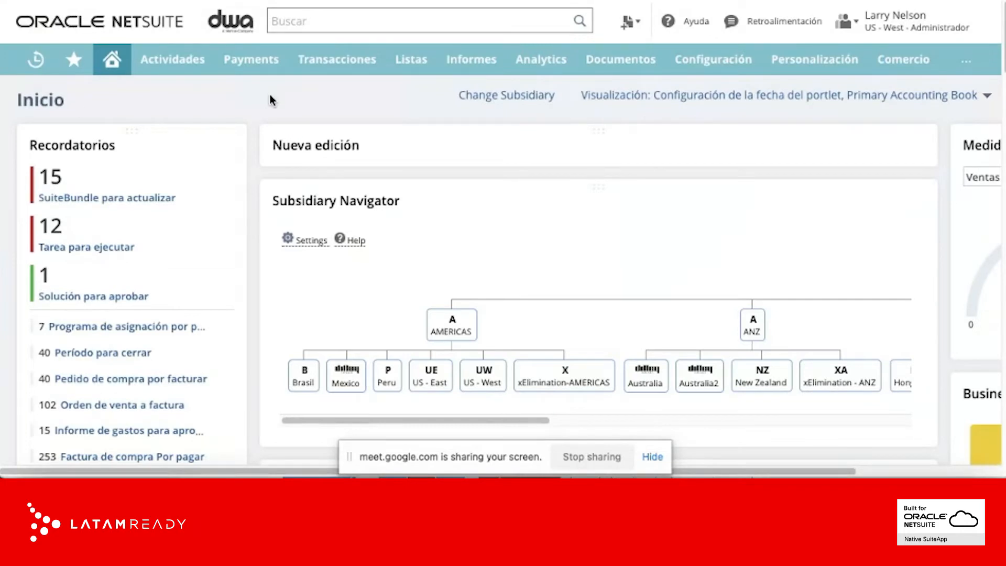
{"action": "left_click_drag", "start_coordinate": [71, 106], "coordinate": [14, 99]}
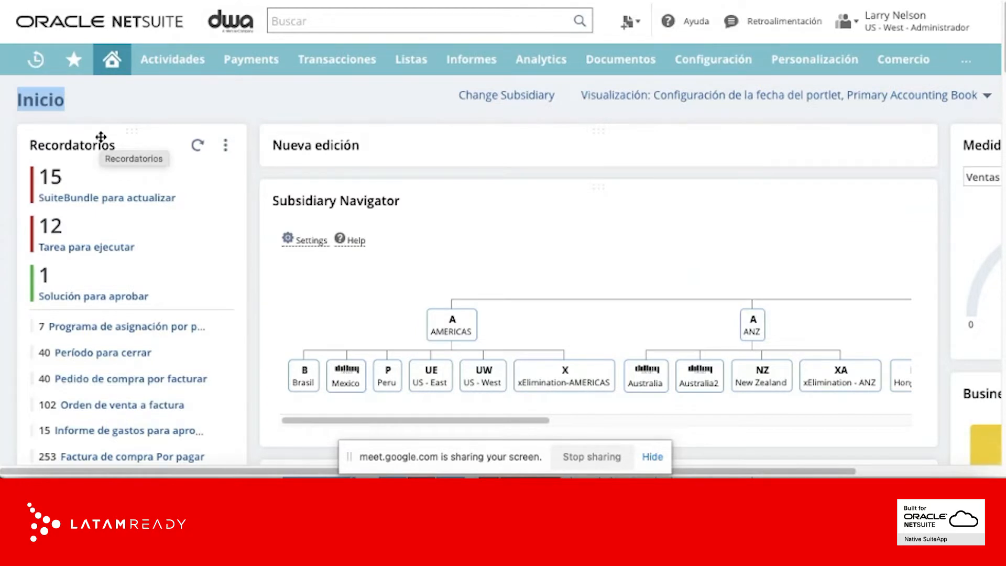
{"action": "mouse_move", "coordinate": [898, 24]}
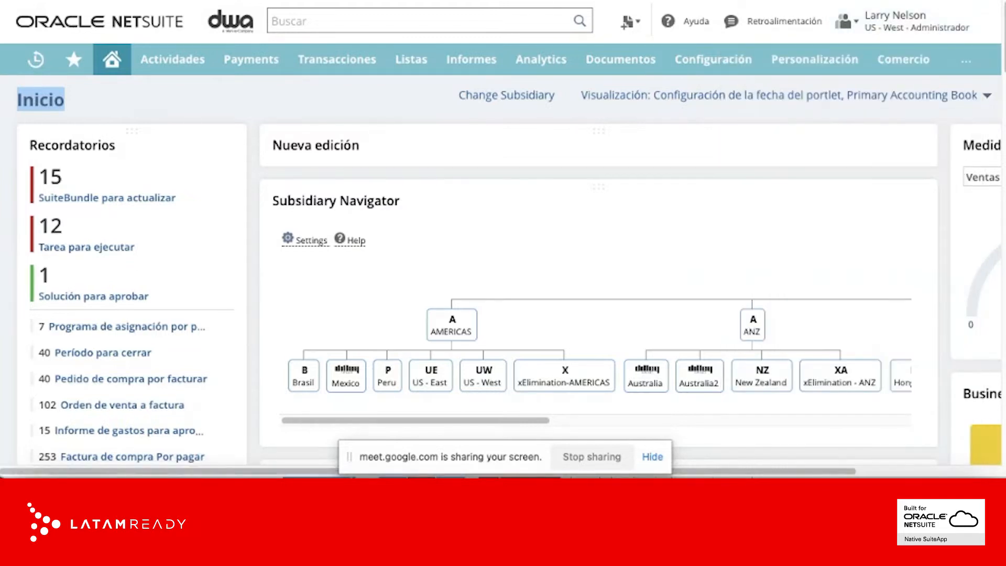
Switch to the Gestionar roles page and review the list of standard and custom roles
{"action": "key", "text": "ctrl+Tab"}
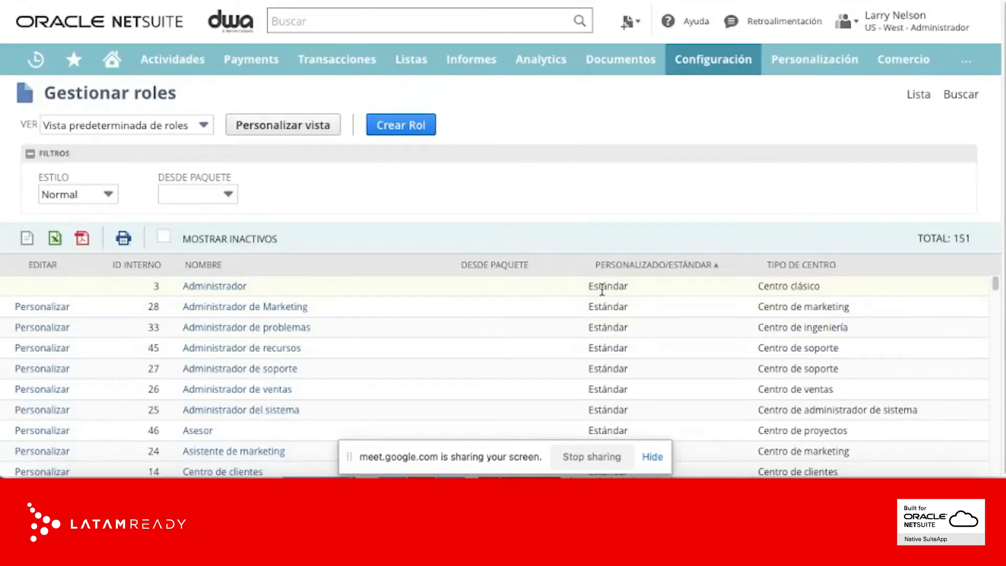
{"action": "scroll", "coordinate": [533, 373], "scroll_direction": "down", "scroll_amount": 10}
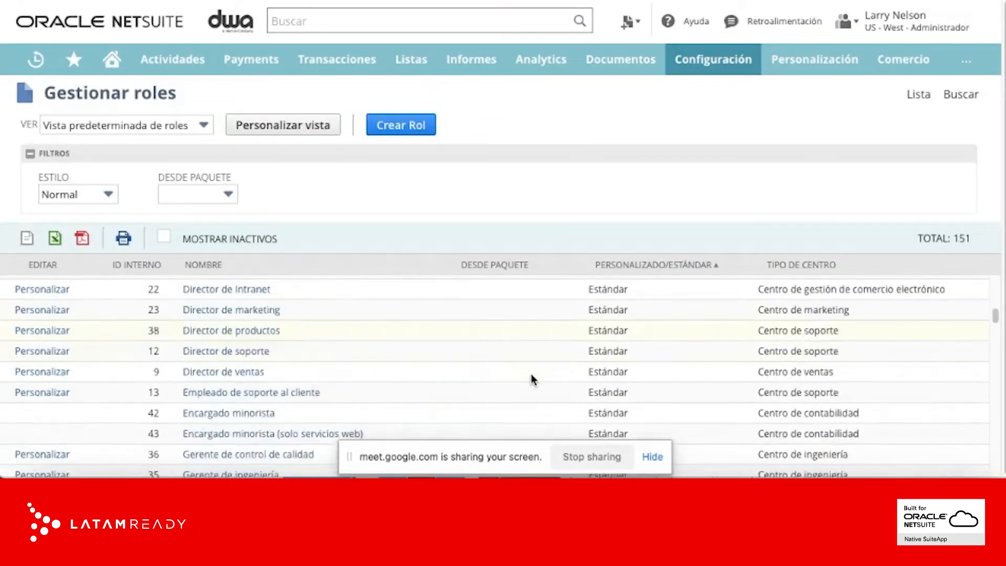
{"action": "scroll", "coordinate": [530, 373], "scroll_direction": "down", "scroll_amount": 10}
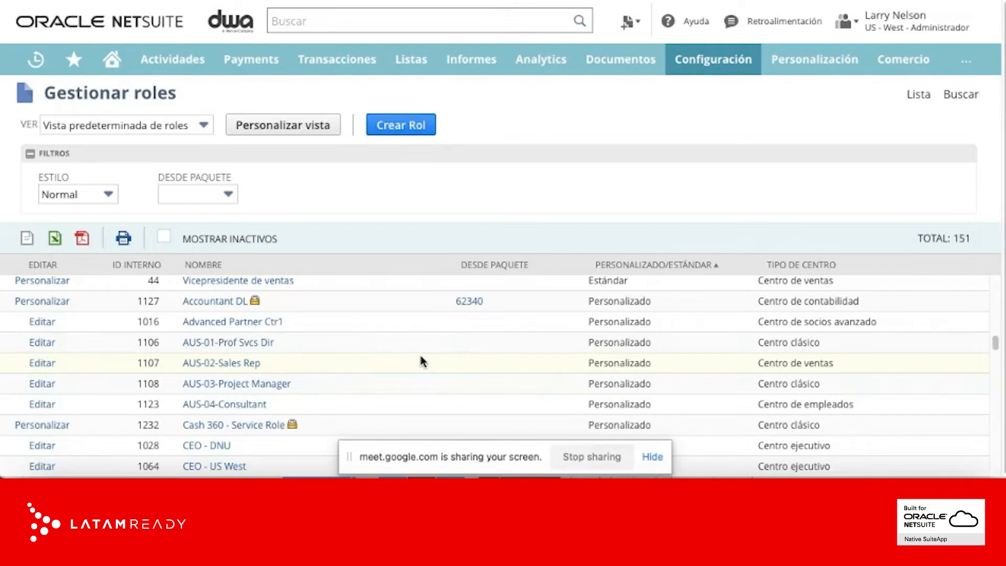
Return to the Inicio dashboard and review its reminders, key performance indicators, financial ratios and annual forecast trend portlets
{"action": "key", "text": "ctrl+Tab"}
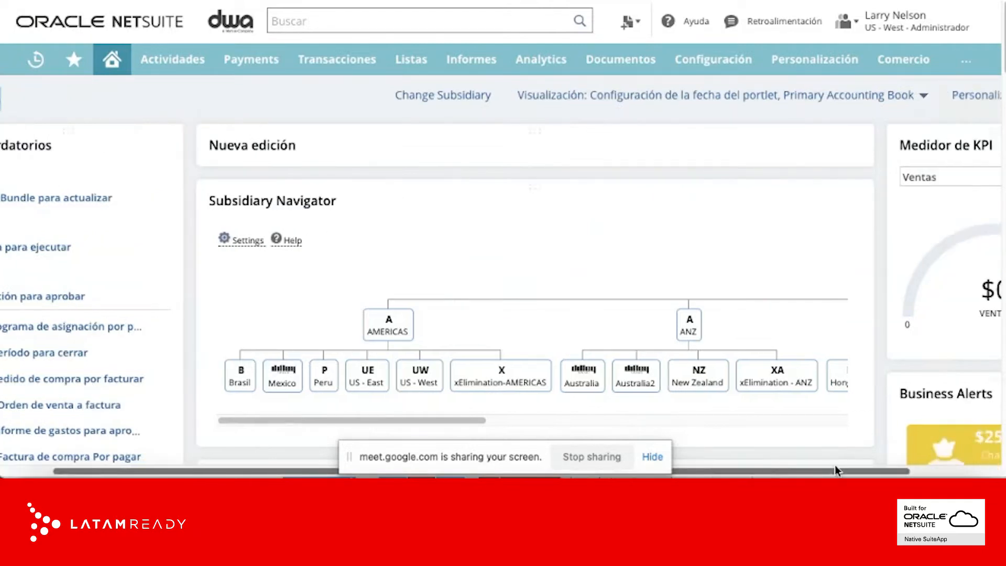
{"action": "scroll", "coordinate": [770, 461], "scroll_direction": "right", "scroll_amount": 5}
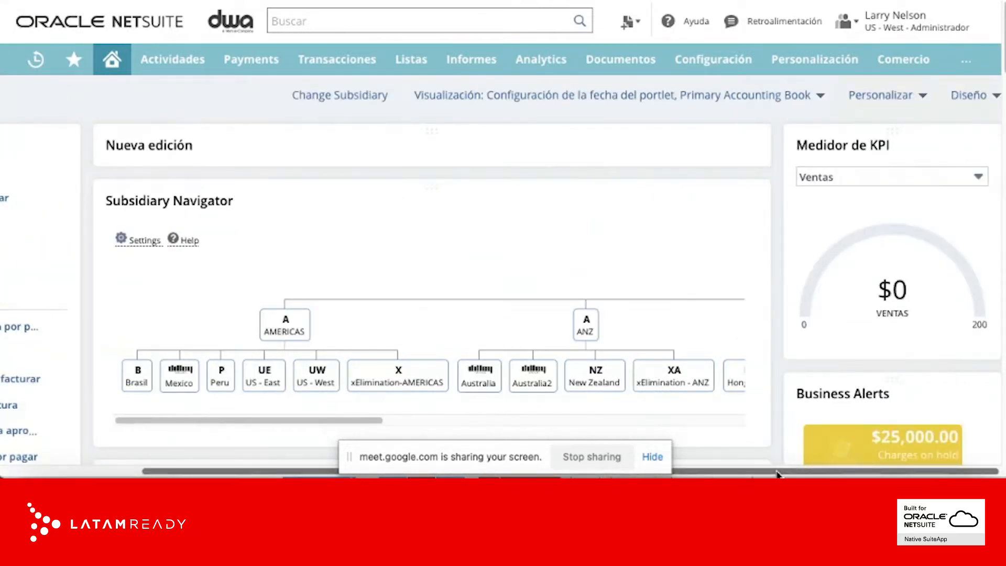
{"action": "scroll", "coordinate": [781, 466], "scroll_direction": "left", "scroll_amount": 5}
{"action": "scroll", "coordinate": [526, 336], "scroll_direction": "down", "scroll_amount": 2}
{"action": "scroll", "coordinate": [526, 340], "scroll_direction": "down", "scroll_amount": 5}
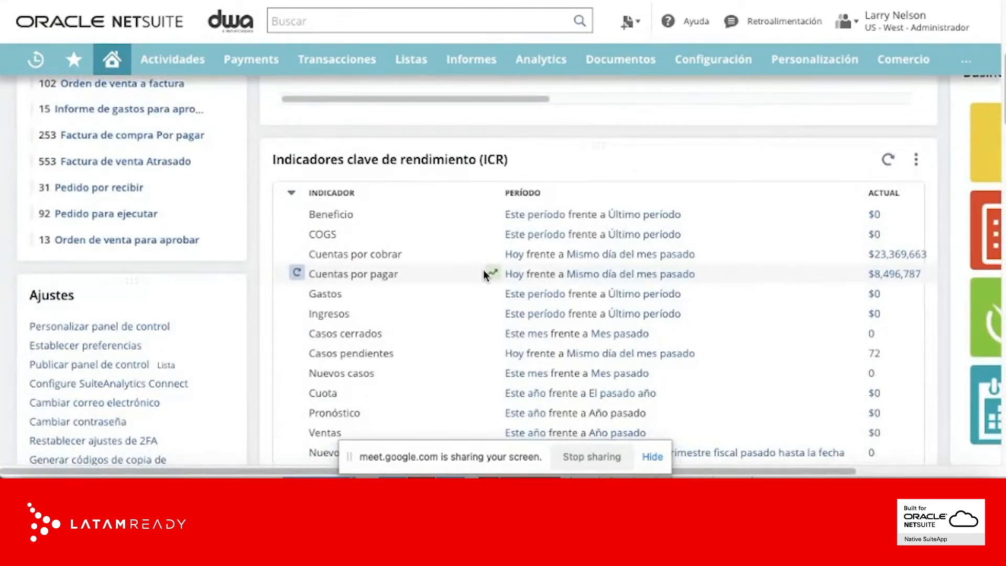
{"action": "scroll", "coordinate": [484, 273], "scroll_direction": "down", "scroll_amount": 6}
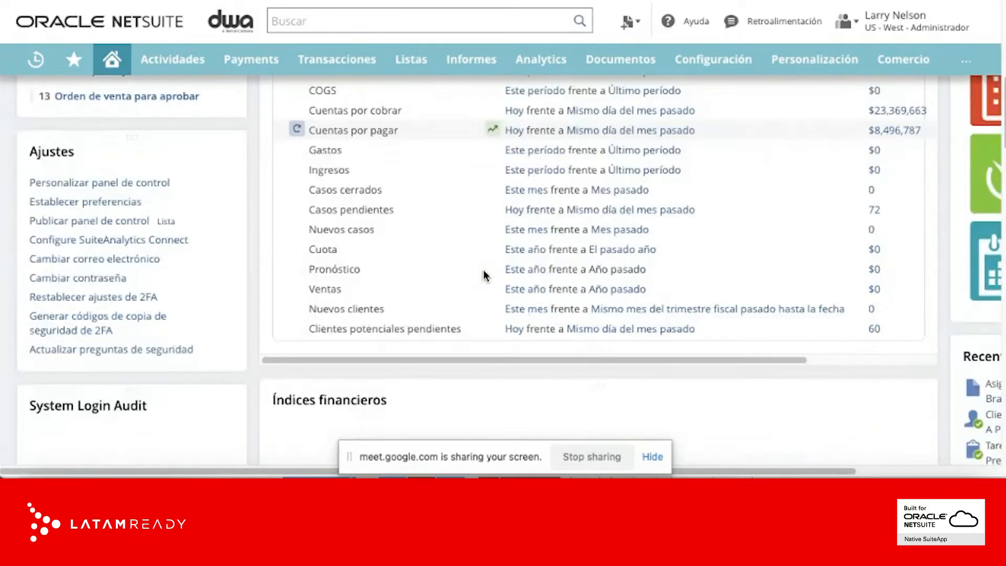
{"action": "scroll", "coordinate": [484, 274], "scroll_direction": "down", "scroll_amount": 1}
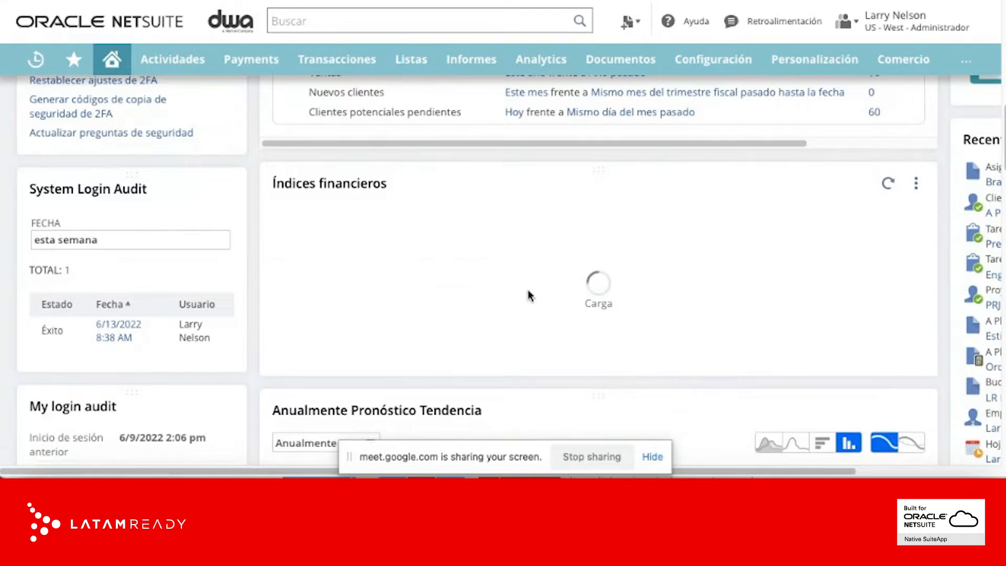
{"action": "scroll", "coordinate": [519, 344], "scroll_direction": "down", "scroll_amount": 3}
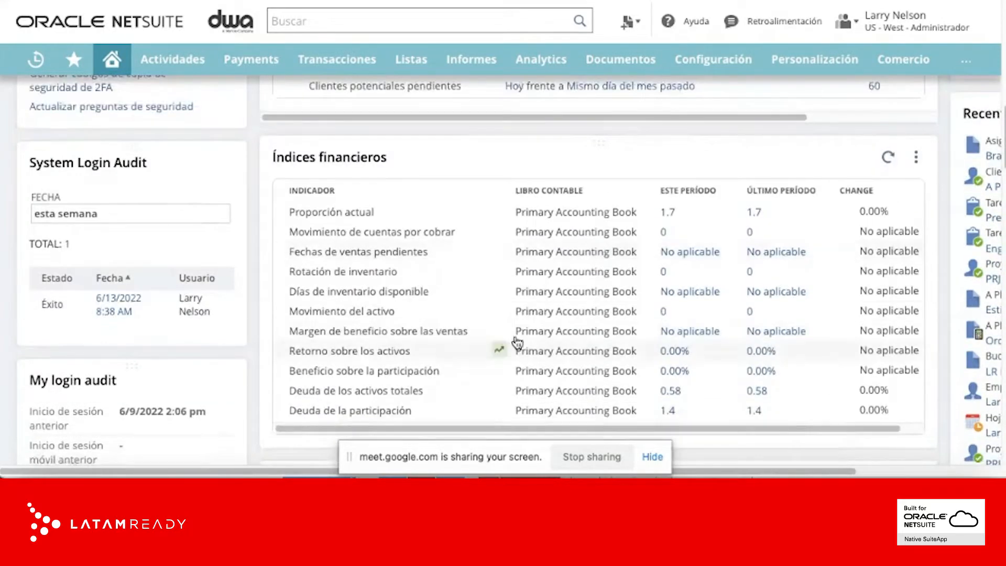
{"action": "scroll", "coordinate": [515, 342], "scroll_direction": "down", "scroll_amount": 6}
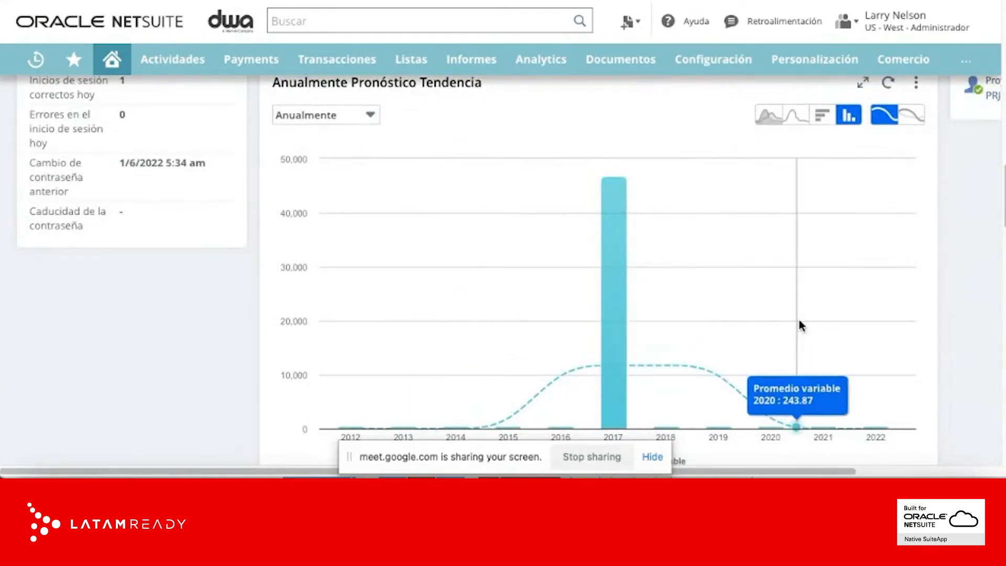
{"action": "scroll", "coordinate": [799, 321], "scroll_direction": "up", "scroll_amount": 3}
{"action": "scroll", "coordinate": [800, 325], "scroll_direction": "up", "scroll_amount": 15}
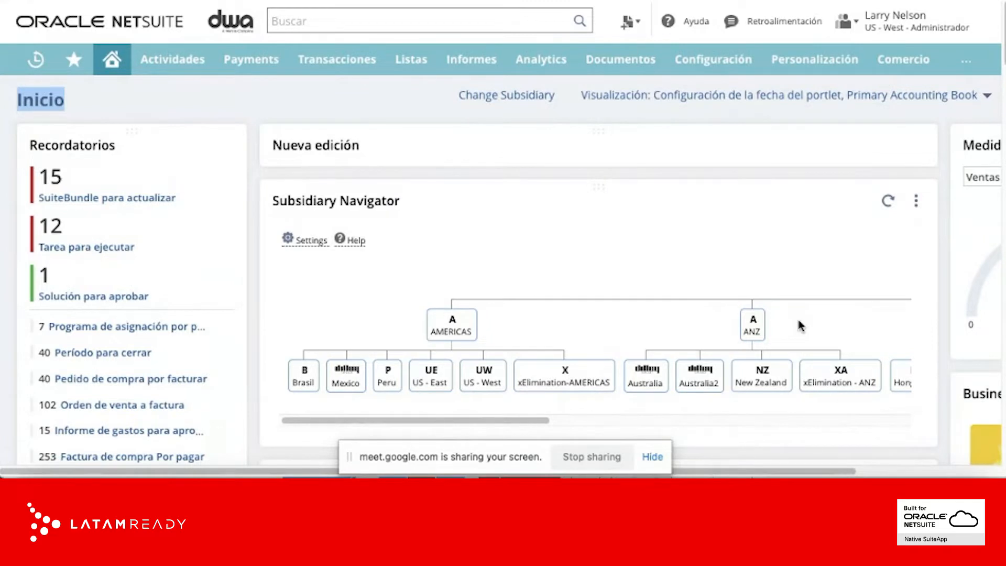
Bring the HEADQUARTERS node into view in the Subsidiary Navigator and display its country, currency and address details
{"action": "mouse_move", "coordinate": [551, 366]}
{"action": "left_click_drag", "start_coordinate": [298, 470], "coordinate": [339, 471]}
{"action": "scroll", "coordinate": [507, 321], "scroll_direction": "down", "scroll_amount": 3}
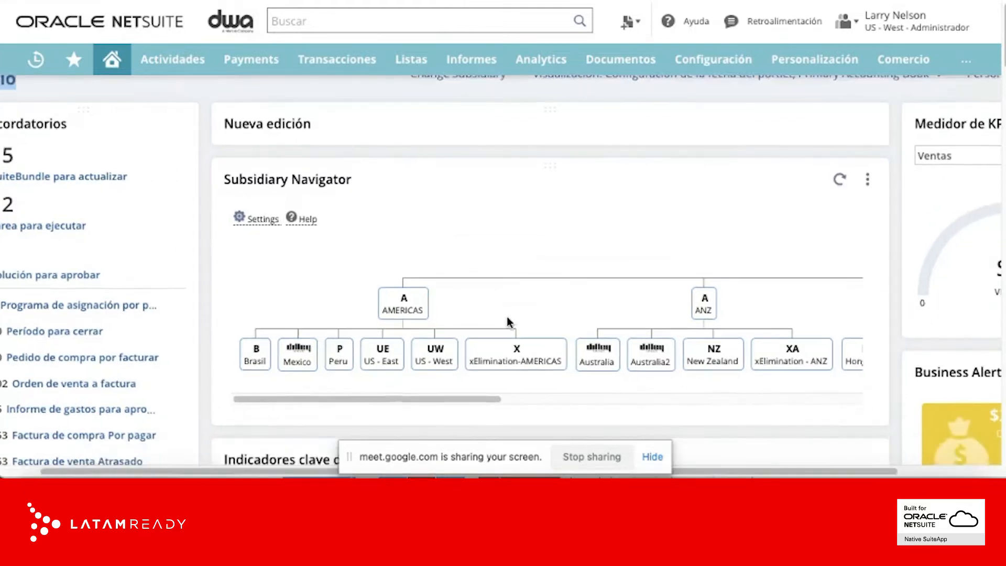
{"action": "left_click_drag", "start_coordinate": [422, 333], "coordinate": [386, 337]}
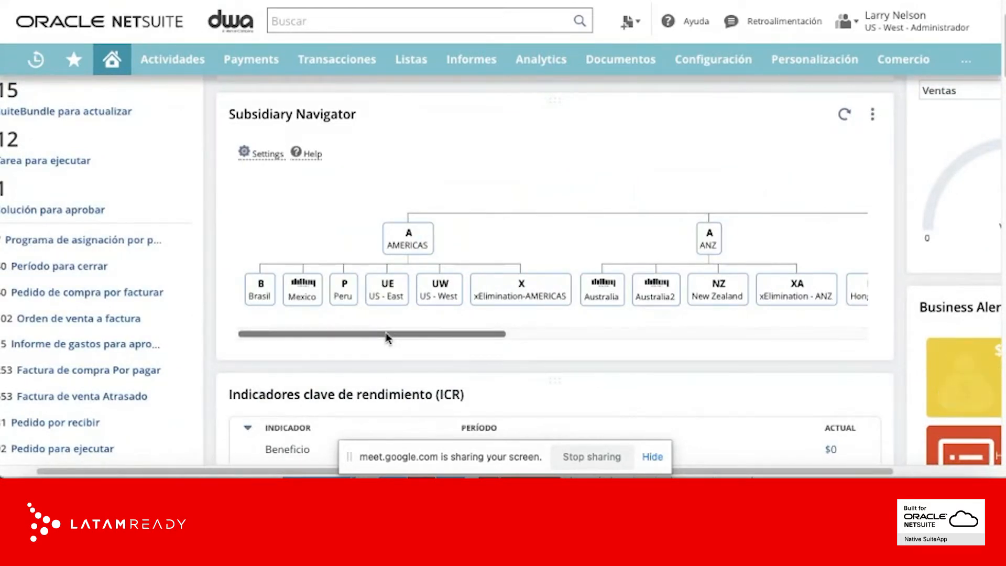
{"action": "left_click_drag", "start_coordinate": [386, 334], "coordinate": [585, 337]}
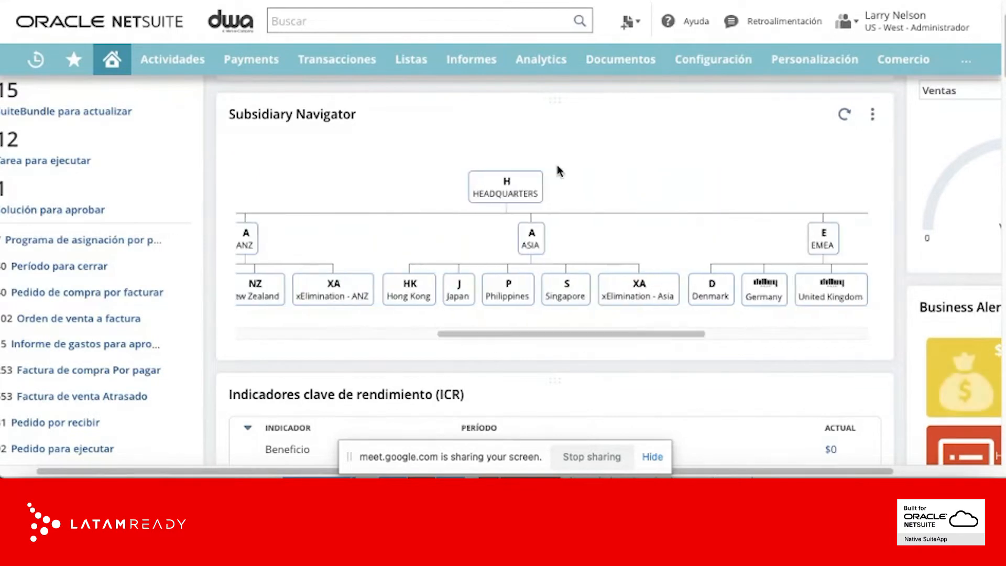
{"action": "mouse_move", "coordinate": [532, 200]}
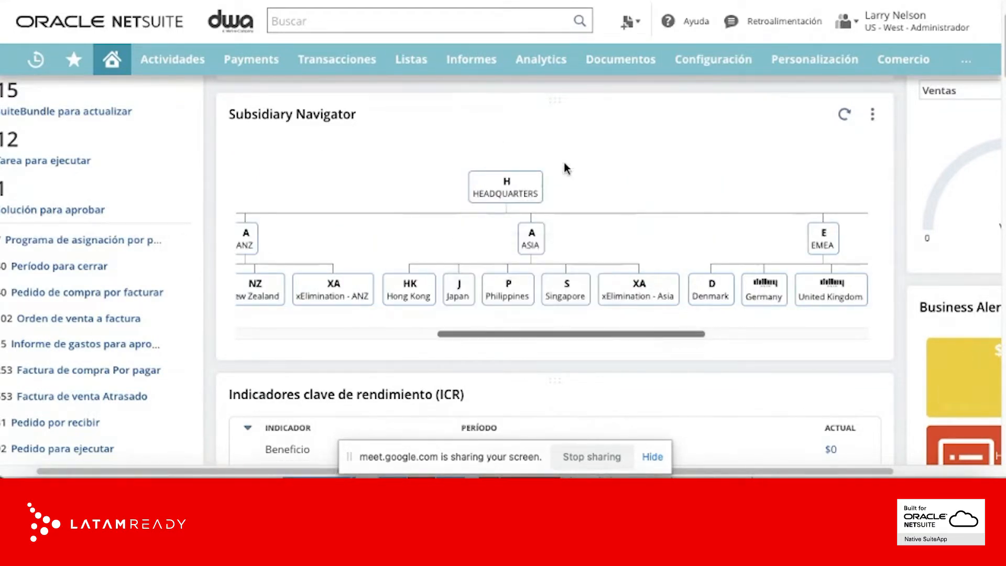
{"action": "mouse_move", "coordinate": [476, 186]}
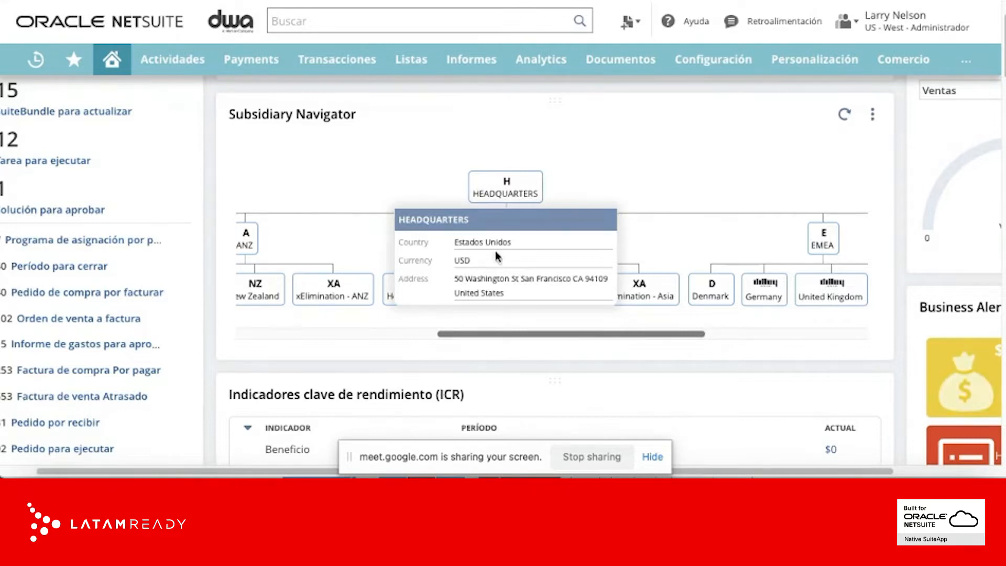
Examine the subsidiaries under AMERICAS in the Subsidiary Navigator, displaying the details of individual ones such as Brasil
{"action": "left_click_drag", "start_coordinate": [546, 334], "coordinate": [350, 334]}
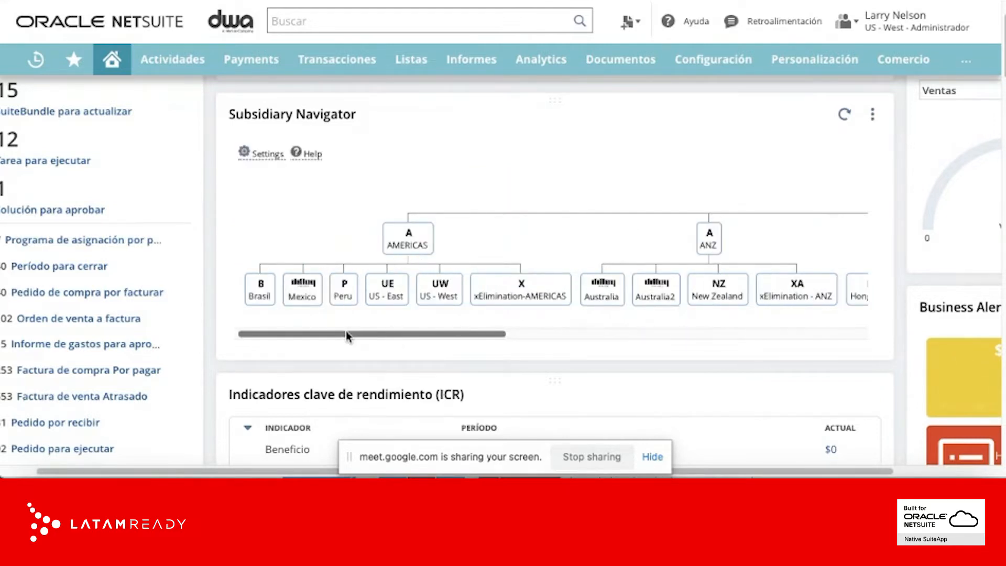
{"action": "left_click", "coordinate": [392, 242]}
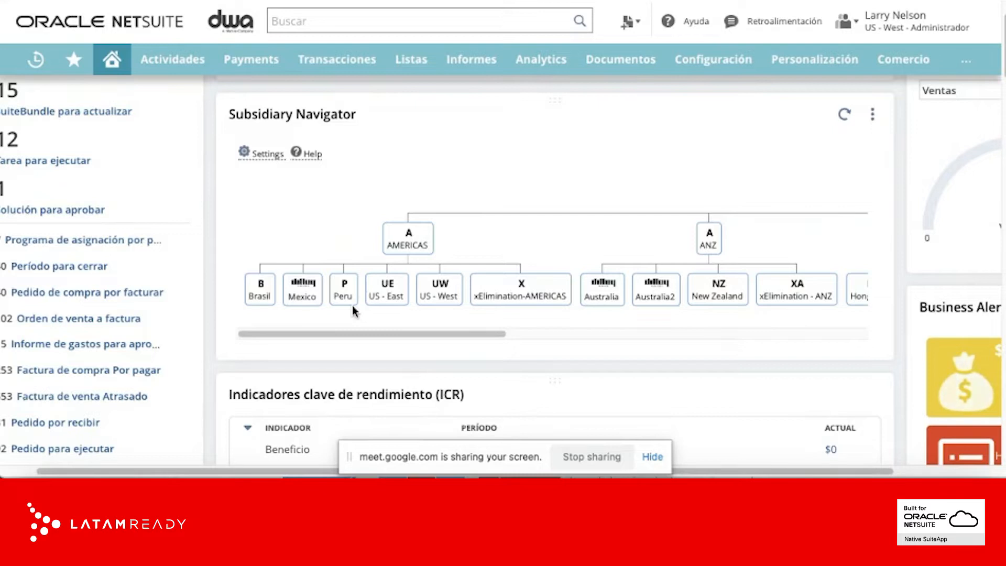
{"action": "mouse_move", "coordinate": [351, 303]}
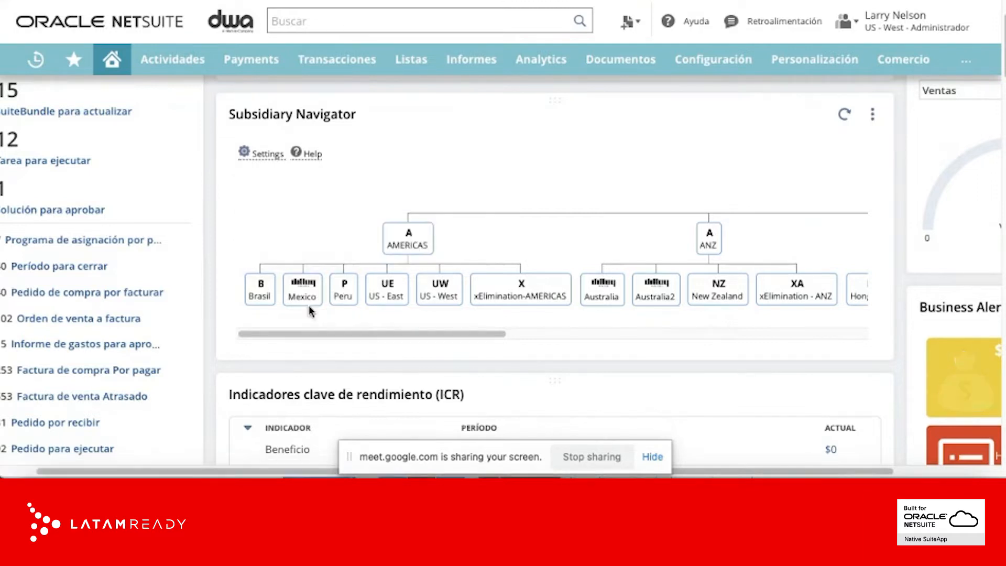
{"action": "mouse_move", "coordinate": [303, 305]}
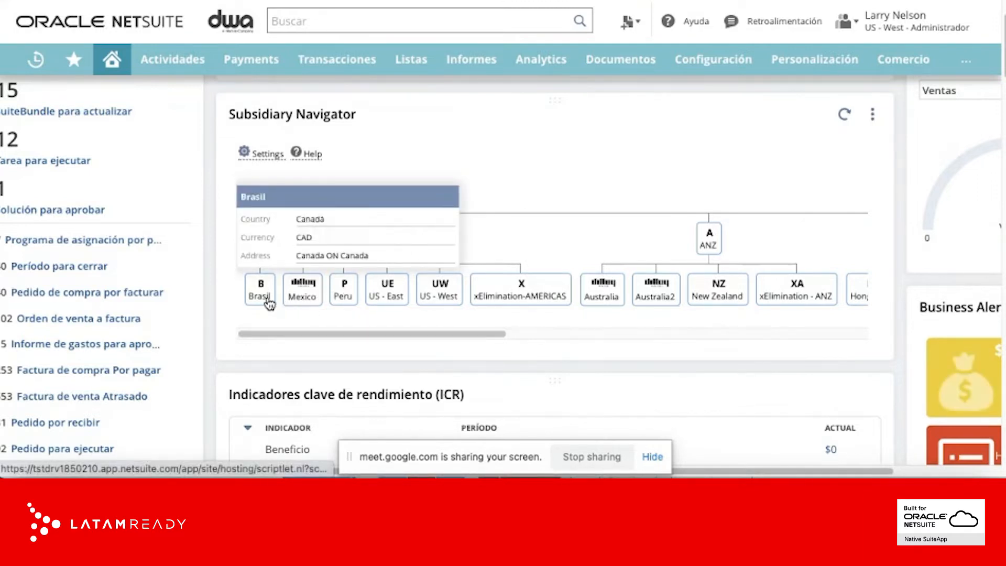
{"action": "mouse_move", "coordinate": [468, 303]}
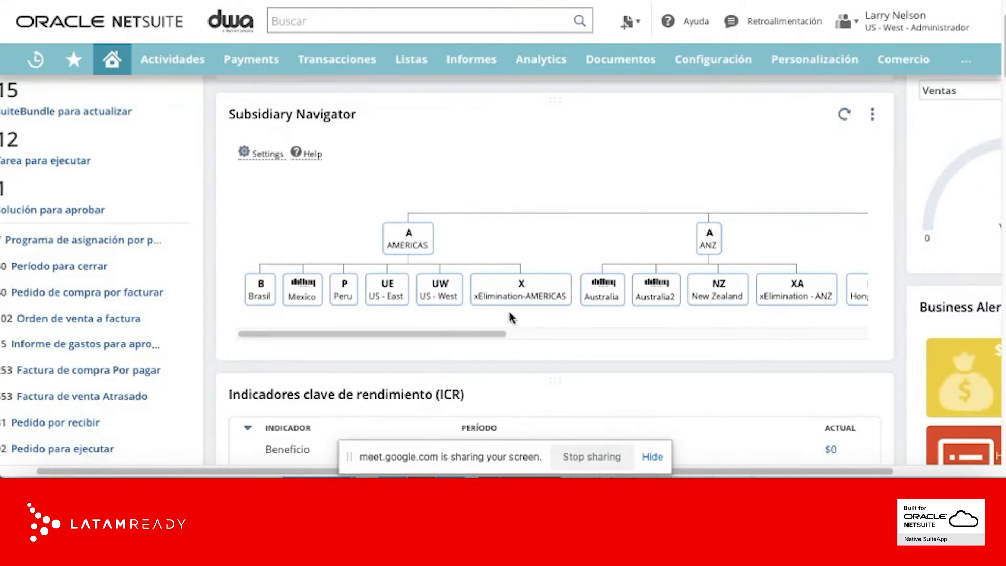
{"action": "mouse_move", "coordinate": [516, 298]}
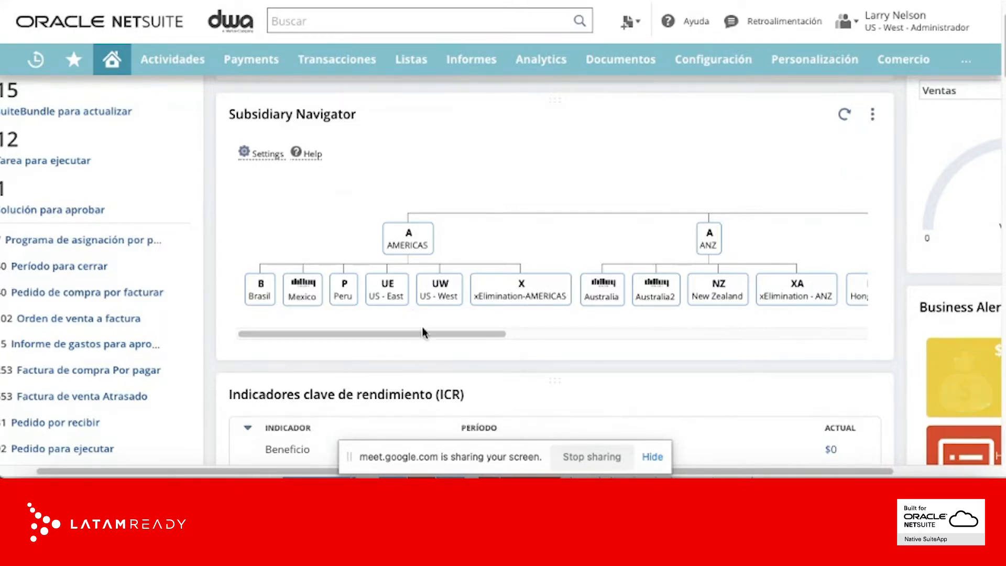
Go back to the HEADQUARTERS node in the Subsidiary Navigator and examine the regions beneath it
{"action": "left_click_drag", "start_coordinate": [423, 331], "coordinate": [579, 331]}
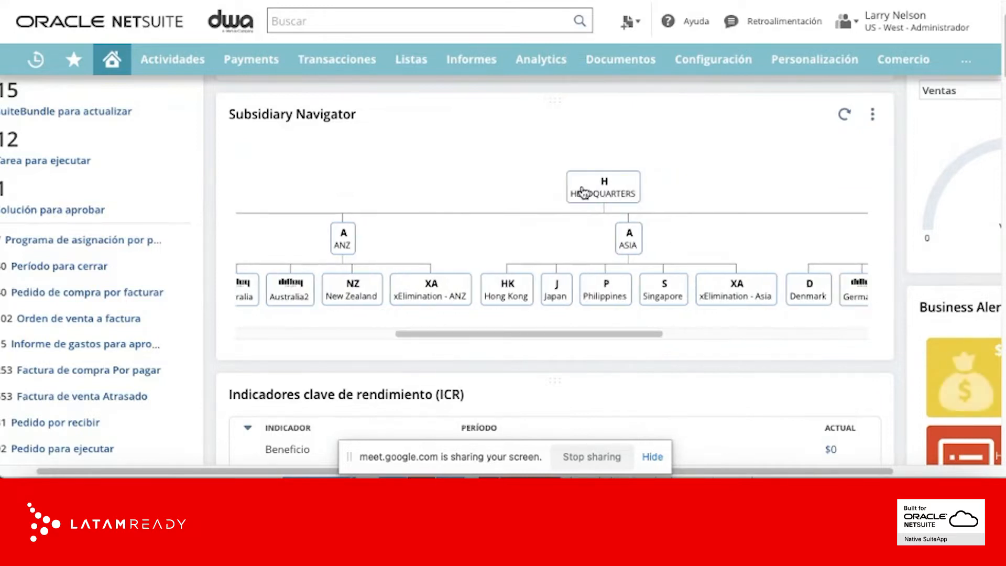
{"action": "mouse_move", "coordinate": [583, 192]}
{"action": "mouse_move", "coordinate": [447, 297]}
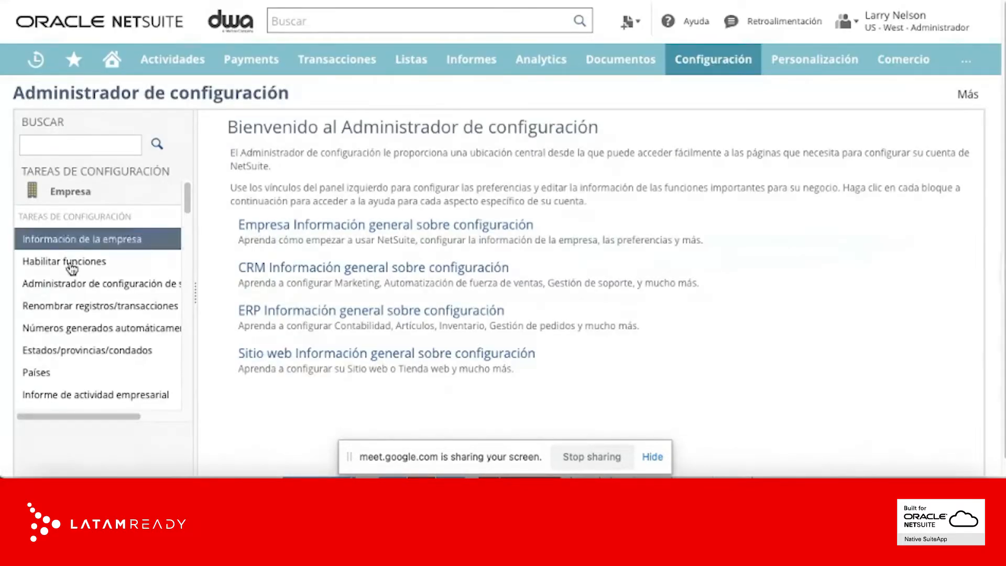
Open the Subsidiarias list from the Clasificaciones group in the Administrador de configuración
{"action": "scroll", "coordinate": [100, 344], "scroll_direction": "down", "scroll_amount": 10}
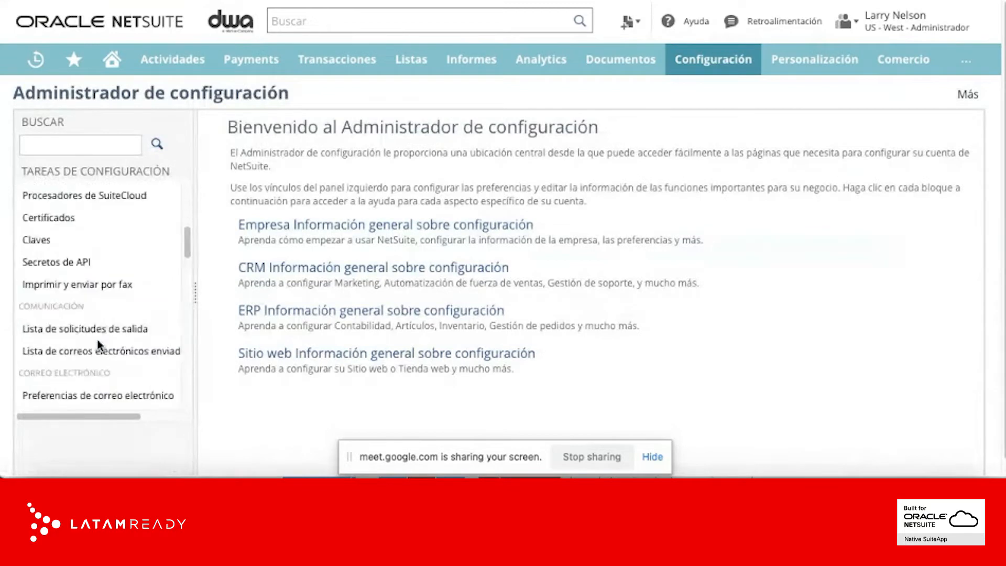
{"action": "scroll", "coordinate": [97, 344], "scroll_direction": "down", "scroll_amount": 1}
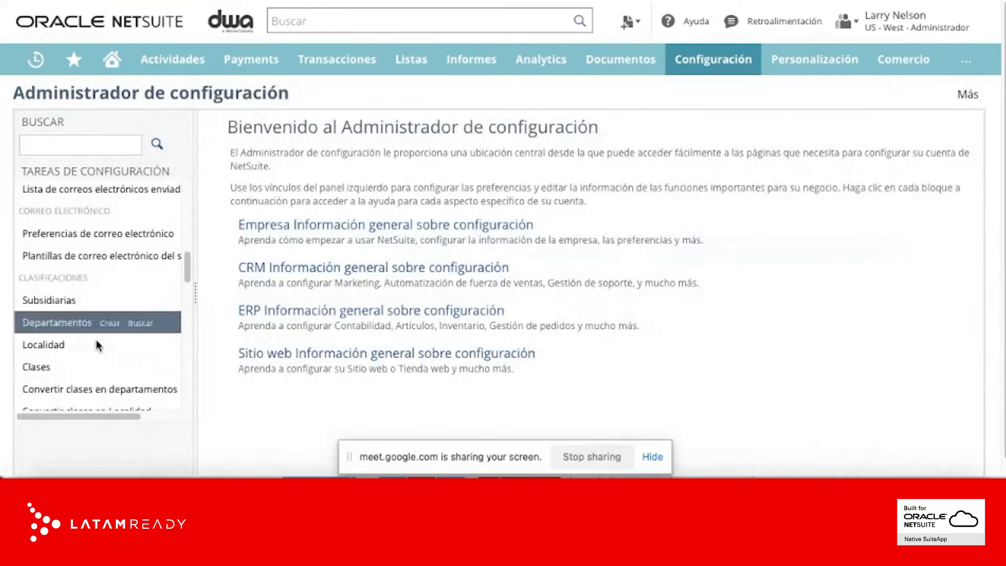
{"action": "left_click", "coordinate": [50, 304]}
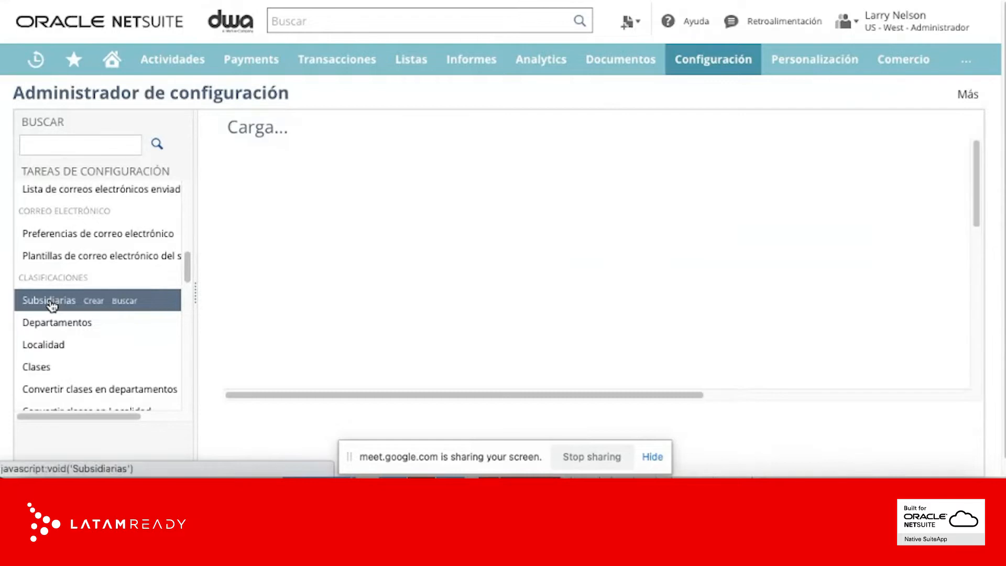
Open and review the Departamentos classification list, followed by the Clases list, including their nested entries
{"action": "left_click", "coordinate": [53, 324]}
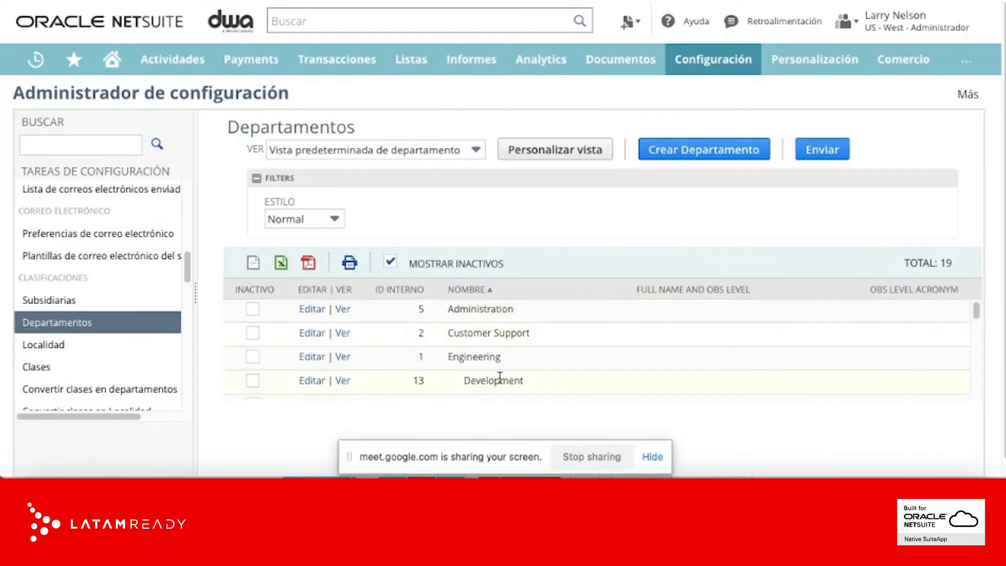
{"action": "scroll", "coordinate": [499, 377], "scroll_direction": "down", "scroll_amount": 3}
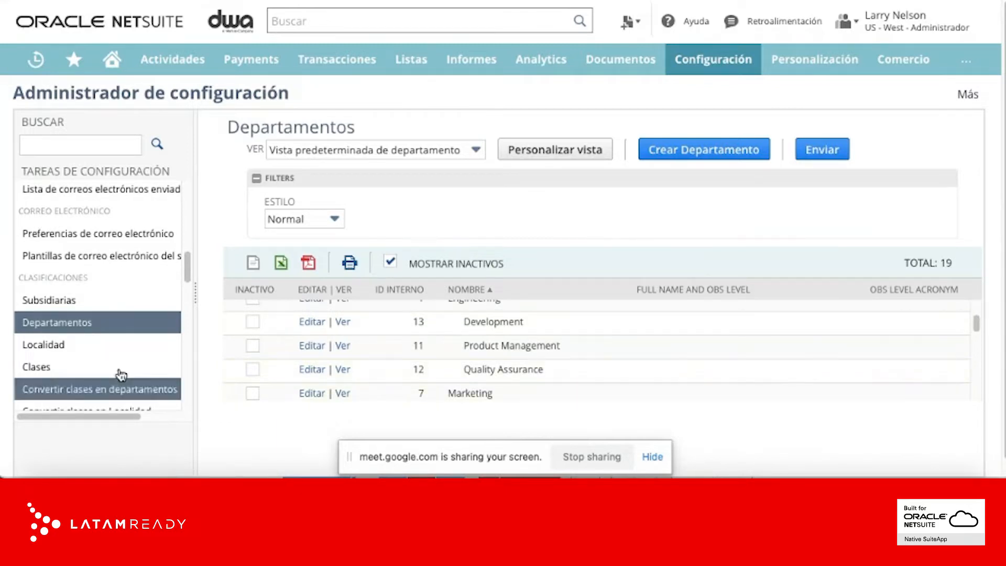
{"action": "left_click", "coordinate": [32, 367]}
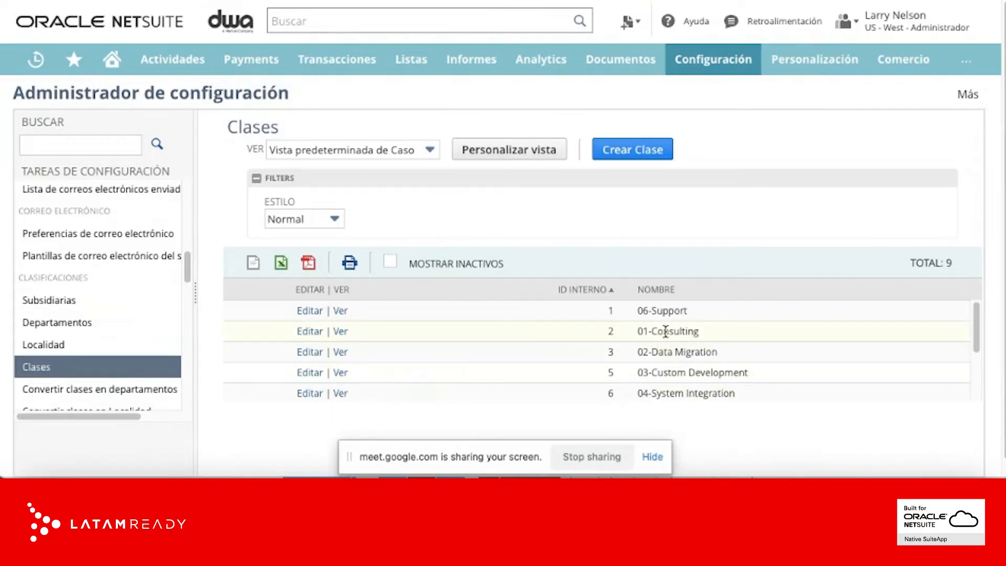
{"action": "scroll", "coordinate": [665, 331], "scroll_direction": "down", "scroll_amount": 3}
{"action": "scroll", "coordinate": [668, 375], "scroll_direction": "down", "scroll_amount": 1}
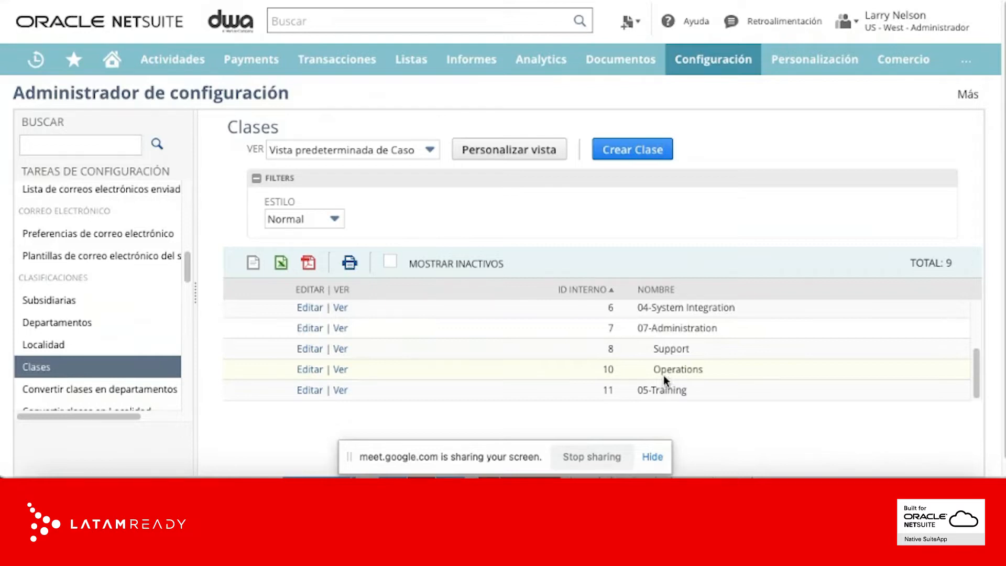
Open the Localidad list and look through the remaining classifications, such as Cursos, Activity Code, Asunto and Unidad Inmobiliaria
{"action": "left_click", "coordinate": [39, 350]}
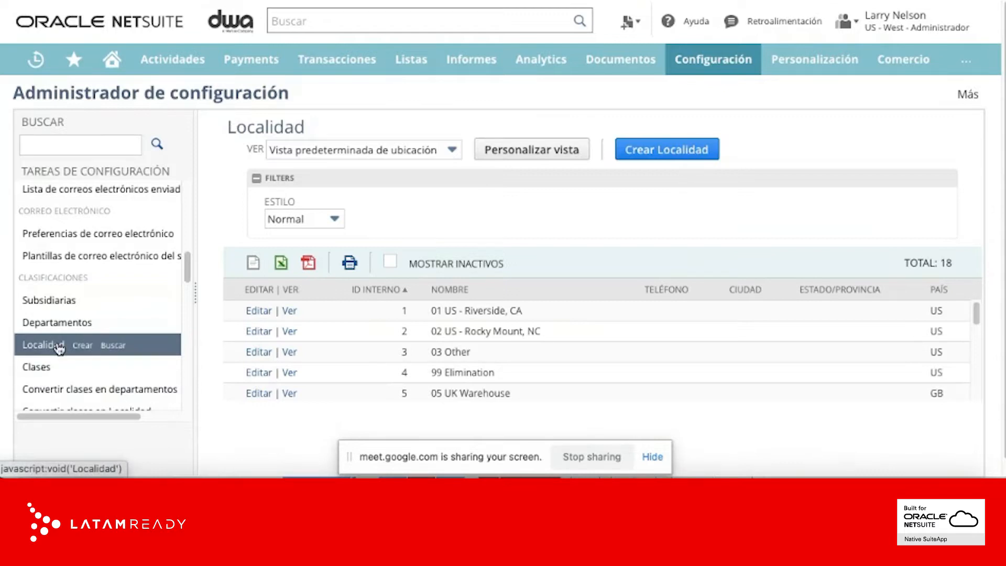
{"action": "scroll", "coordinate": [60, 348], "scroll_direction": "down", "scroll_amount": 3}
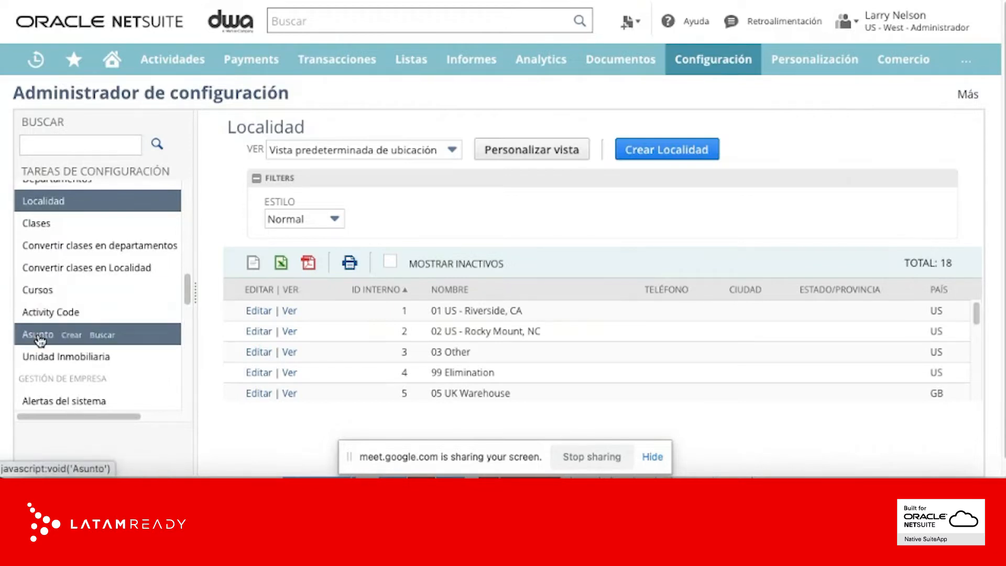
Open the Estado de ingresos y gastos report and review the subsidiaries available as its context
{"action": "left_click", "coordinate": [39, 339]}
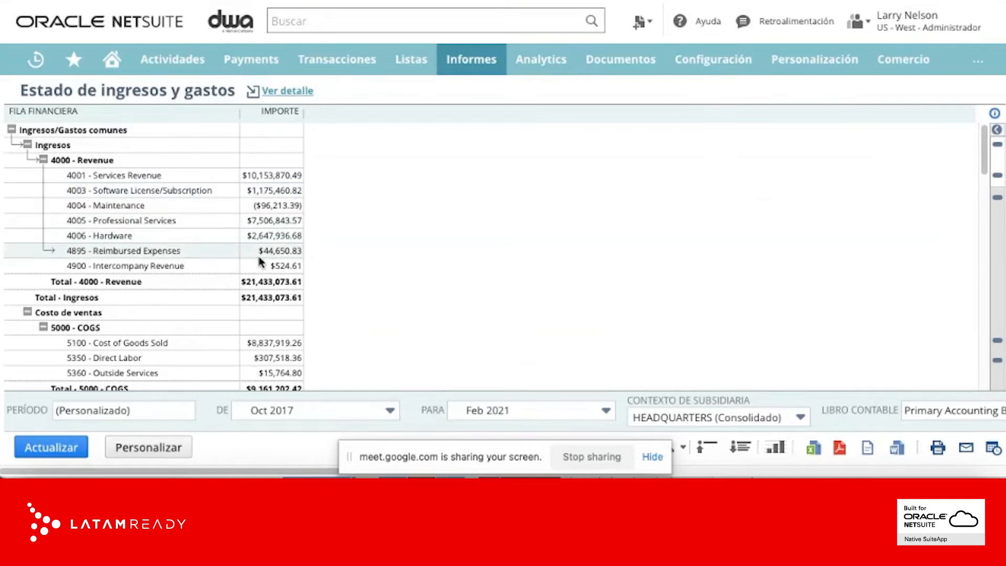
{"action": "mouse_move", "coordinate": [489, 72]}
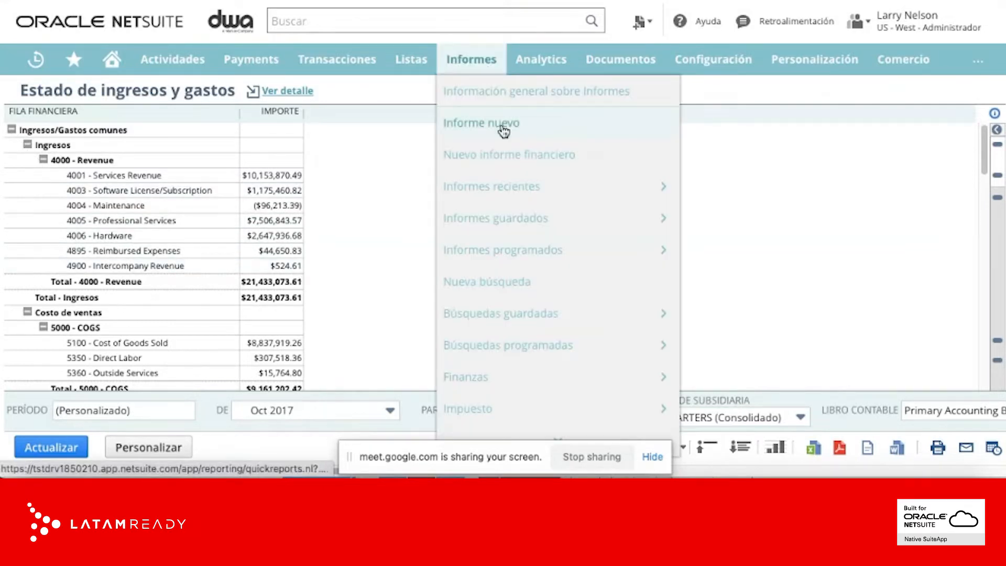
{"action": "mouse_move", "coordinate": [588, 382]}
{"action": "mouse_move", "coordinate": [725, 105]}
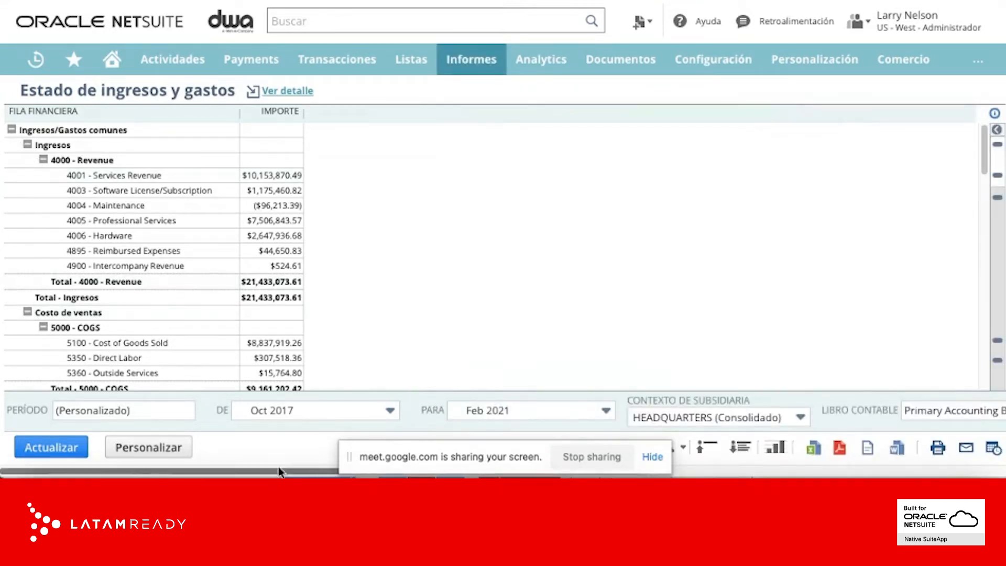
{"action": "left_click", "coordinate": [702, 416]}
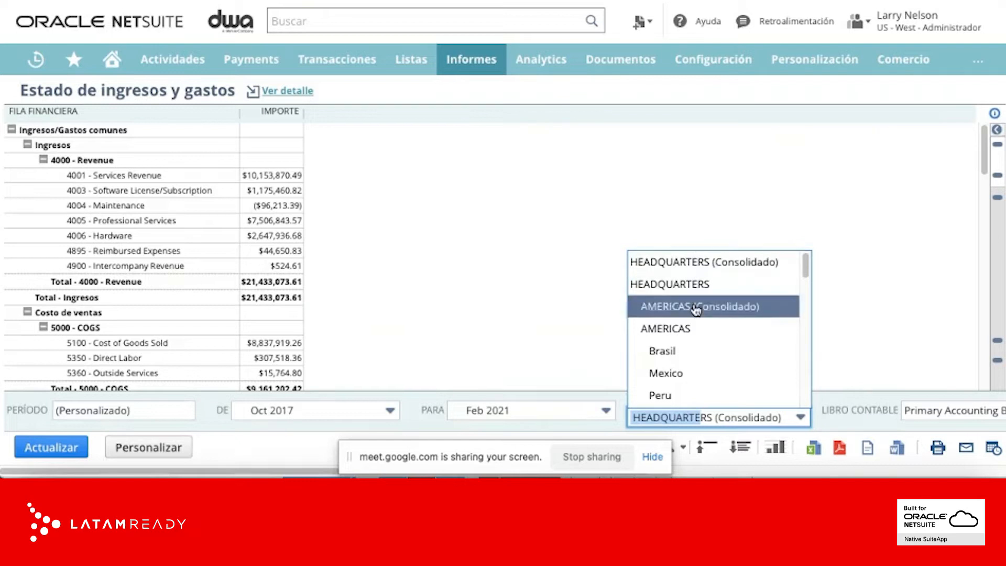
Break down the Estado de ingresos y gastos report by Departamento and refresh it
{"action": "left_click", "coordinate": [731, 471]}
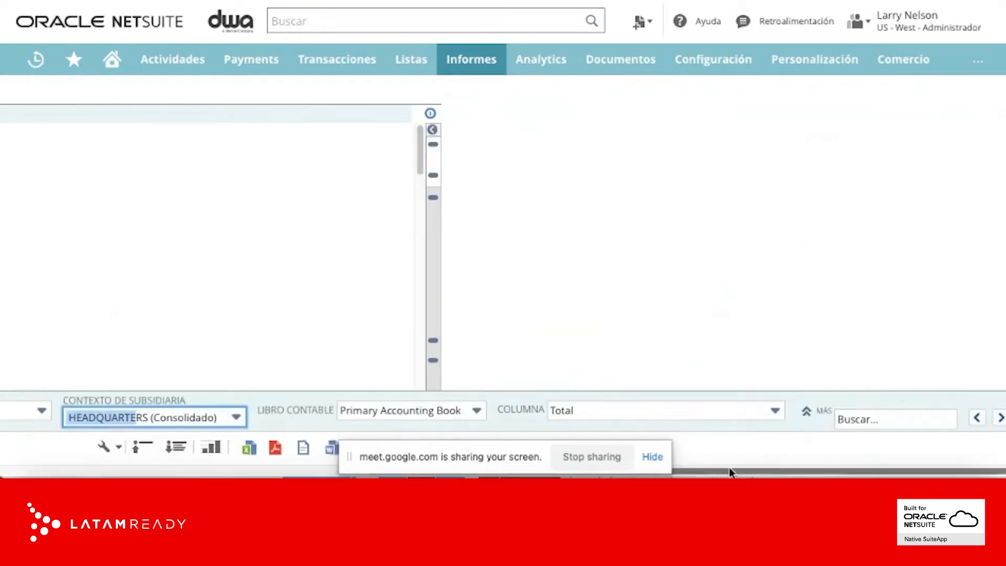
{"action": "left_click", "coordinate": [739, 409]}
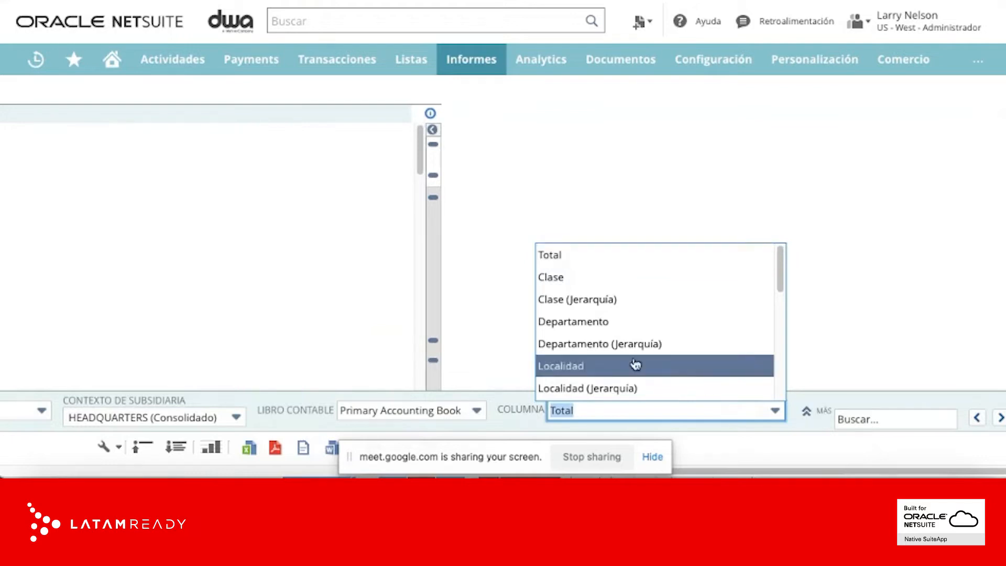
{"action": "left_click", "coordinate": [608, 326]}
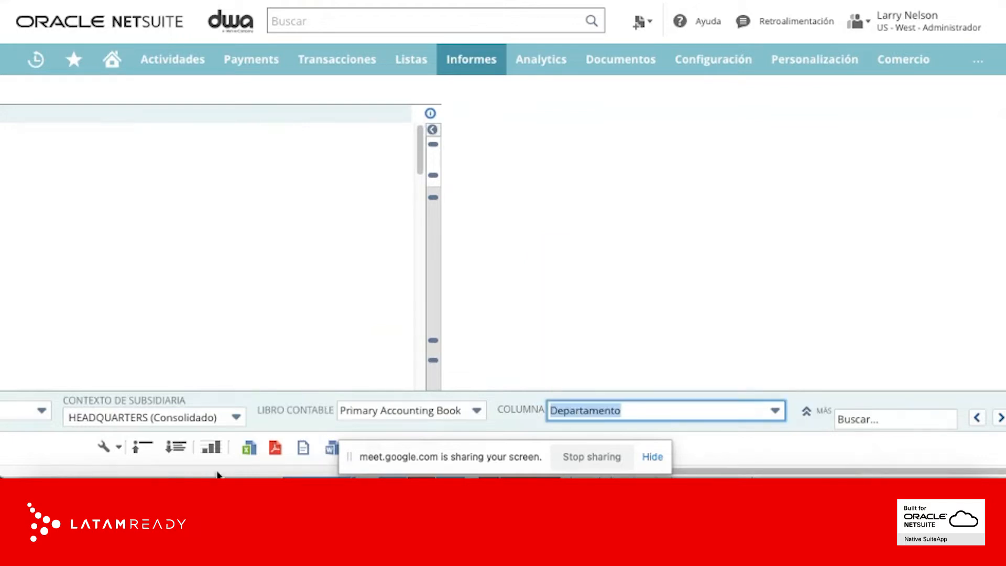
{"action": "left_click", "coordinate": [52, 447]}
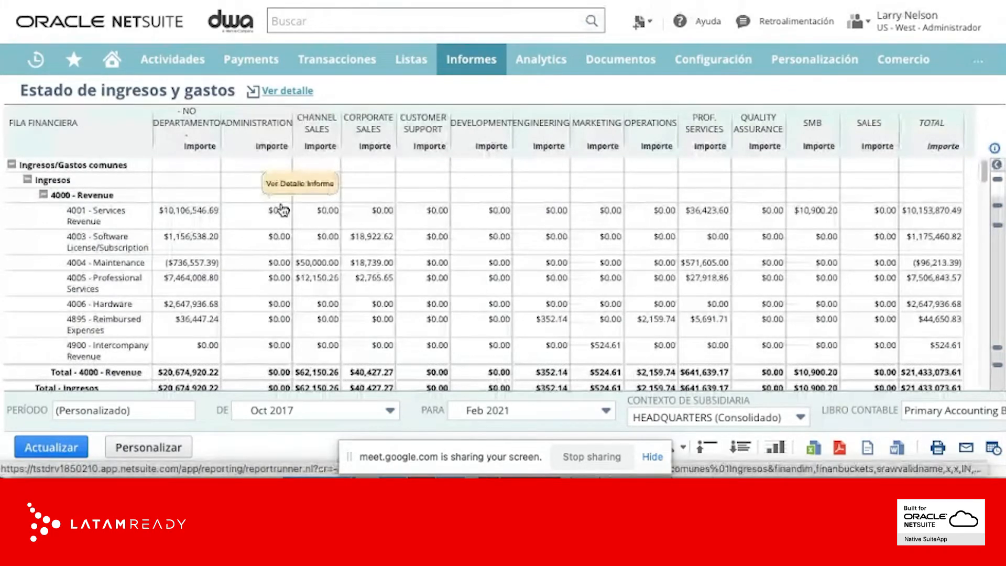
Change the report's column breakdown to Subsidiaria and refresh it, keeping the HEADQUARTERS (Consolidado) context
{"action": "left_click", "coordinate": [768, 420]}
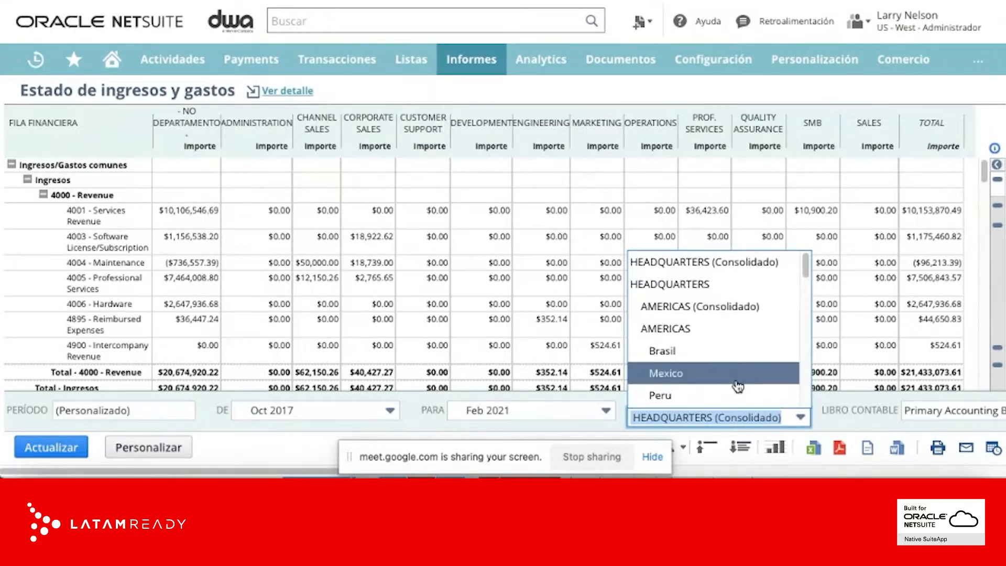
{"action": "left_click", "coordinate": [276, 445]}
{"action": "left_click_drag", "start_coordinate": [269, 470], "coordinate": [666, 476]}
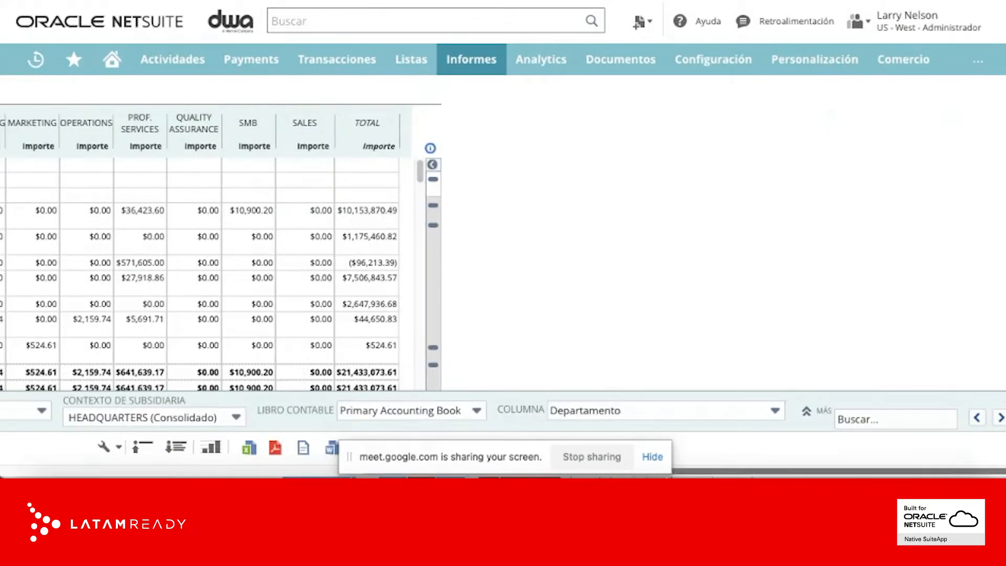
{"action": "left_click", "coordinate": [678, 411]}
{"action": "left_click", "coordinate": [571, 341]}
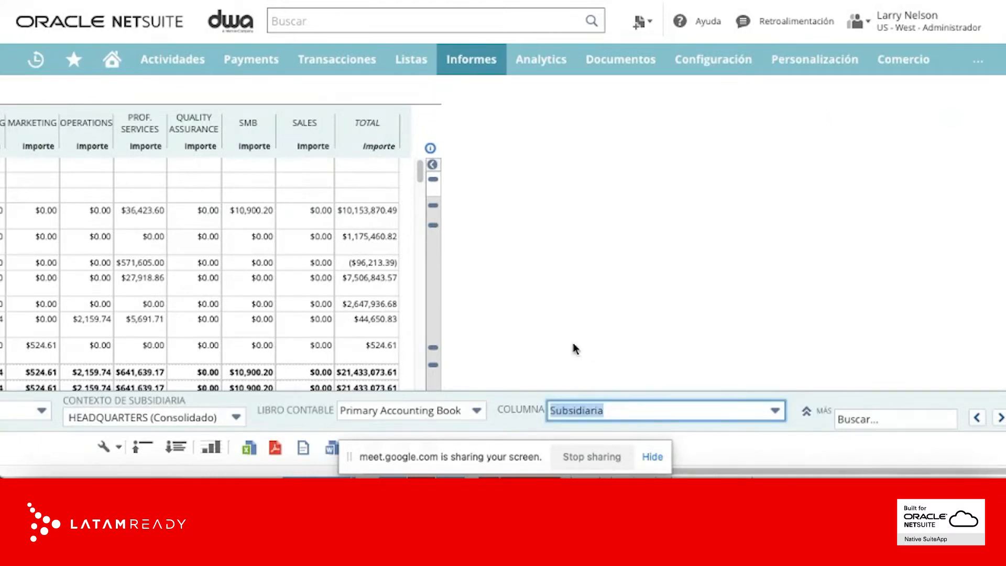
{"action": "left_click", "coordinate": [271, 471]}
{"action": "left_click", "coordinate": [61, 454]}
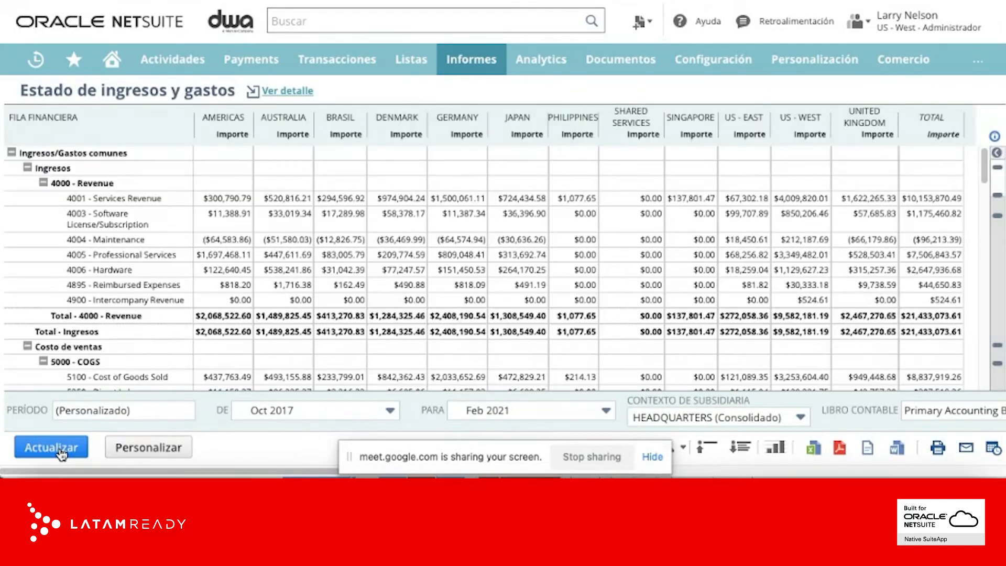
Look through the report's other column breakdown options, from Clase and Localidad to the custom segments such as Activity Code and Asunto
{"action": "left_click_drag", "start_coordinate": [108, 472], "coordinate": [432, 473]}
{"action": "left_click", "coordinate": [809, 408]}
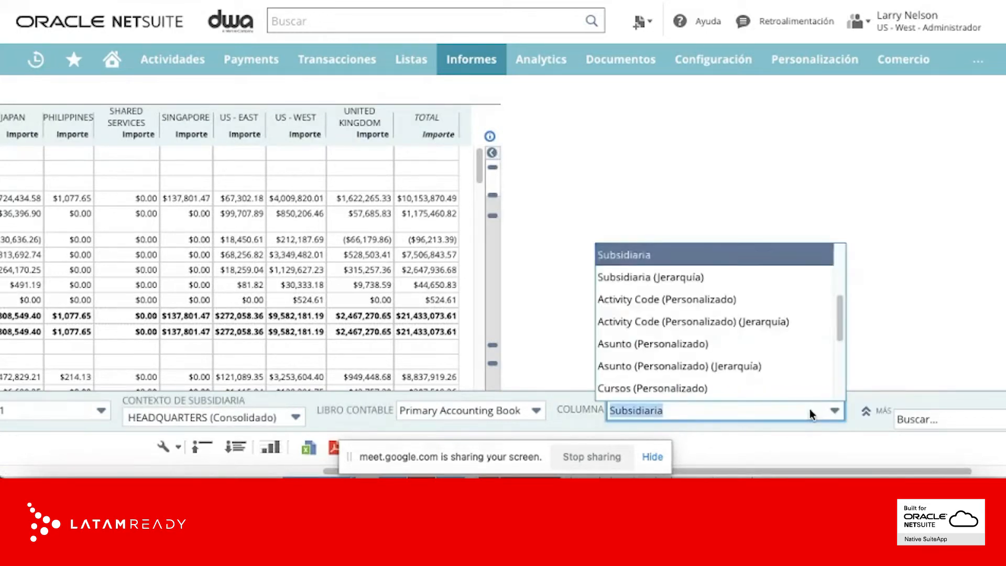
{"action": "scroll", "coordinate": [772, 333], "scroll_direction": "up", "scroll_amount": 3}
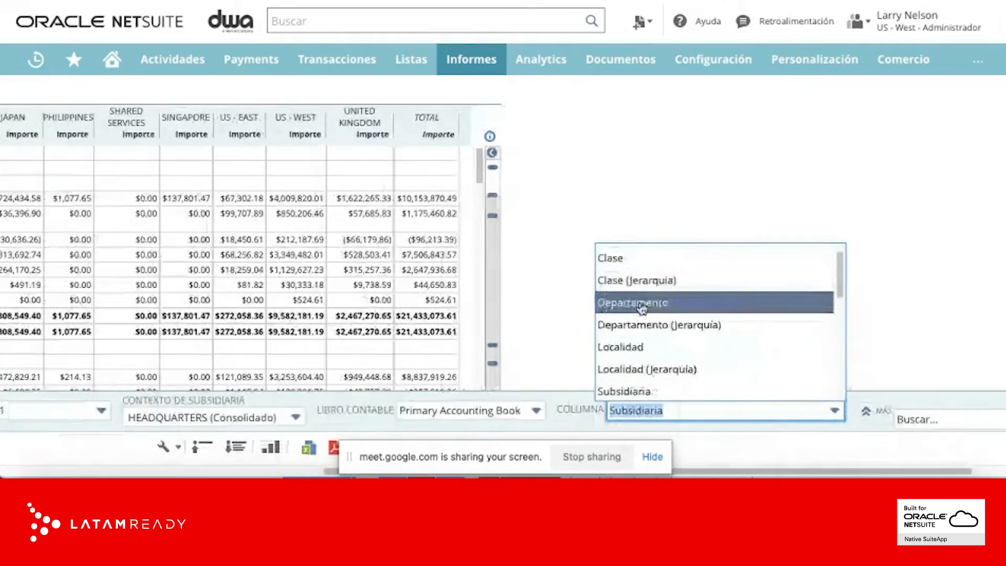
{"action": "scroll", "coordinate": [636, 353], "scroll_direction": "down", "scroll_amount": 3}
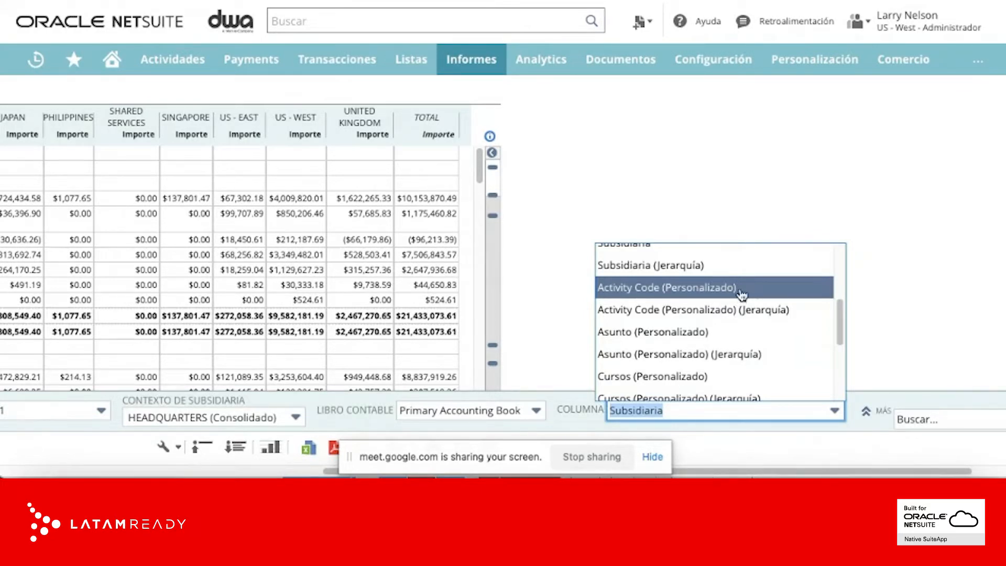
{"action": "left_click", "coordinate": [289, 469]}
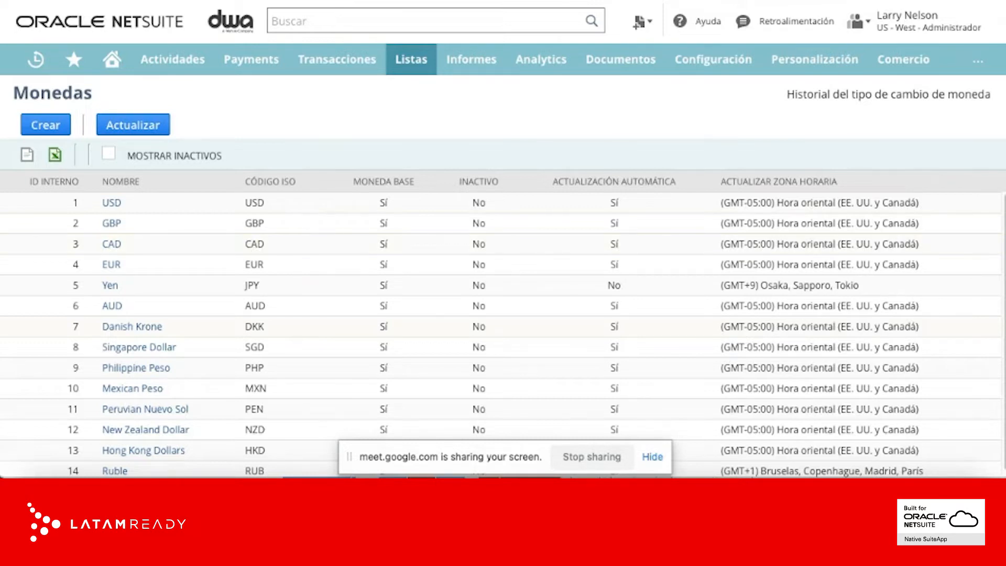
From the Tipos de cambio de moneda list, start a new exchange rate entry with Mexican Peso as the base currency against USD
{"action": "key", "text": "ctrl+Tab"}
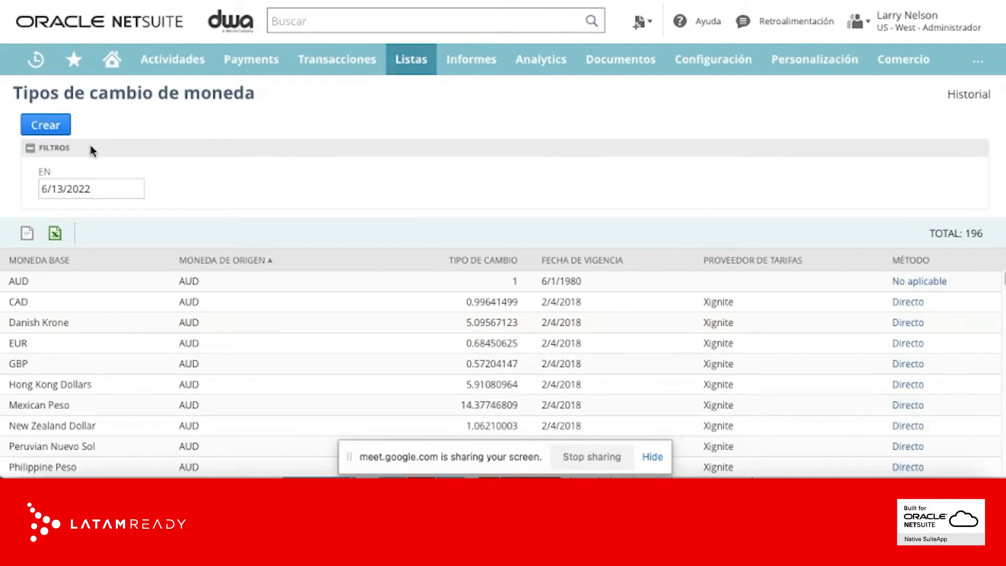
{"action": "left_click", "coordinate": [45, 126]}
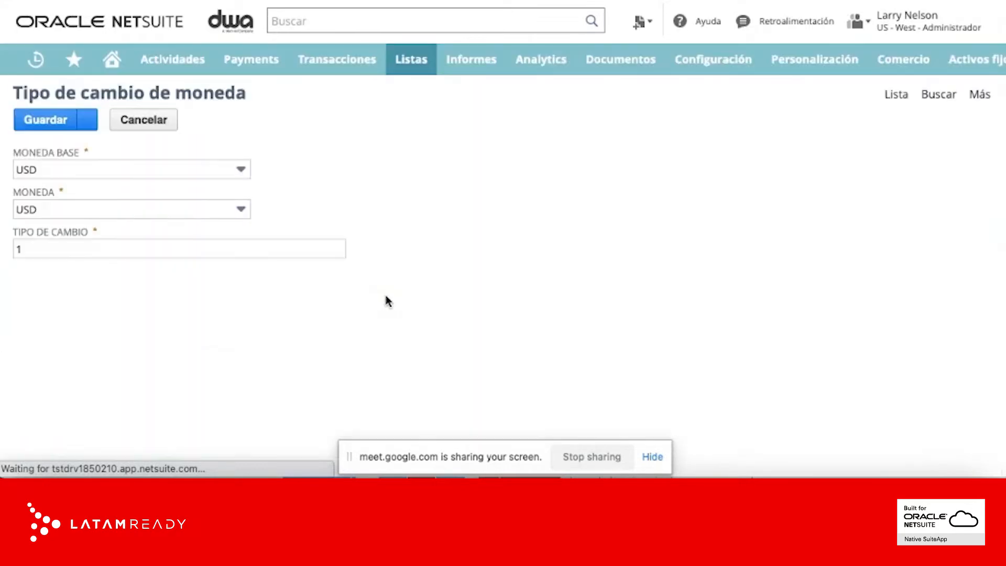
{"action": "left_click", "coordinate": [212, 169]}
{"action": "left_click", "coordinate": [218, 169]}
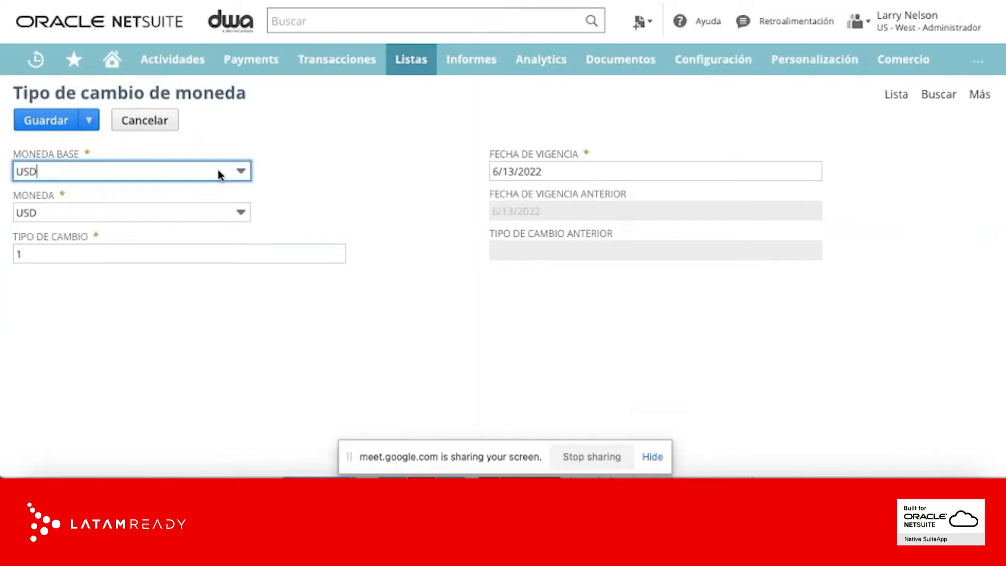
{"action": "left_click", "coordinate": [230, 171]}
{"action": "scroll", "coordinate": [127, 283], "scroll_direction": "down", "scroll_amount": 2}
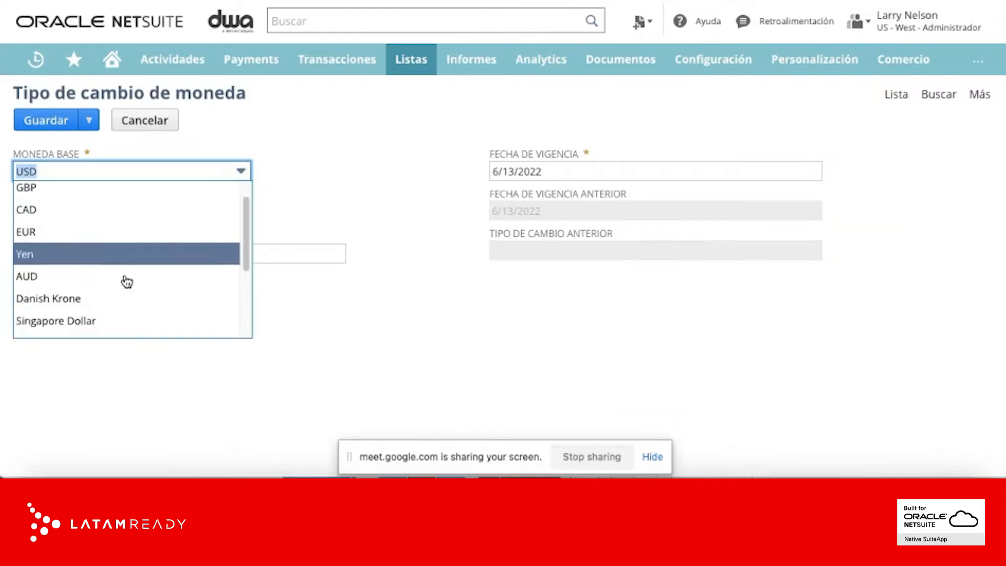
{"action": "scroll", "coordinate": [126, 282], "scroll_direction": "down", "scroll_amount": 3}
{"action": "left_click", "coordinate": [57, 236]}
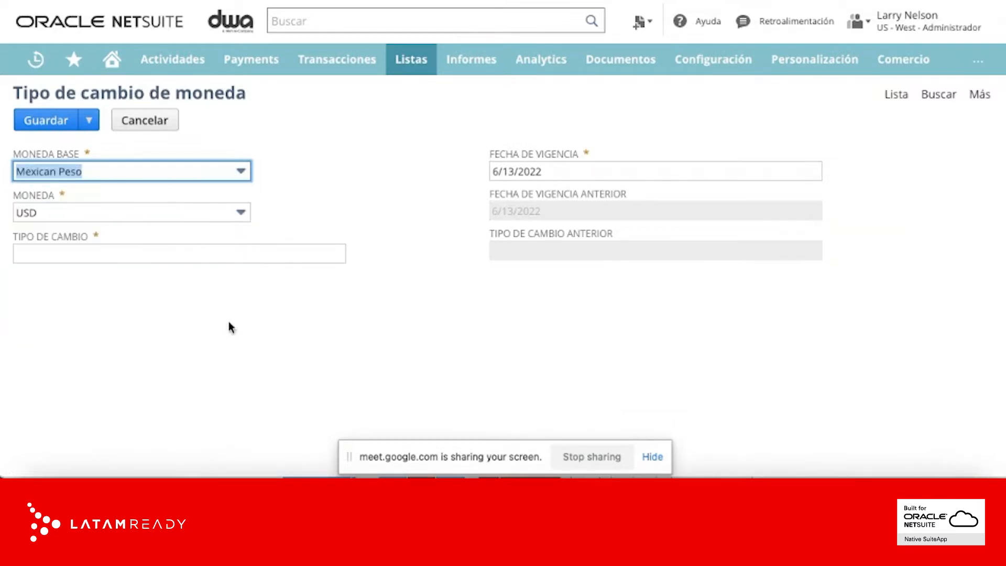
{"action": "left_click", "coordinate": [184, 252]}
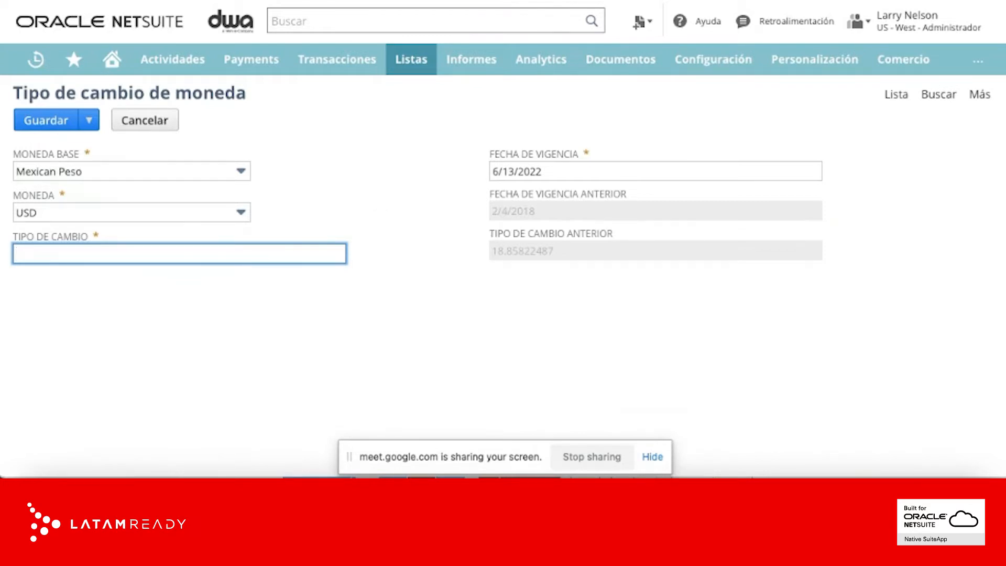
{"action": "left_click", "coordinate": [416, 243]}
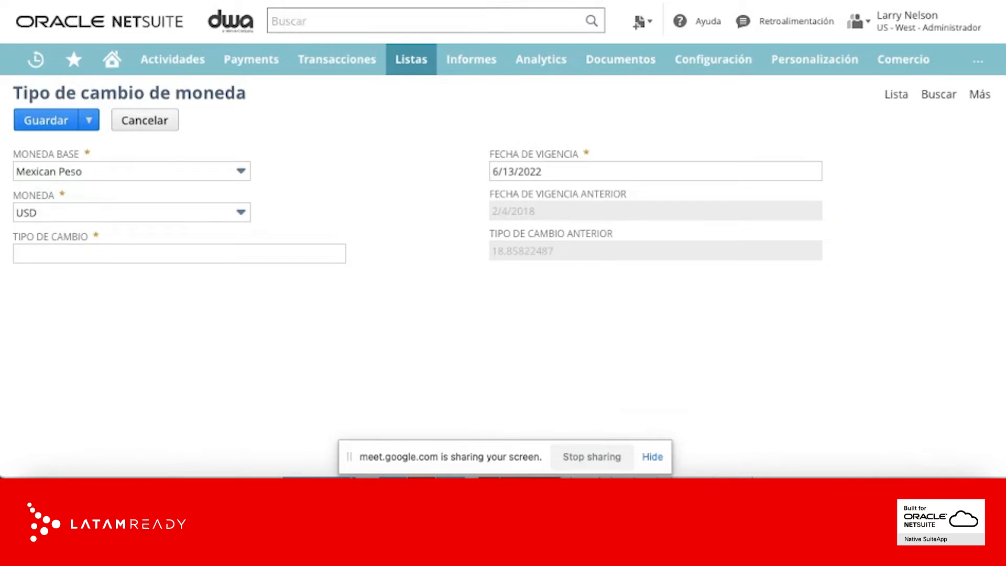
{"action": "left_click", "coordinate": [540, 150]}
Examine the Tipos de cambio consolidados for Mexico, and return to the Estado de ingresos y gastos report to look over its accounts
{"action": "key", "text": "super+w"}
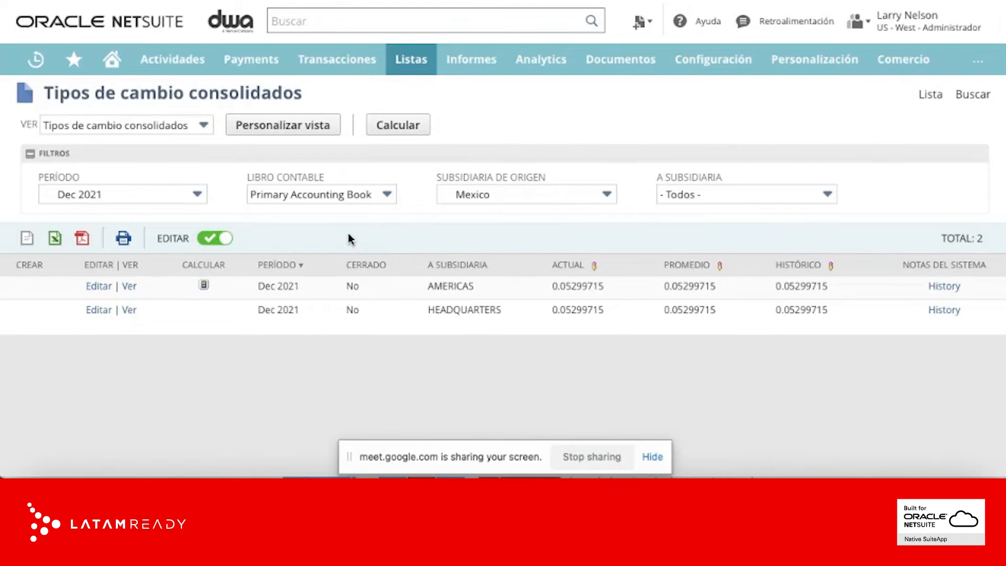
{"action": "key", "text": "super+w"}
{"action": "left_click", "coordinate": [683, 301]}
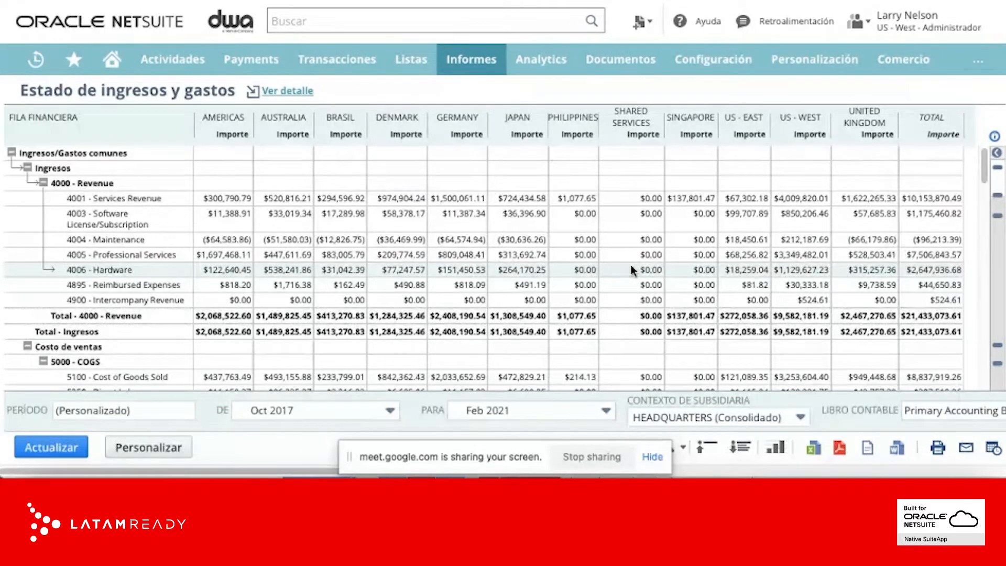
{"action": "left_click_drag", "start_coordinate": [984, 165], "coordinate": [985, 369]}
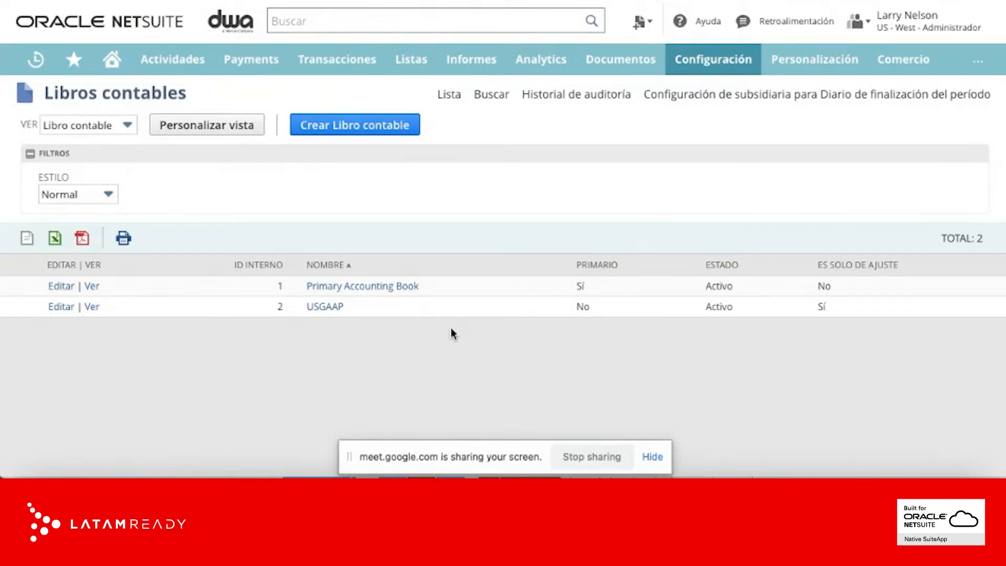
Review the Primary Accounting Book and USGAAP entries in the Libros contables list
{"action": "left_click_drag", "start_coordinate": [418, 287], "coordinate": [305, 288]}
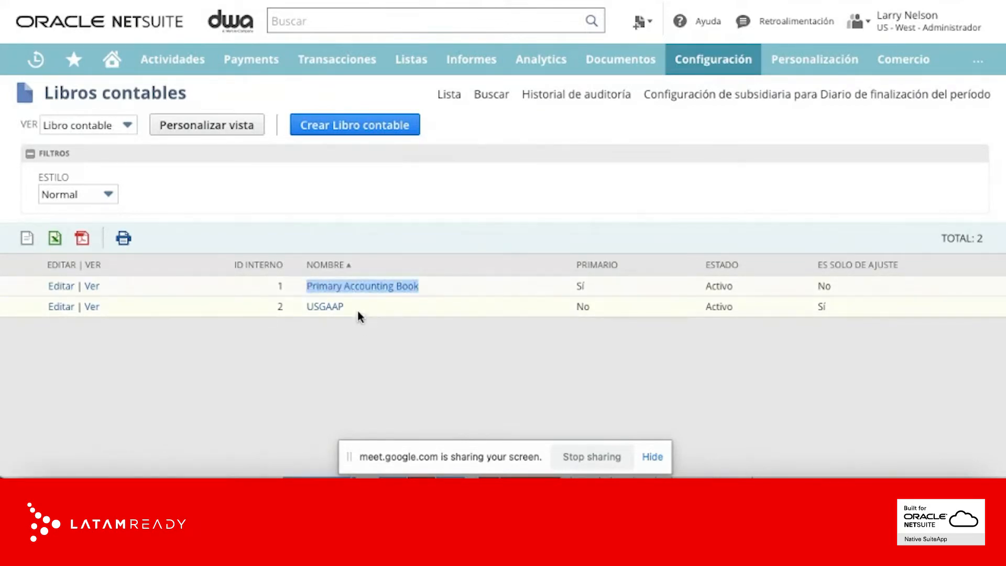
{"action": "left_click_drag", "start_coordinate": [357, 308], "coordinate": [311, 308]}
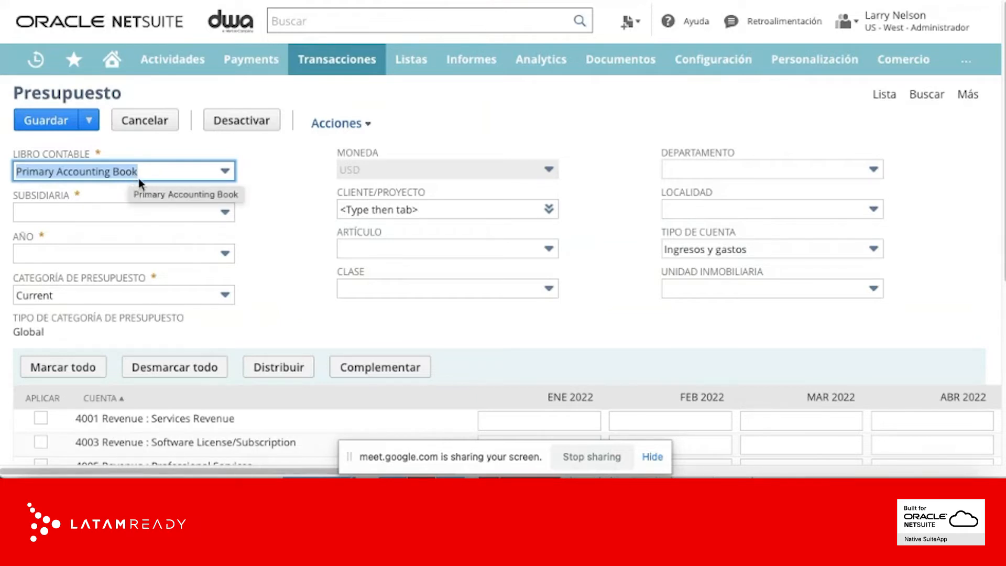
On the Presupuesto form, select Primary Accounting Book as the accounting book and Brasil as the subsidiary
{"action": "left_click", "coordinate": [119, 172]}
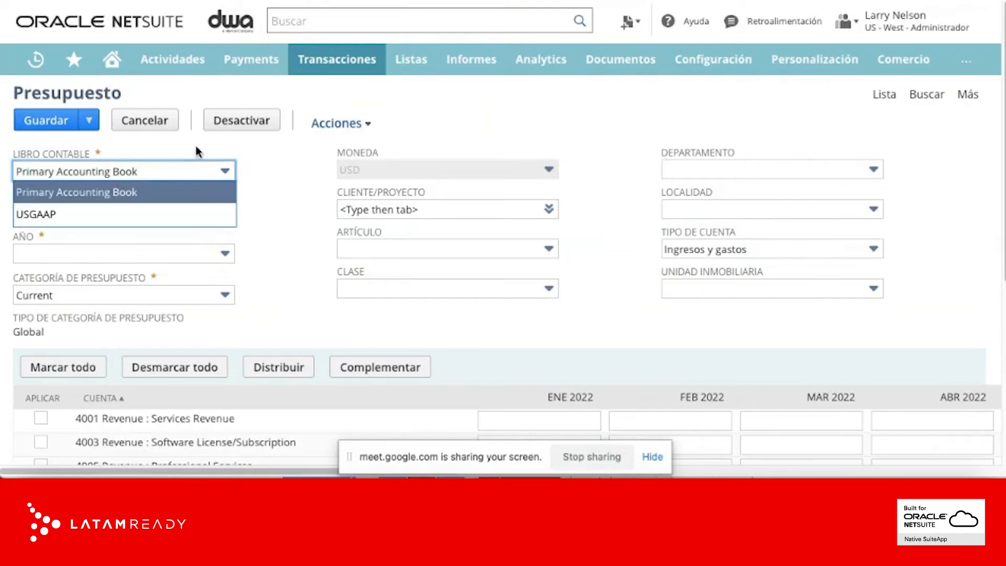
{"action": "left_click", "coordinate": [168, 193]}
{"action": "left_click", "coordinate": [161, 212]}
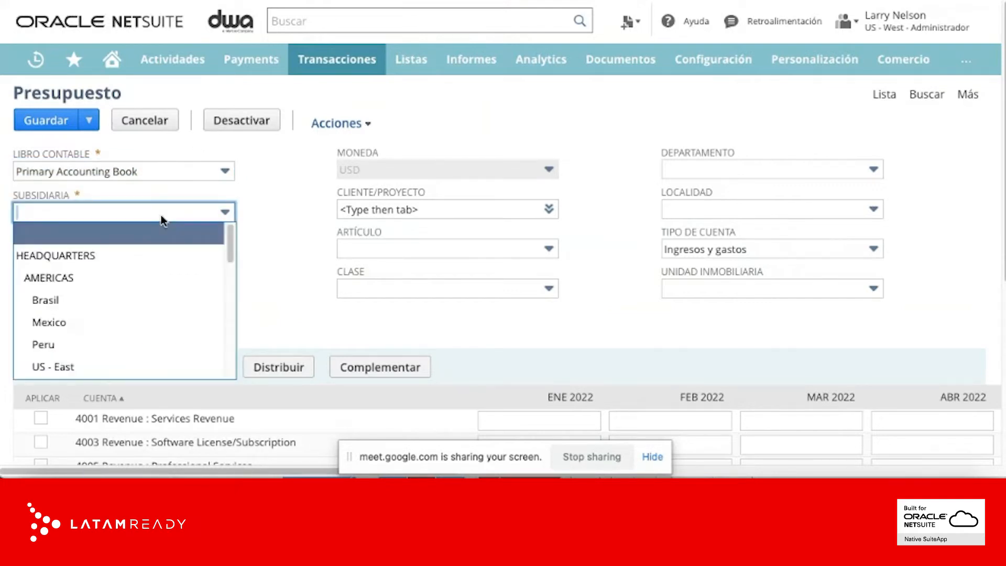
{"action": "left_click", "coordinate": [87, 303]}
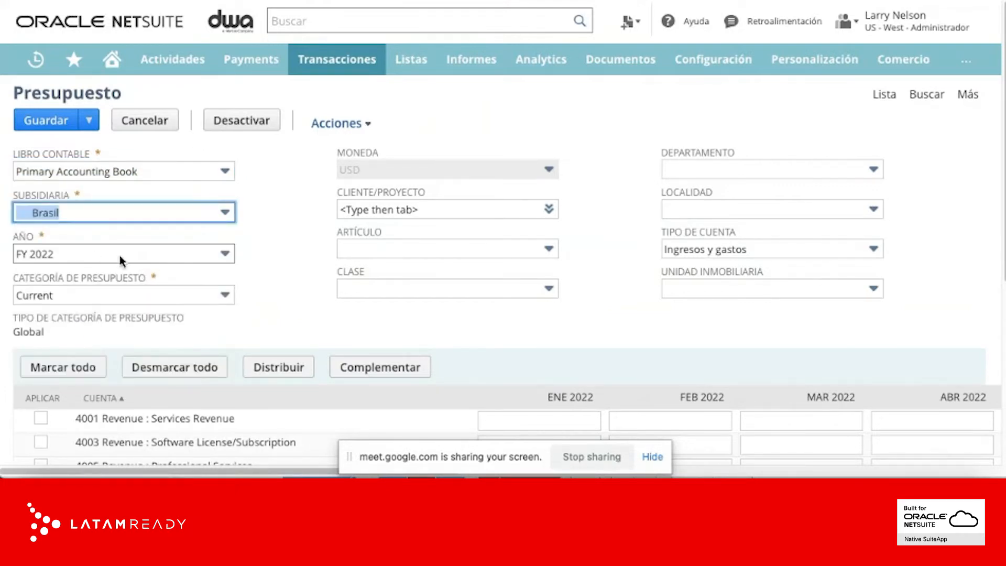
Look over the available budget categories and the account rows on the Presupuesto form
{"action": "left_click", "coordinate": [127, 301]}
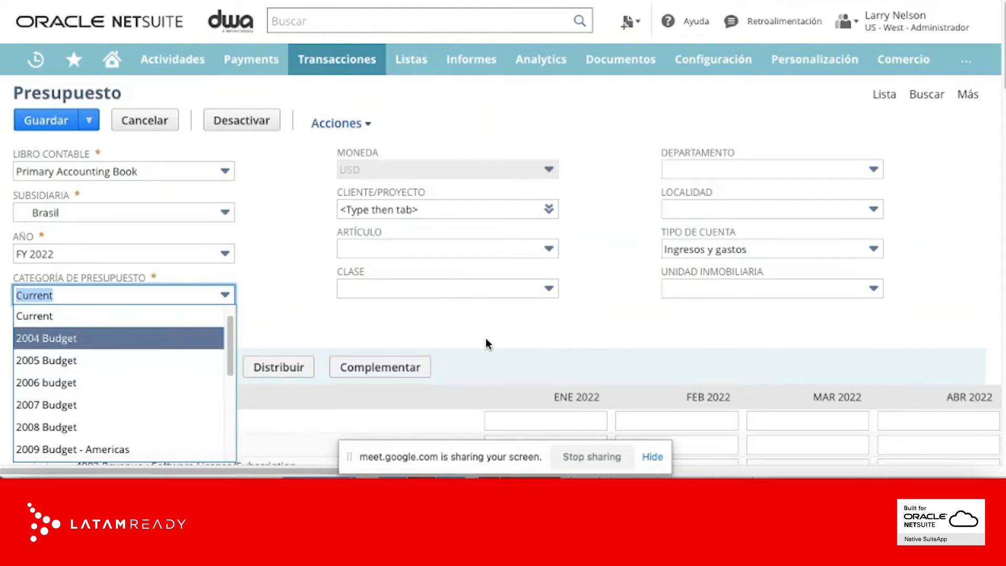
{"action": "scroll", "coordinate": [324, 373], "scroll_direction": "down", "scroll_amount": 3}
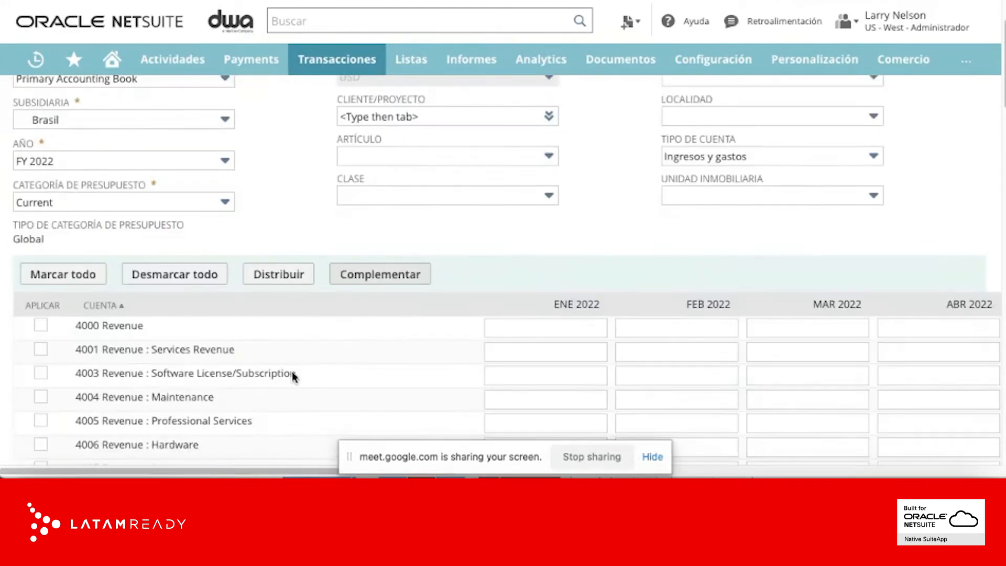
{"action": "scroll", "coordinate": [755, 325], "scroll_direction": "up", "scroll_amount": 3}
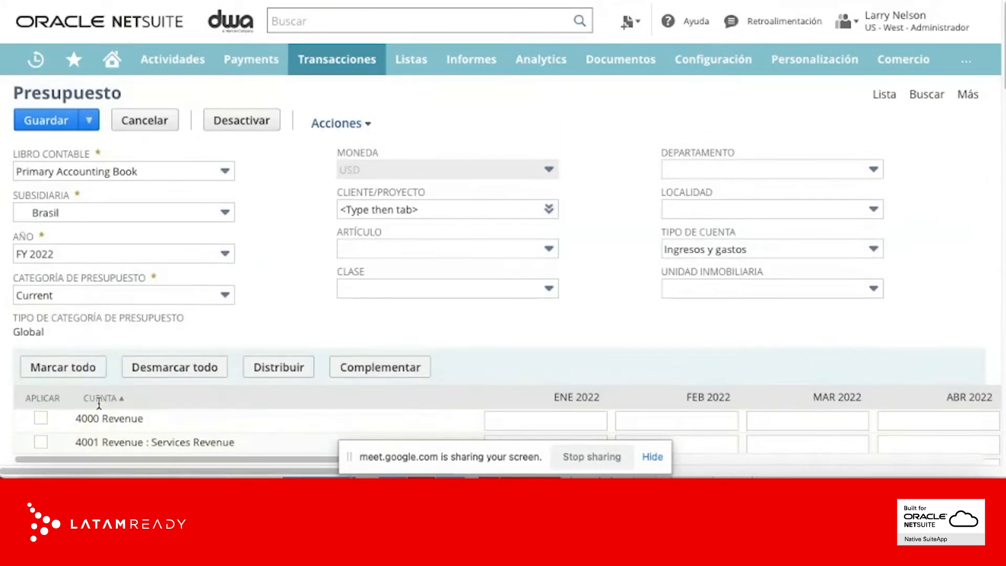
Examine the Departamento, Clase, Localidad, Unidad inmobiliaria and Cliente/Proyecto fields of the budget and its monthly account grid
{"action": "left_click", "coordinate": [702, 175]}
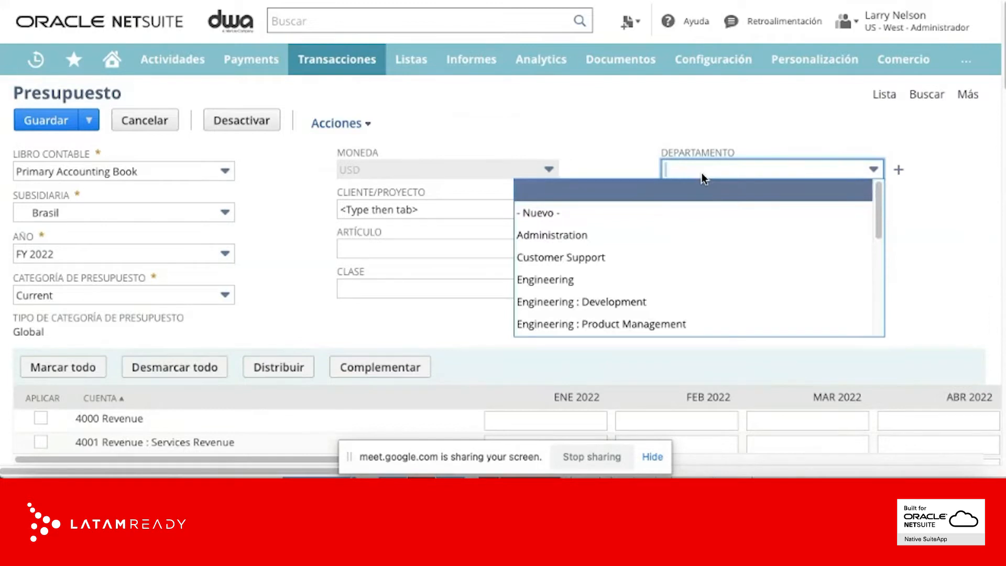
{"action": "left_click", "coordinate": [702, 173]}
{"action": "left_click", "coordinate": [545, 288]}
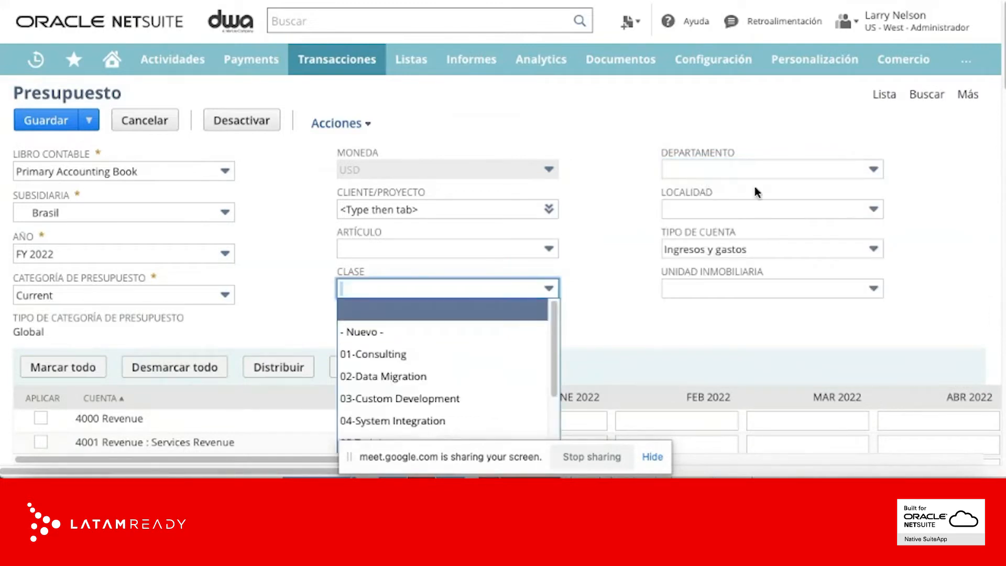
{"action": "left_click", "coordinate": [771, 212]}
{"action": "left_click", "coordinate": [953, 237]}
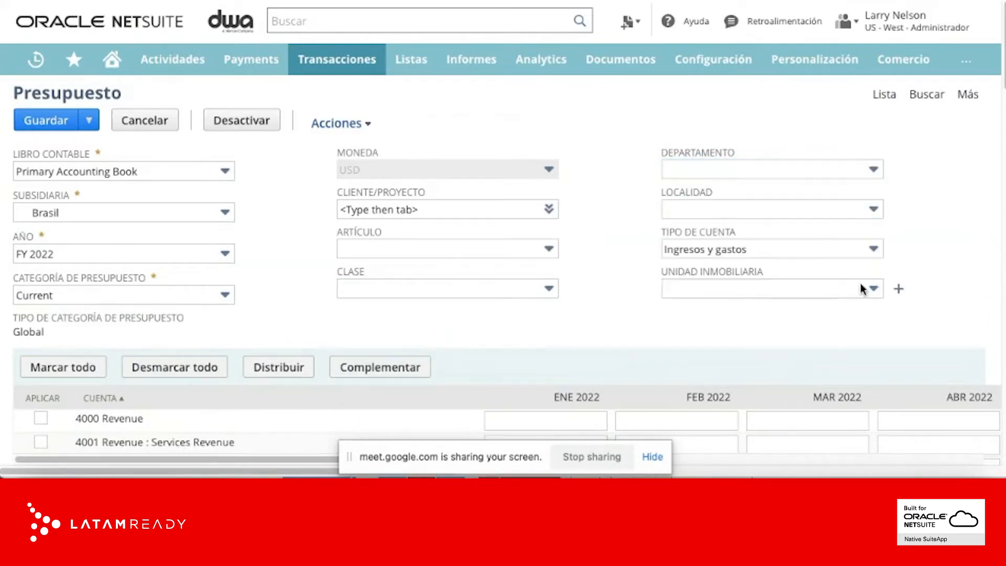
{"action": "left_click", "coordinate": [846, 289]}
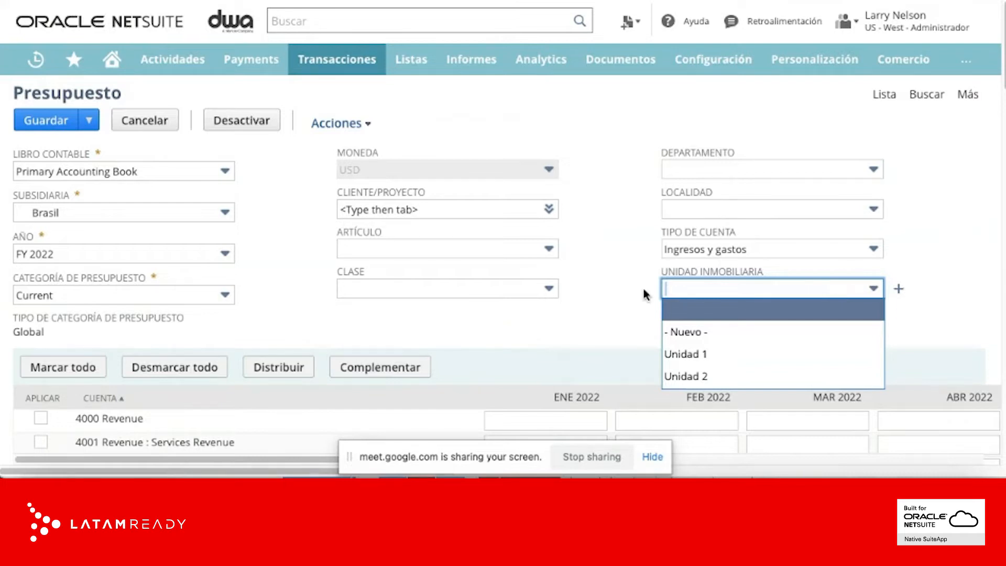
{"action": "left_click", "coordinate": [612, 257]}
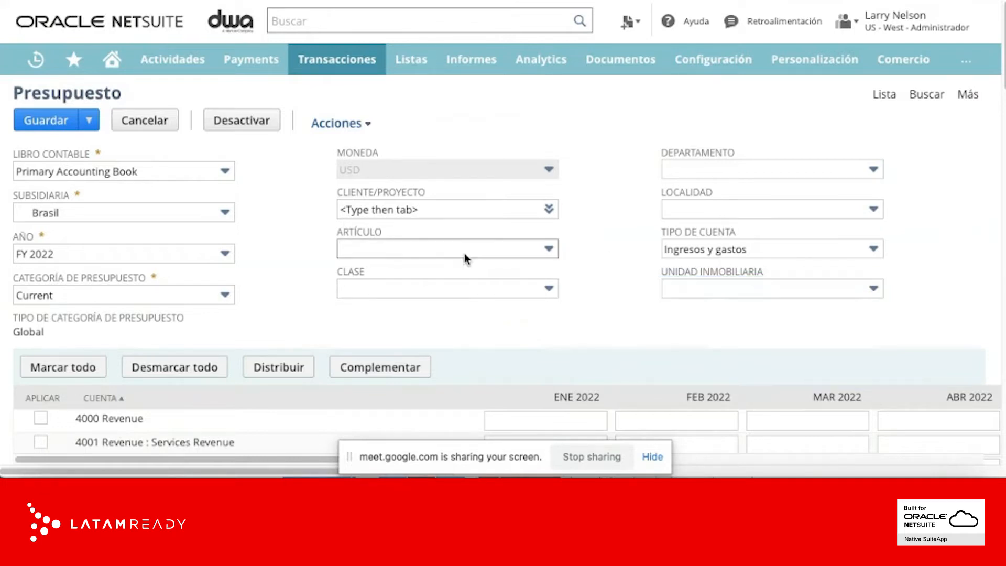
{"action": "left_click", "coordinate": [386, 209]}
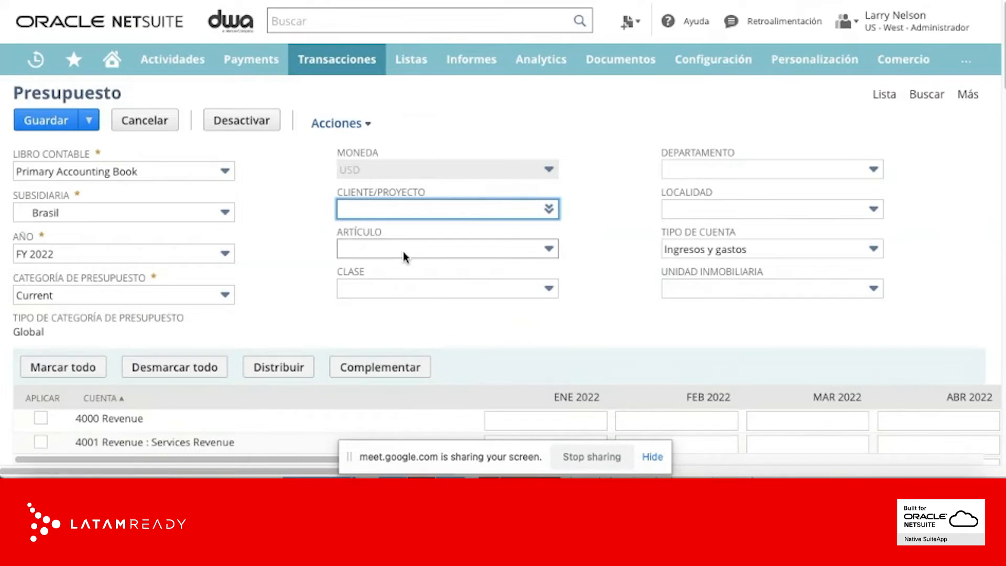
{"action": "scroll", "coordinate": [537, 362], "scroll_direction": "down", "scroll_amount": 3}
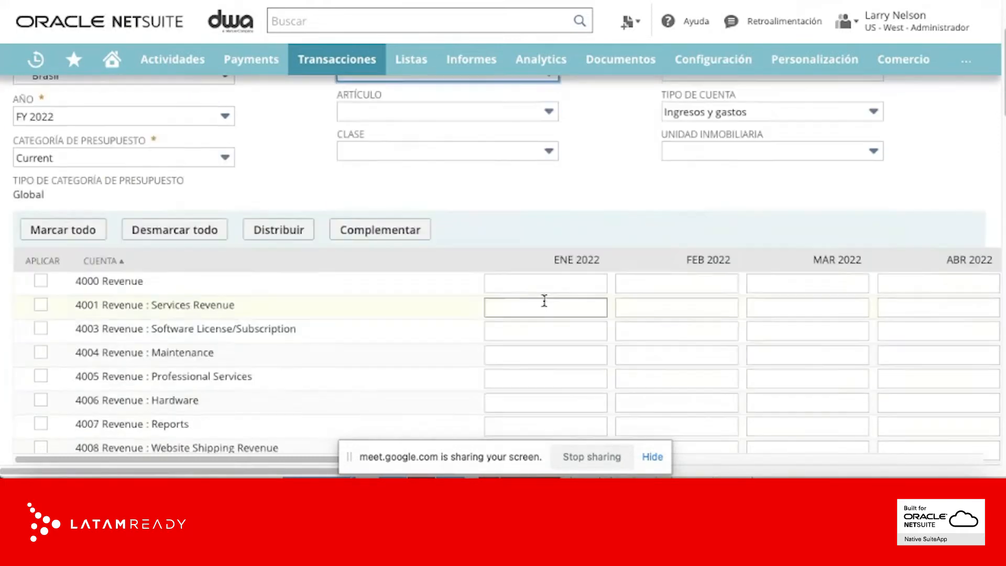
{"action": "scroll", "coordinate": [543, 301], "scroll_direction": "up", "scroll_amount": 2}
{"action": "scroll", "coordinate": [544, 314], "scroll_direction": "up", "scroll_amount": 1}
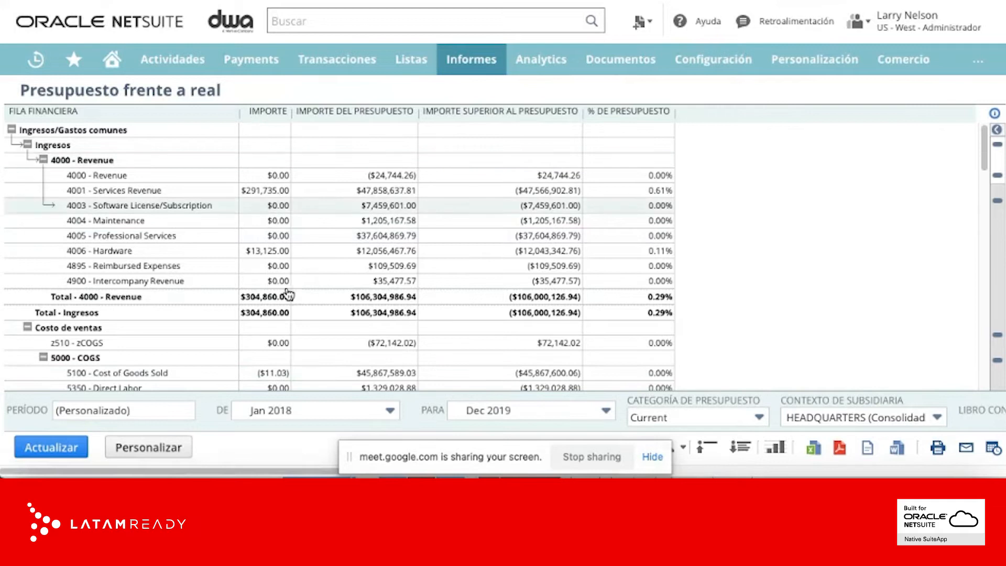
Examine the budget category, subsidiary context, accounting book and column breakdown options of the Presupuesto frente a real report
{"action": "left_click", "coordinate": [708, 422]}
{"action": "left_click", "coordinate": [708, 419]}
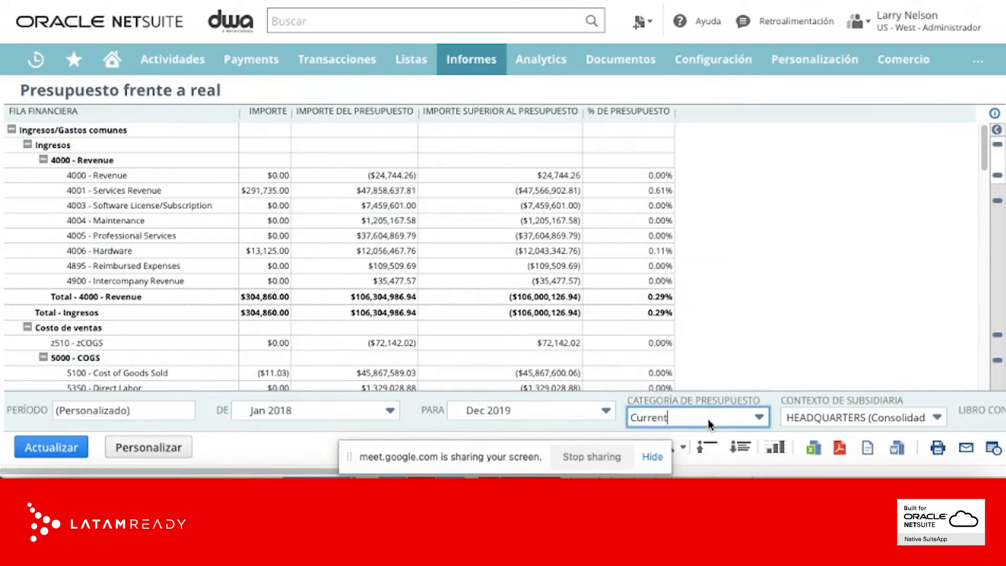
{"action": "left_click", "coordinate": [844, 417]}
{"action": "left_click", "coordinate": [844, 418]}
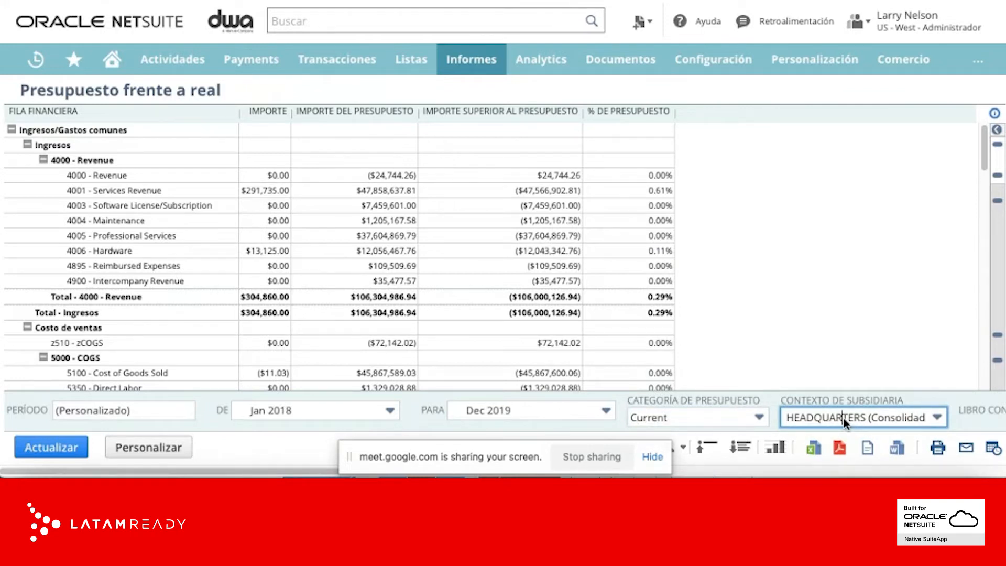
{"action": "scroll", "coordinate": [338, 464], "scroll_direction": "right", "scroll_amount": 3}
{"action": "scroll", "coordinate": [338, 464], "scroll_direction": "right", "scroll_amount": 8}
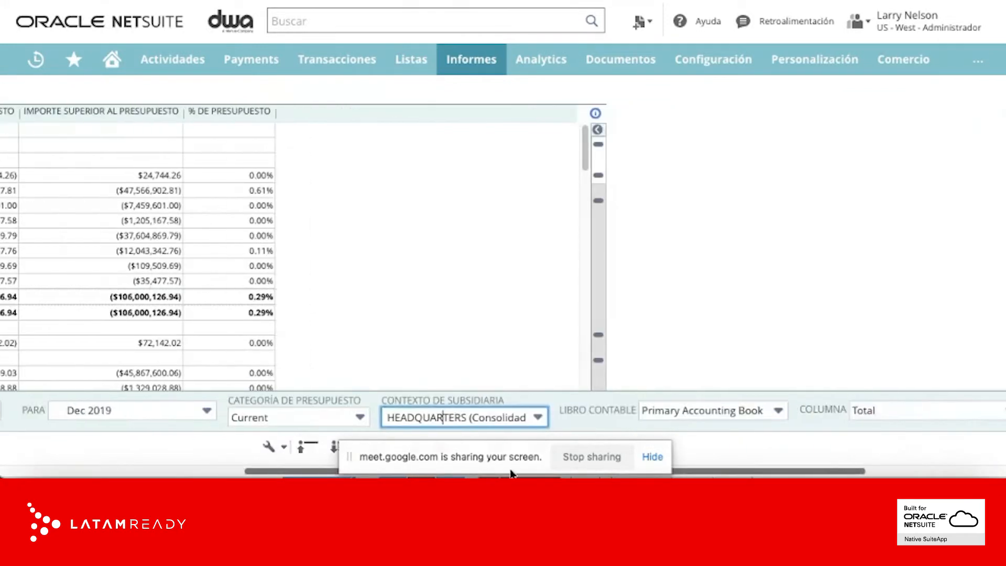
{"action": "left_click", "coordinate": [872, 413]}
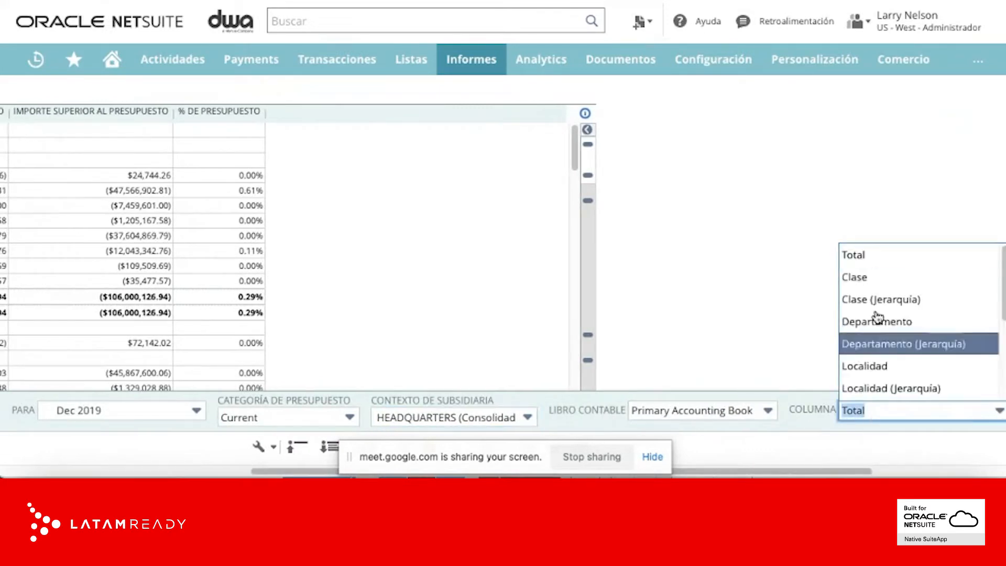
{"action": "scroll", "coordinate": [882, 350], "scroll_direction": "down", "scroll_amount": 3}
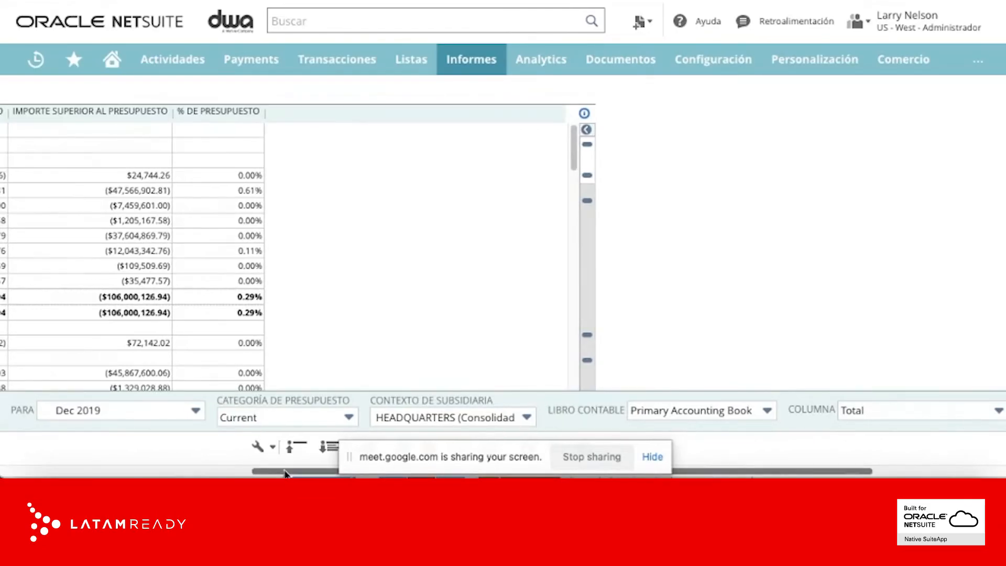
{"action": "left_click_drag", "start_coordinate": [285, 473], "coordinate": [30, 472]}
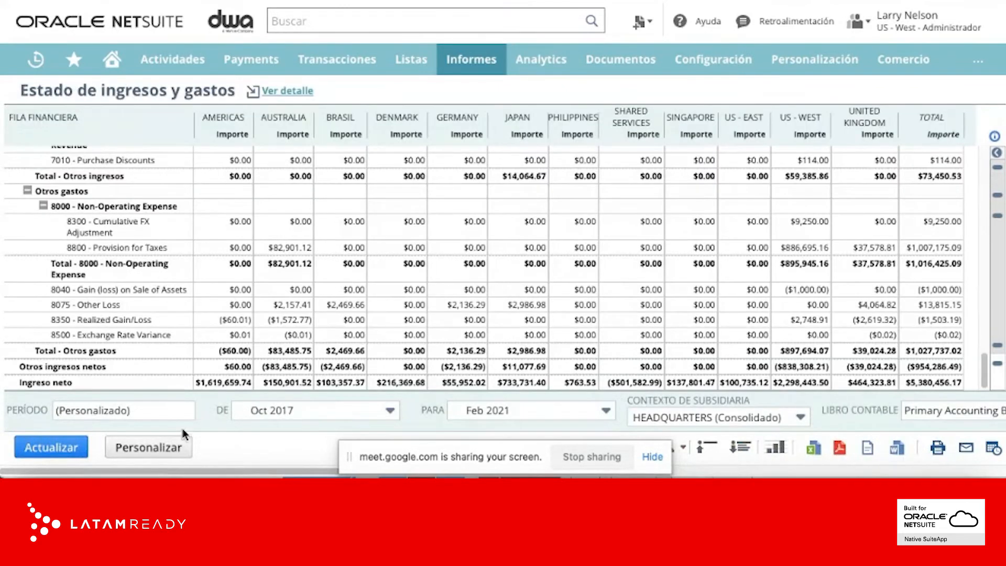
Open the Estado de ingresos y gastos report for customization and look over the available Finanzas reports
{"action": "left_click", "coordinate": [149, 448]}
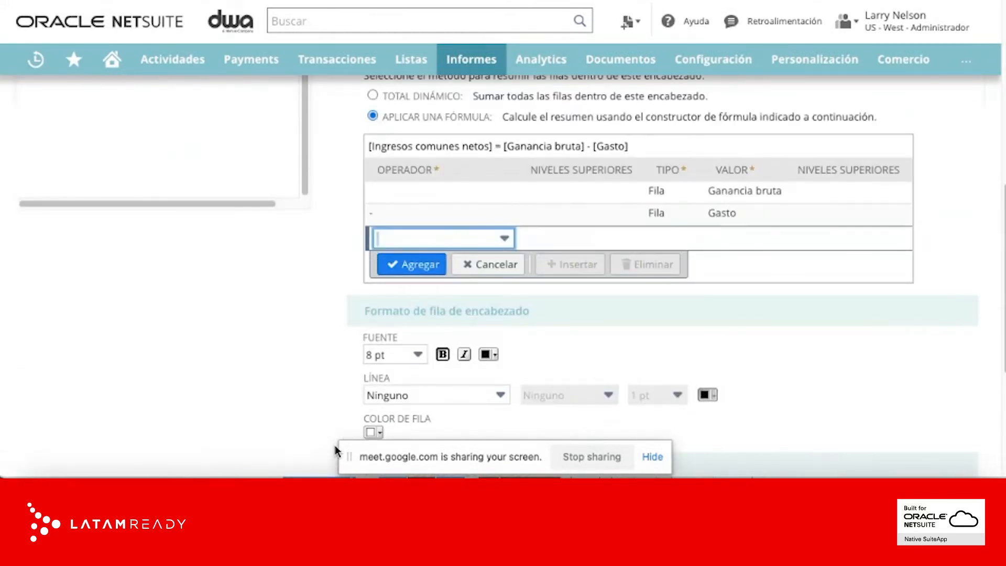
{"action": "scroll", "coordinate": [293, 253], "scroll_direction": "up", "scroll_amount": 9}
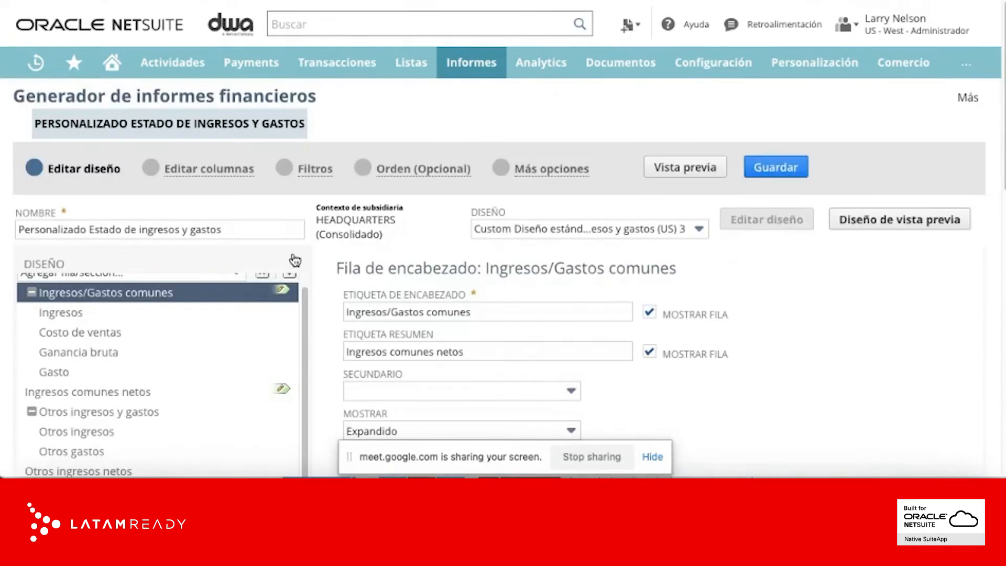
{"action": "mouse_move", "coordinate": [478, 70]}
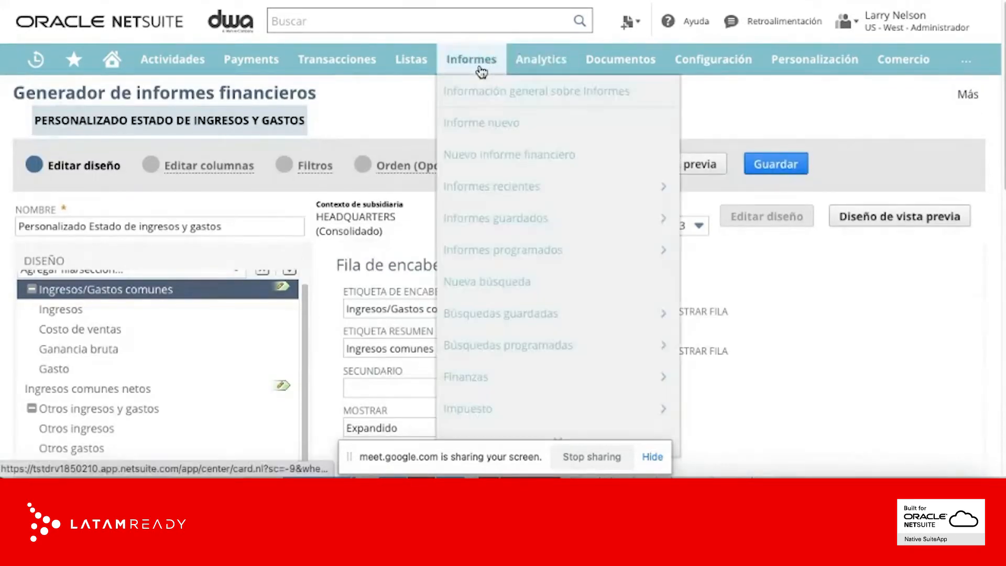
{"action": "mouse_move", "coordinate": [563, 377]}
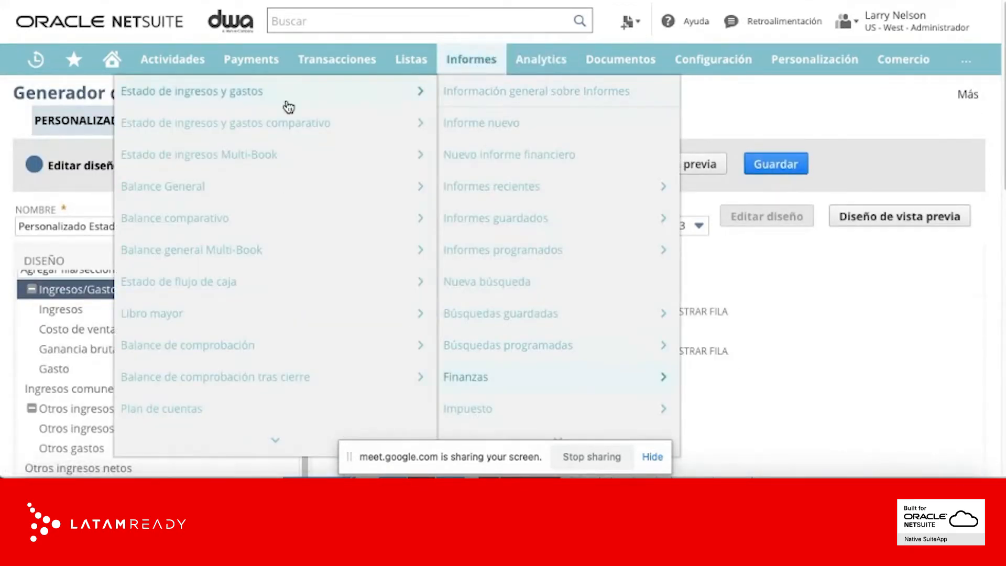
{"action": "mouse_move", "coordinate": [288, 100]}
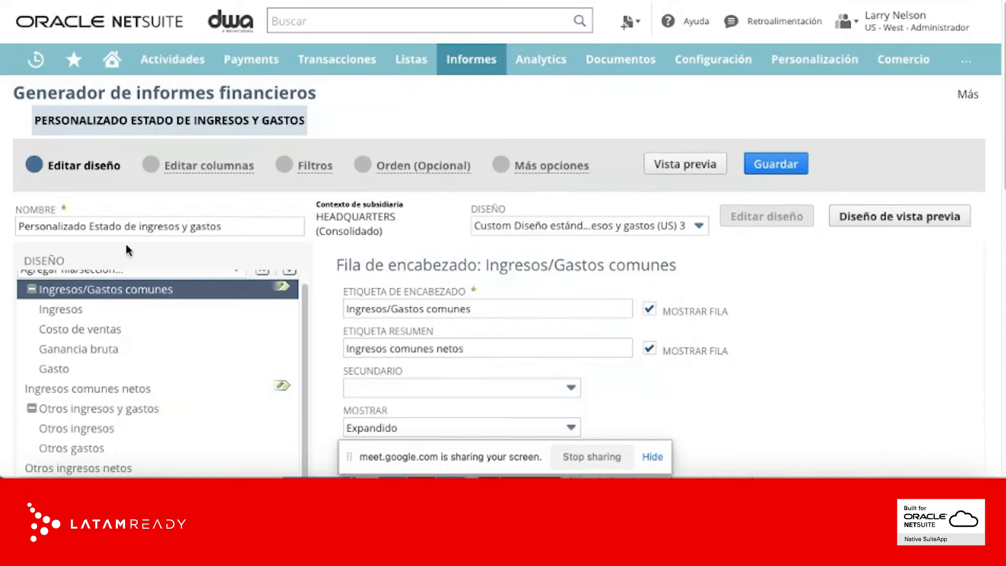
Review the available report layouts and the row structure of the customized Estado de ingresos y gastos
{"action": "left_click", "coordinate": [580, 226]}
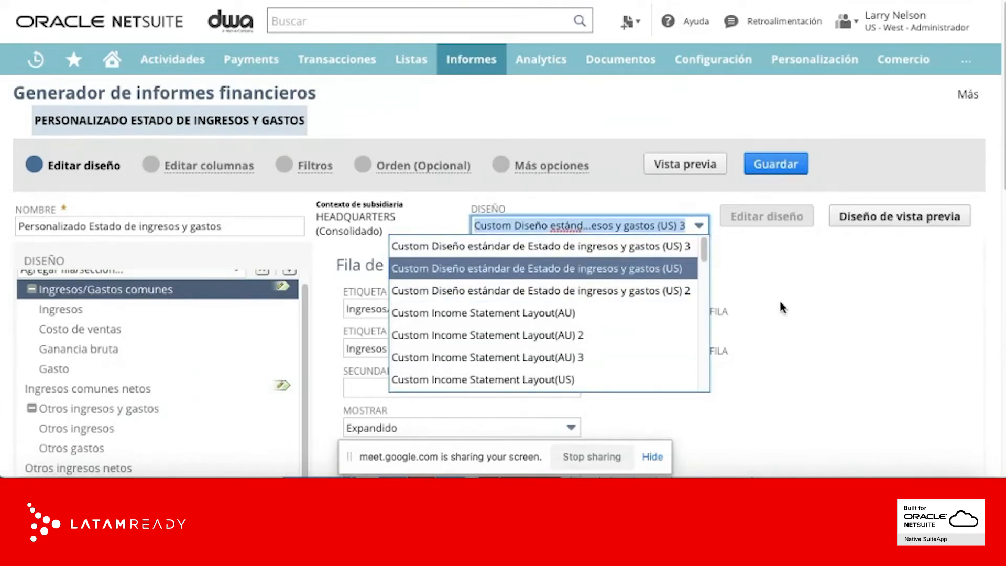
{"action": "left_click", "coordinate": [800, 301]}
{"action": "scroll", "coordinate": [796, 333], "scroll_direction": "down", "scroll_amount": 2}
{"action": "scroll", "coordinate": [796, 333], "scroll_direction": "down", "scroll_amount": 2}
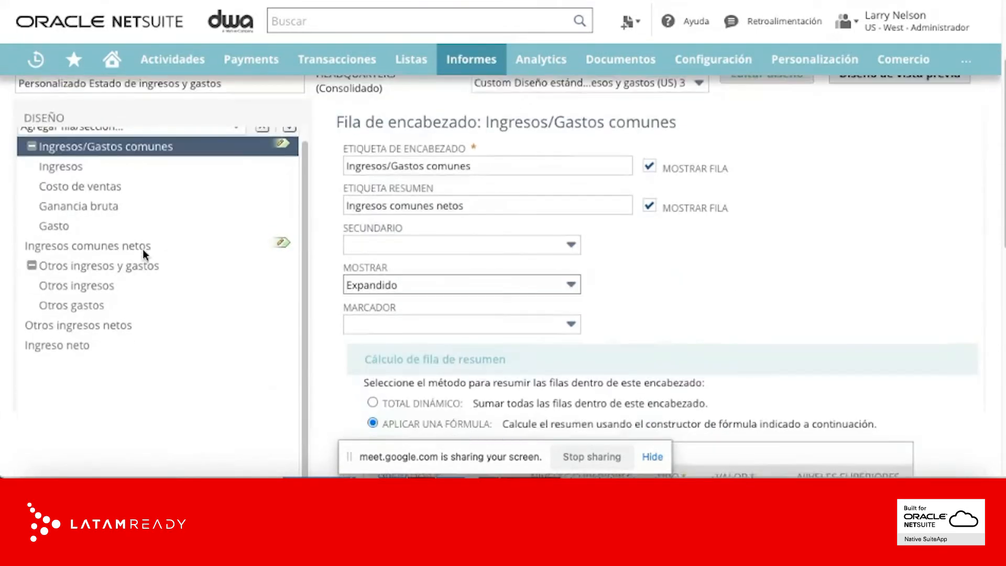
Select the Ingresos account section in the layout and open its filter criteria for editing
{"action": "left_click", "coordinate": [64, 171]}
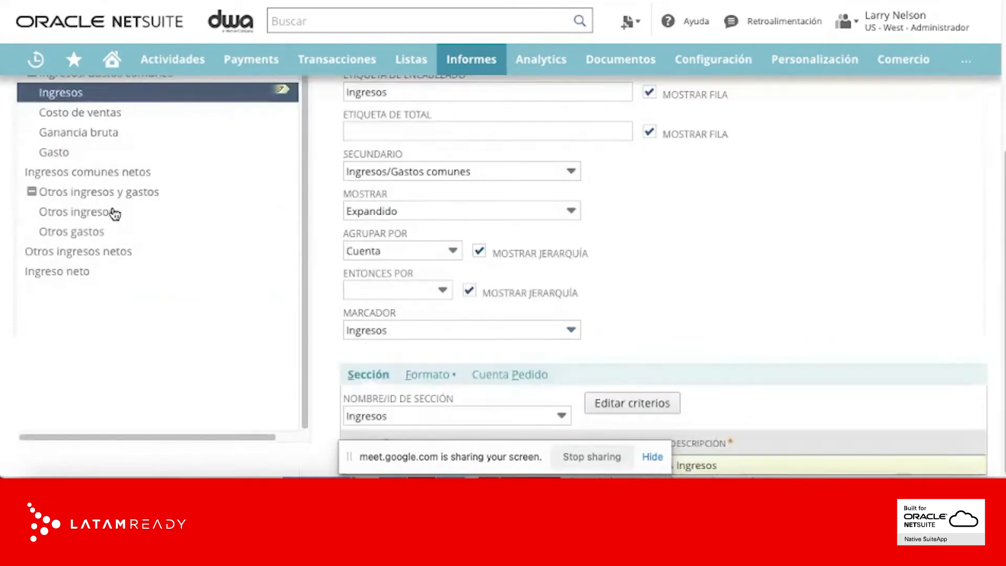
{"action": "scroll", "coordinate": [149, 265], "scroll_direction": "up", "scroll_amount": 3}
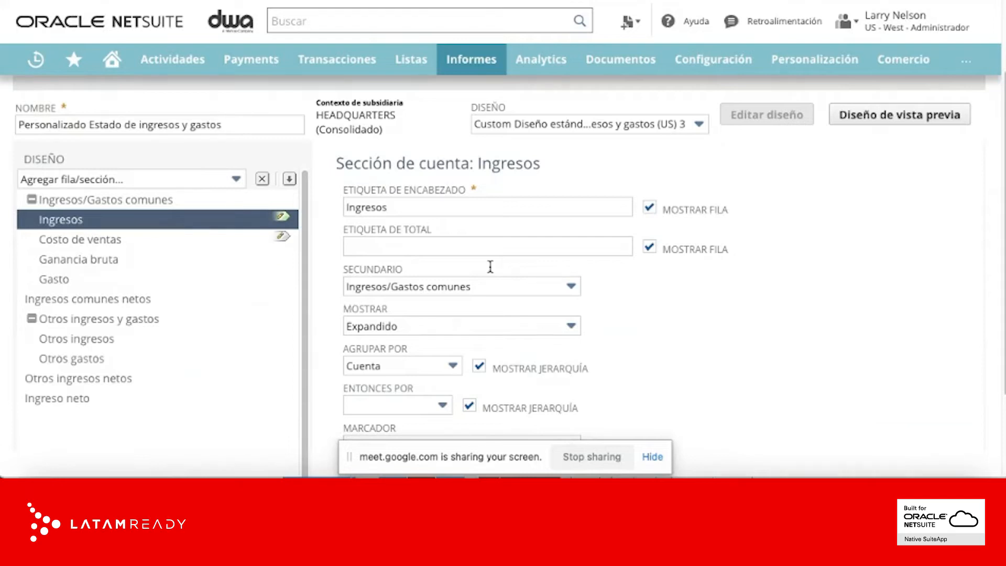
{"action": "scroll", "coordinate": [719, 328], "scroll_direction": "down", "scroll_amount": 3}
{"action": "left_click_drag", "start_coordinate": [441, 456], "coordinate": [681, 2]}
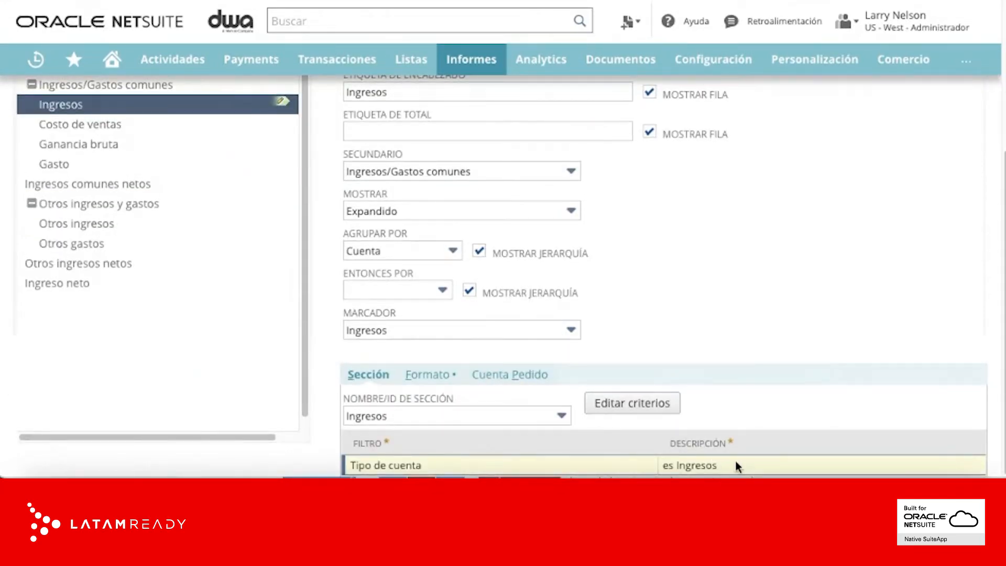
{"action": "left_click", "coordinate": [631, 404]}
{"action": "left_click", "coordinate": [548, 252]}
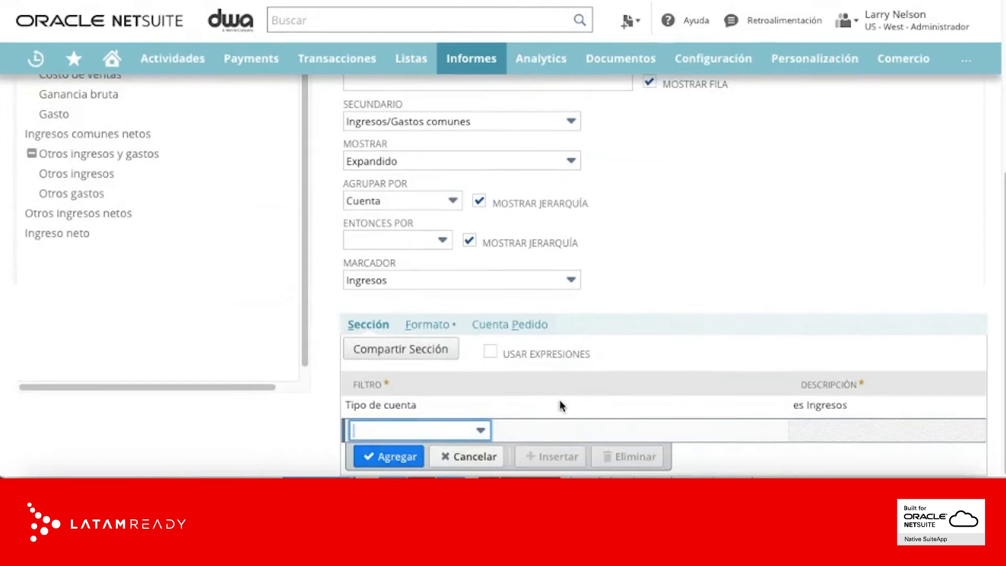
Add a filter to the Ingresos section limiting Nombre del departamento to any of Prof. Services
{"action": "left_click", "coordinate": [474, 430]}
{"action": "scroll", "coordinate": [482, 354], "scroll_direction": "down", "scroll_amount": 1}
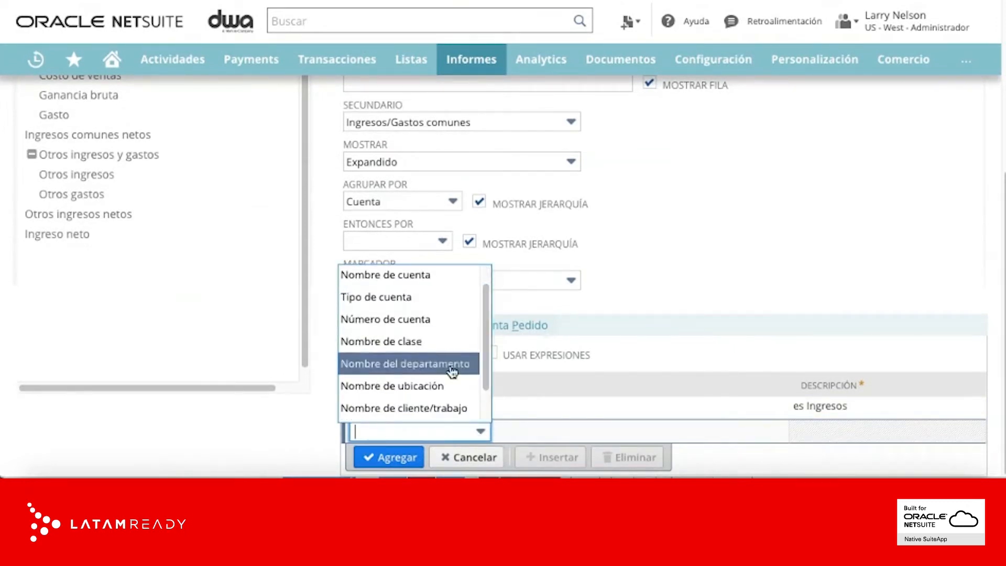
{"action": "left_click", "coordinate": [451, 367]}
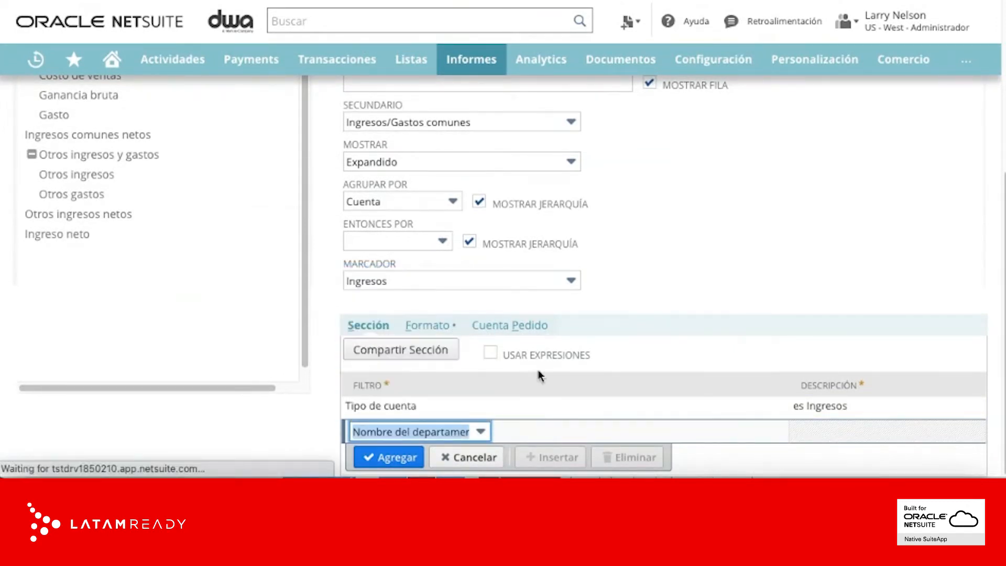
{"action": "left_click", "coordinate": [431, 309]}
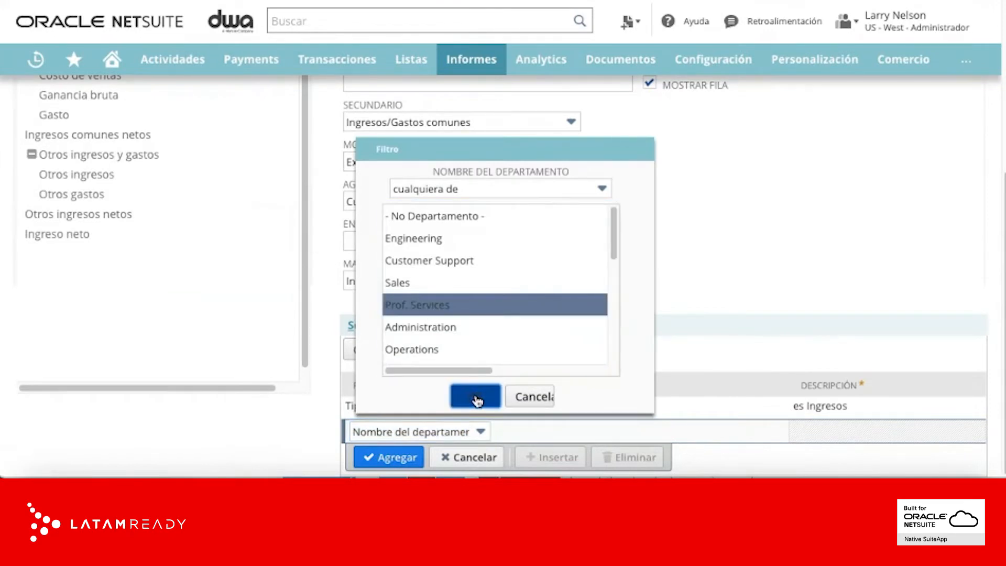
{"action": "left_click", "coordinate": [476, 400]}
Add a filter to the Ingresos section requiring Número de cuenta to start with 7
{"action": "left_click", "coordinate": [426, 434]}
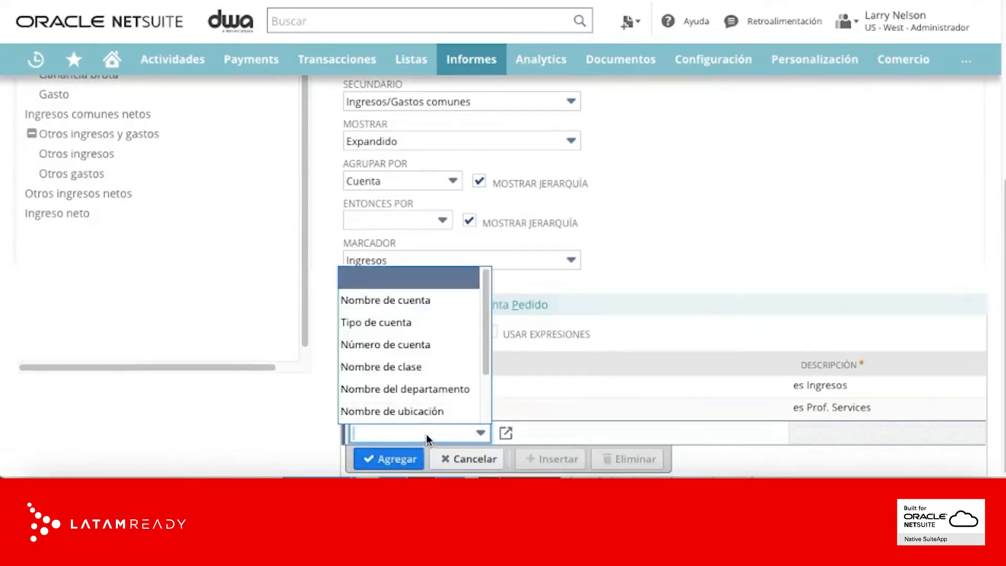
{"action": "left_click", "coordinate": [412, 346]}
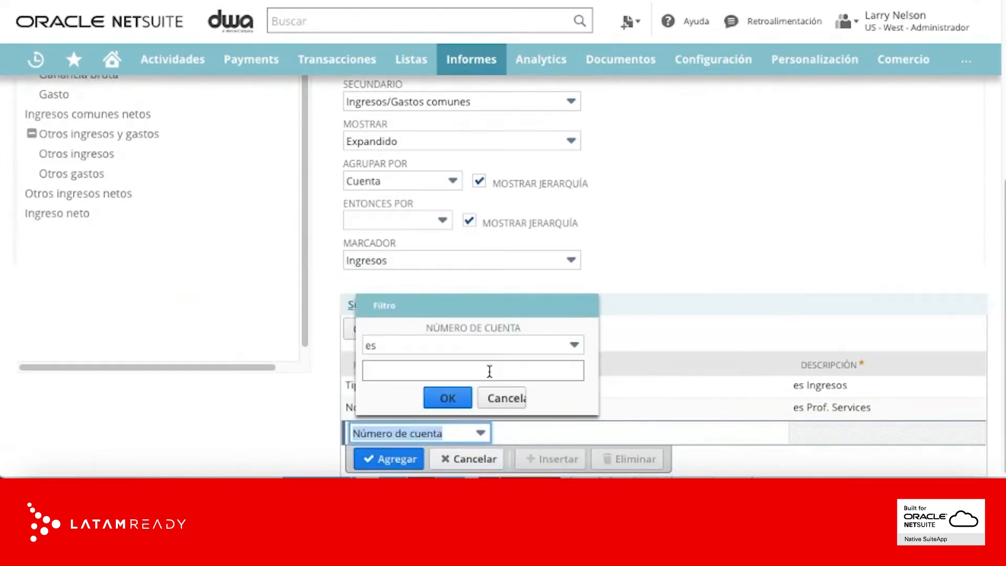
{"action": "left_click", "coordinate": [507, 346]}
{"action": "left_click", "coordinate": [440, 409]}
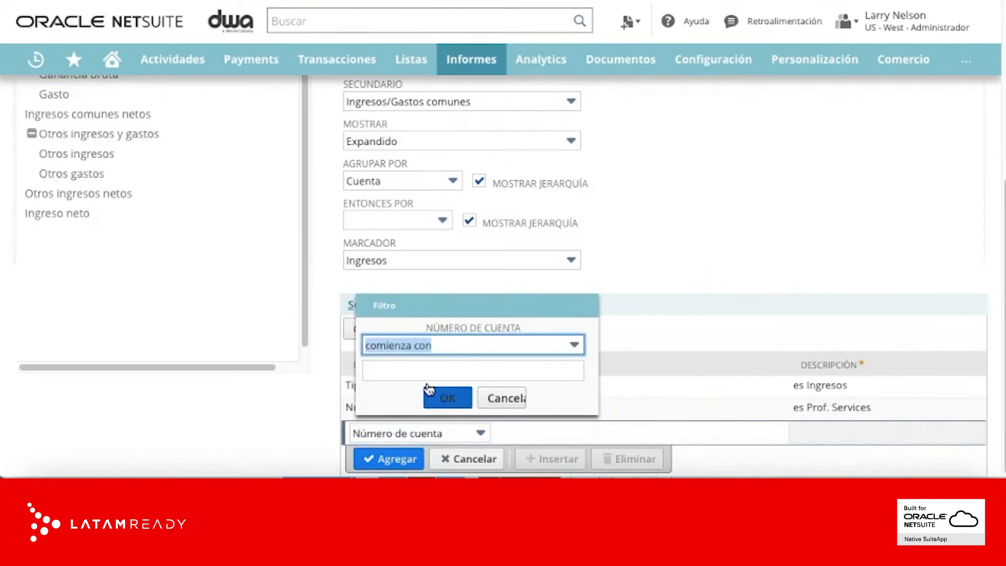
{"action": "left_click", "coordinate": [418, 372]}
{"action": "type", "text": "7"}
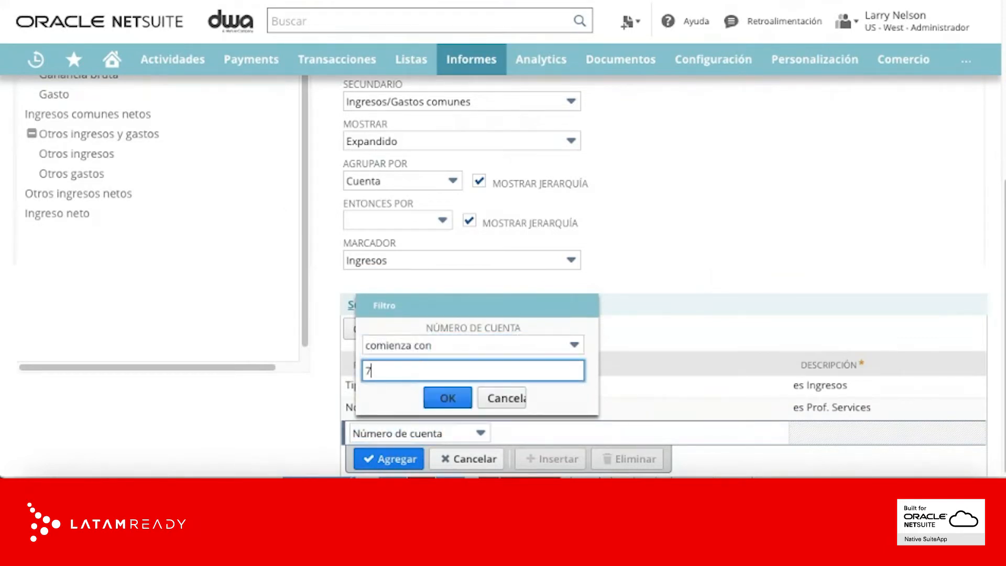
{"action": "left_click", "coordinate": [447, 399]}
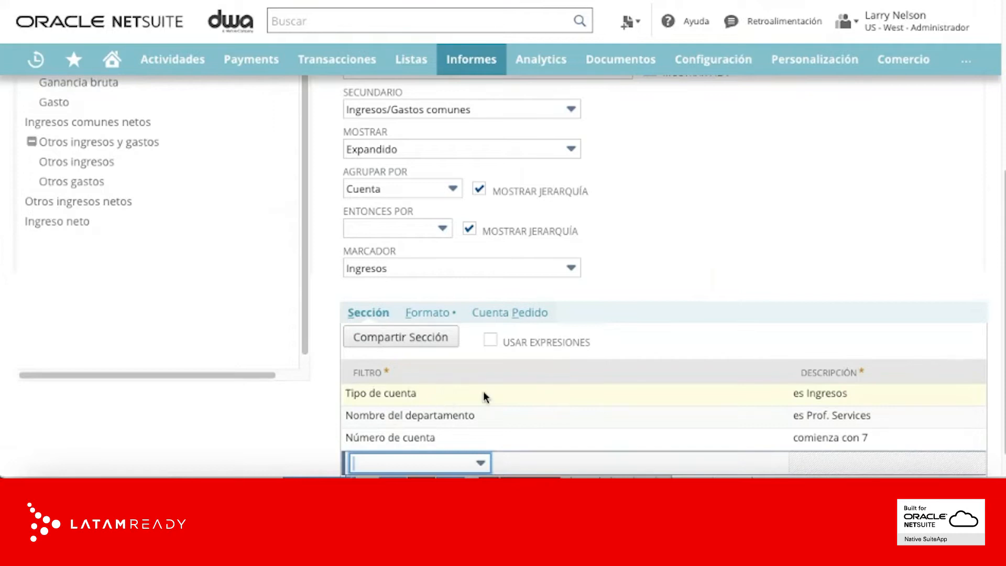
Examine the customized report's additional options and Audiencia access settings, and look over the available Finanzas reports
{"action": "scroll", "coordinate": [485, 394], "scroll_direction": "up", "scroll_amount": 5}
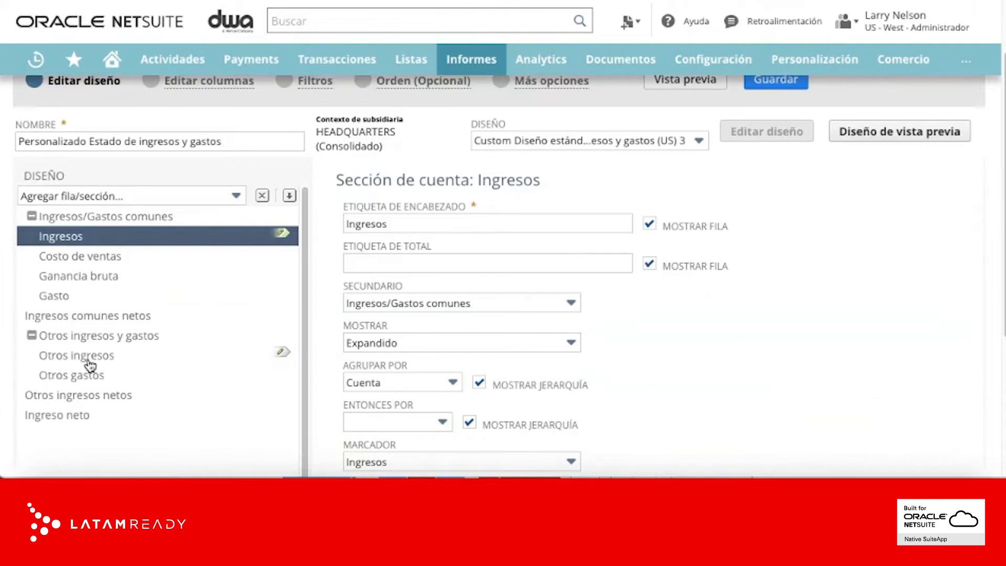
{"action": "scroll", "coordinate": [89, 366], "scroll_direction": "up", "scroll_amount": 2}
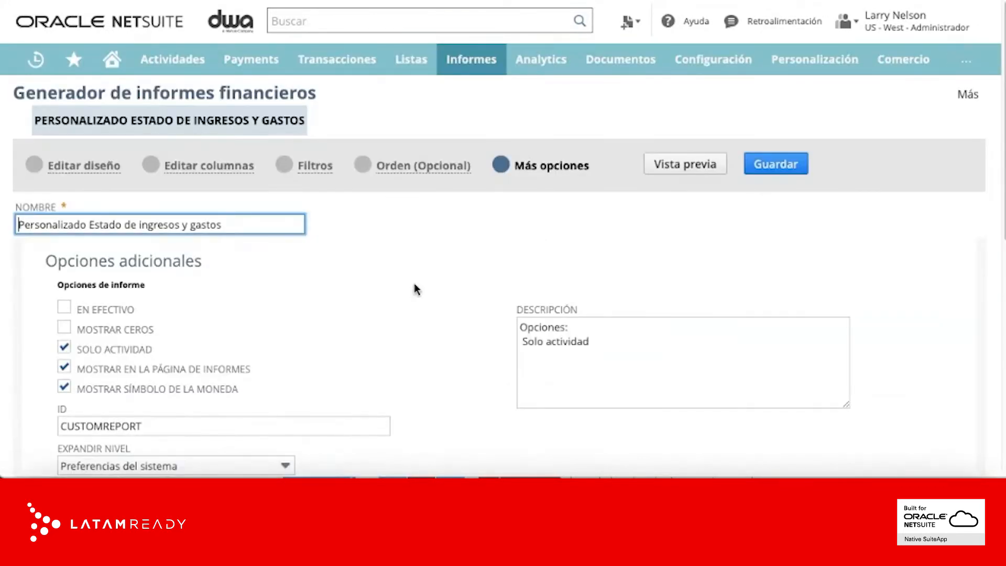
{"action": "scroll", "coordinate": [414, 283], "scroll_direction": "down", "scroll_amount": 6}
{"action": "scroll", "coordinate": [413, 283], "scroll_direction": "down", "scroll_amount": 1}
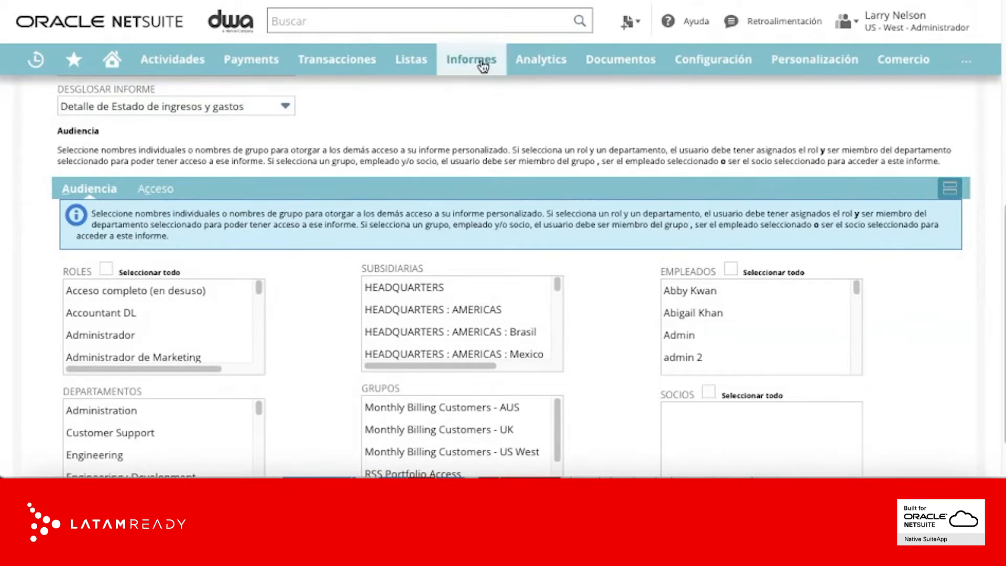
{"action": "mouse_move", "coordinate": [479, 66]}
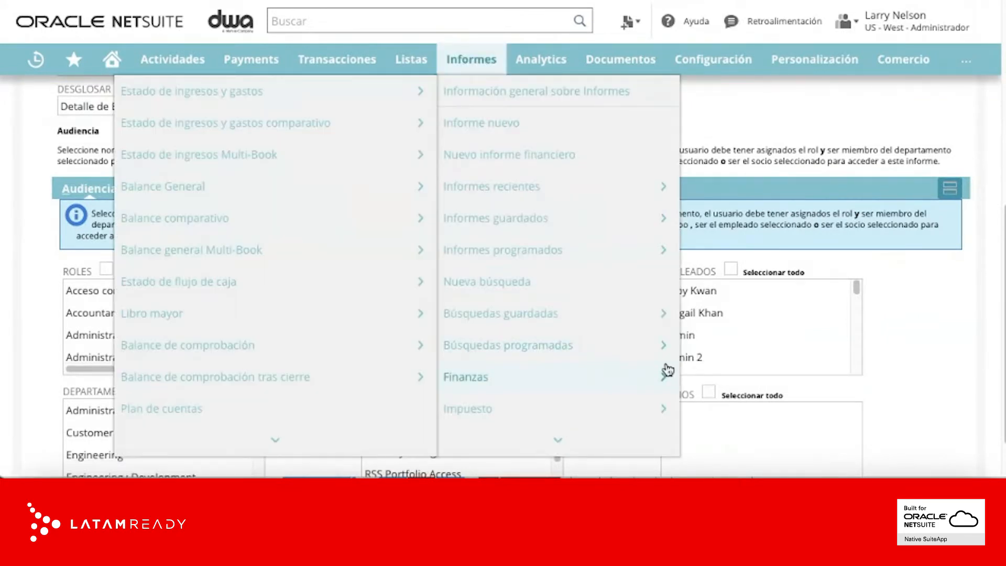
{"action": "mouse_move", "coordinate": [194, 94]}
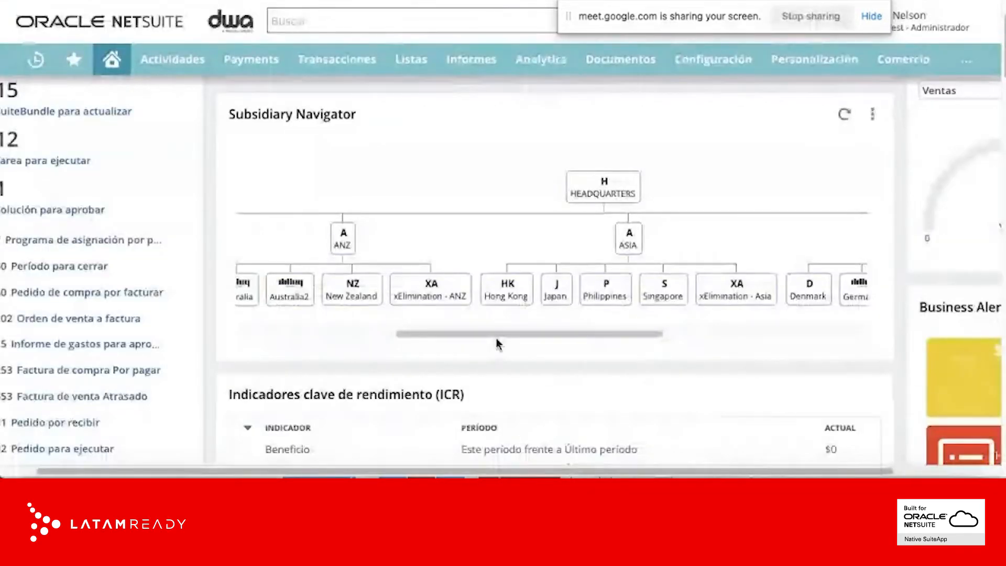
View the AMERICAS branch and its elimination subsidiary in the dashboard's Subsidiary Navigator
{"action": "left_click_drag", "start_coordinate": [498, 337], "coordinate": [330, 334]}
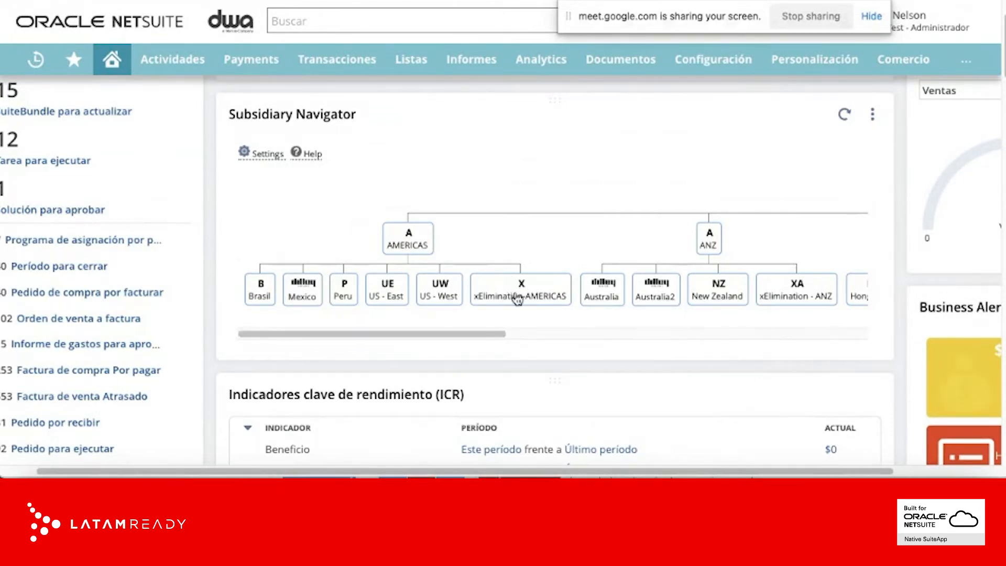
{"action": "mouse_move", "coordinate": [507, 291]}
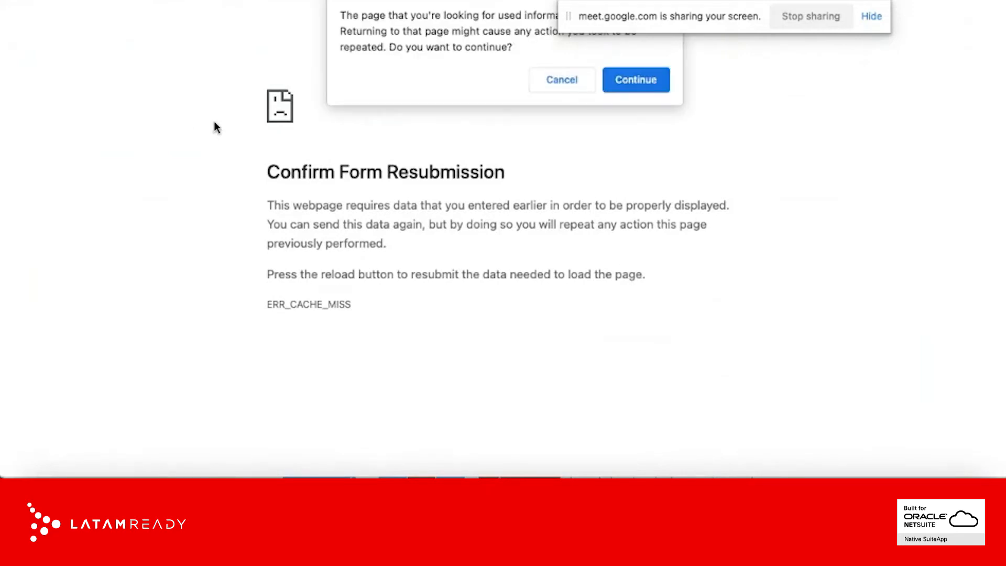
Resubmit the report builder page and open the Estado de ingresos y gastos report from the Finanzas reports
{"action": "left_click", "coordinate": [618, 81]}
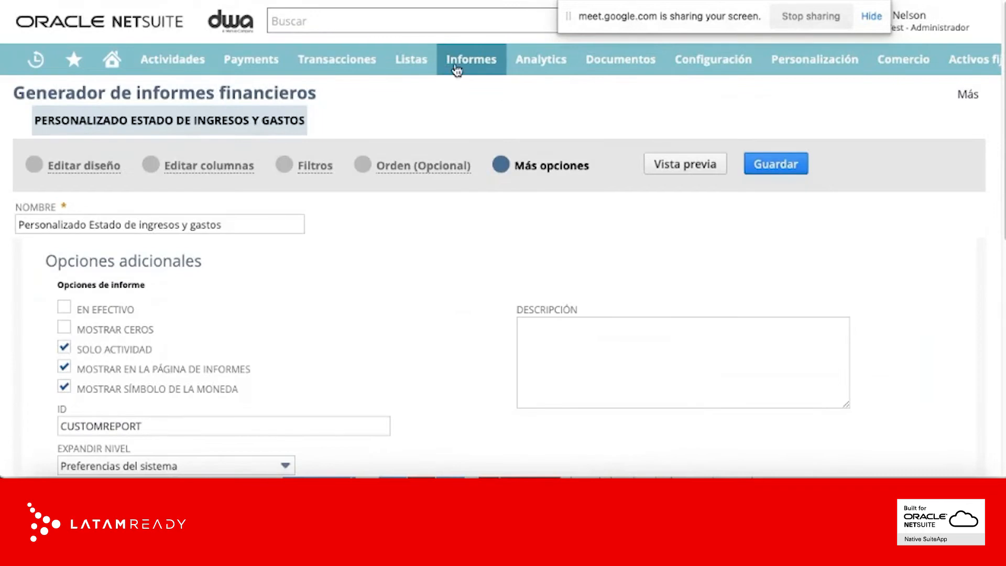
{"action": "mouse_move", "coordinate": [471, 59]}
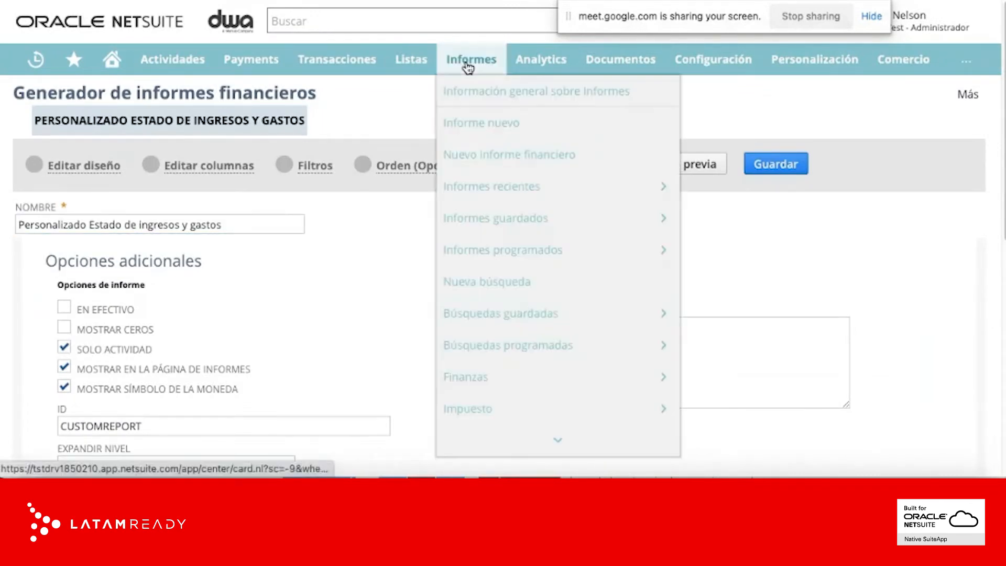
{"action": "mouse_move", "coordinate": [624, 372]}
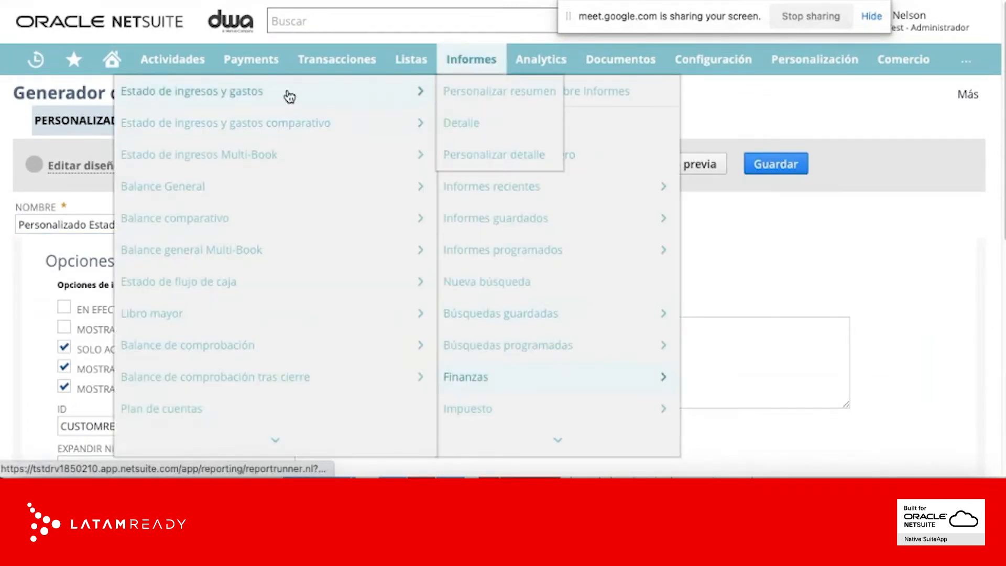
{"action": "mouse_move", "coordinate": [367, 124]}
{"action": "left_click", "coordinate": [519, 126]}
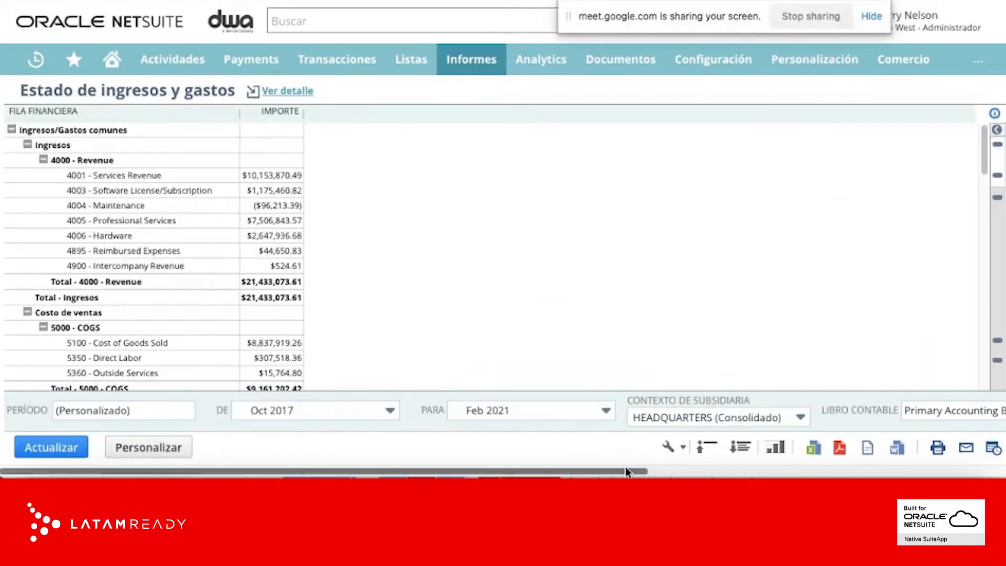
Break the Estado de ingresos y gastos down into columns by Subsidiaria, refresh it and review the income and expense rows
{"action": "left_click_drag", "start_coordinate": [623, 470], "coordinate": [770, 470]}
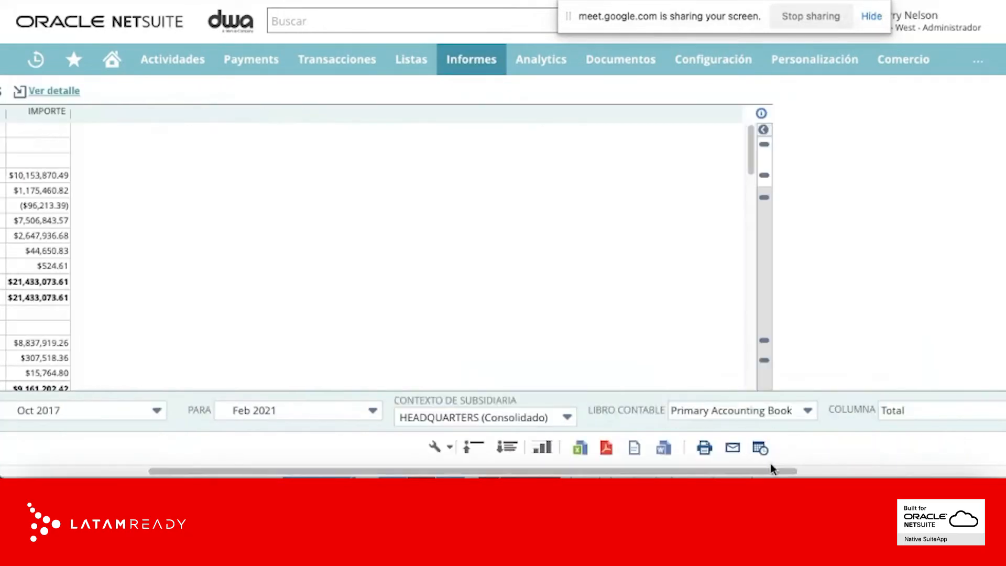
{"action": "left_click", "coordinate": [924, 414]}
{"action": "scroll", "coordinate": [905, 367], "scroll_direction": "down", "scroll_amount": 3}
{"action": "scroll", "coordinate": [903, 370], "scroll_direction": "up", "scroll_amount": 2}
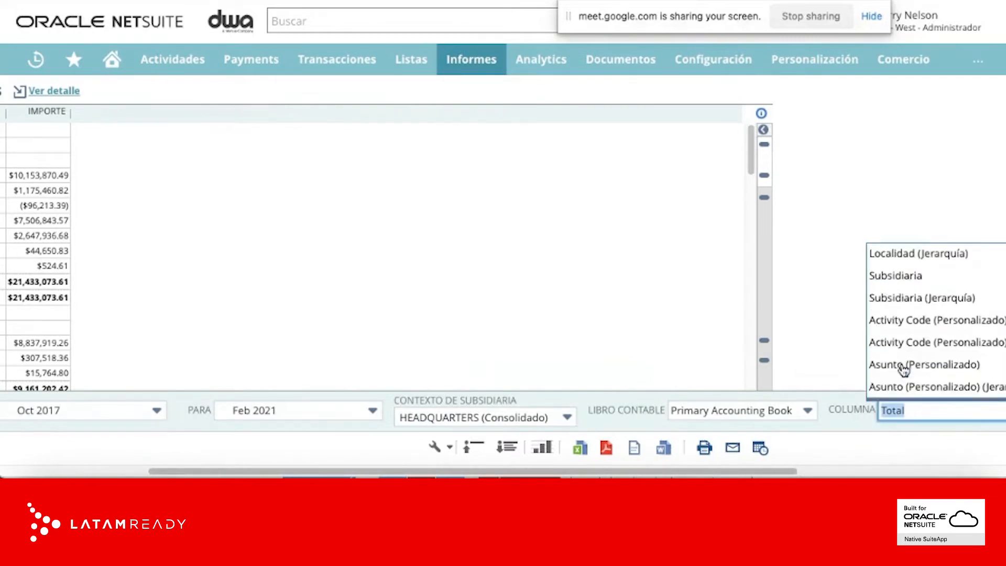
{"action": "left_click", "coordinate": [900, 277]}
{"action": "left_click_drag", "start_coordinate": [777, 469], "coordinate": [367, 473]}
{"action": "left_click", "coordinate": [51, 448]}
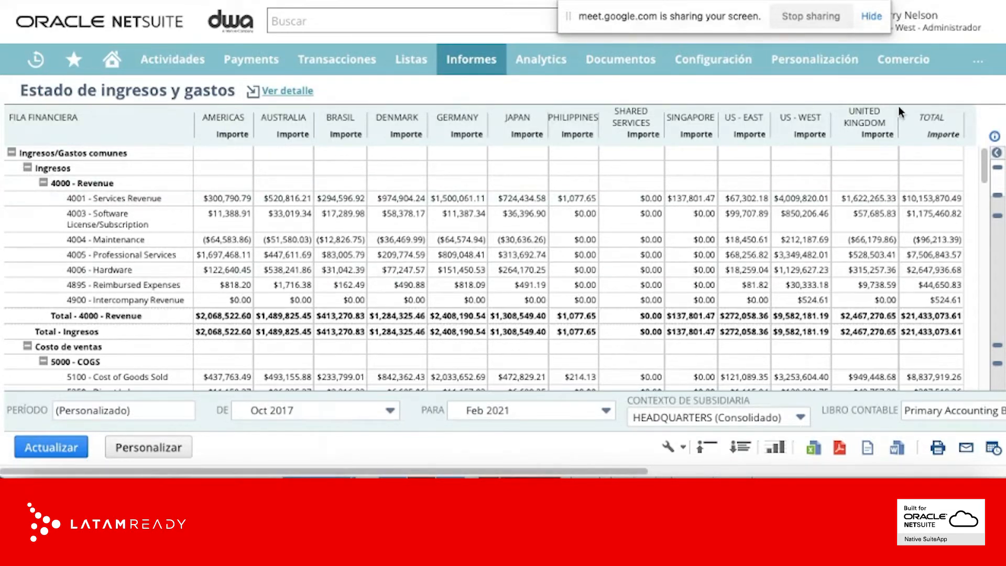
{"action": "scroll", "coordinate": [871, 367], "scroll_direction": "down", "scroll_amount": 8}
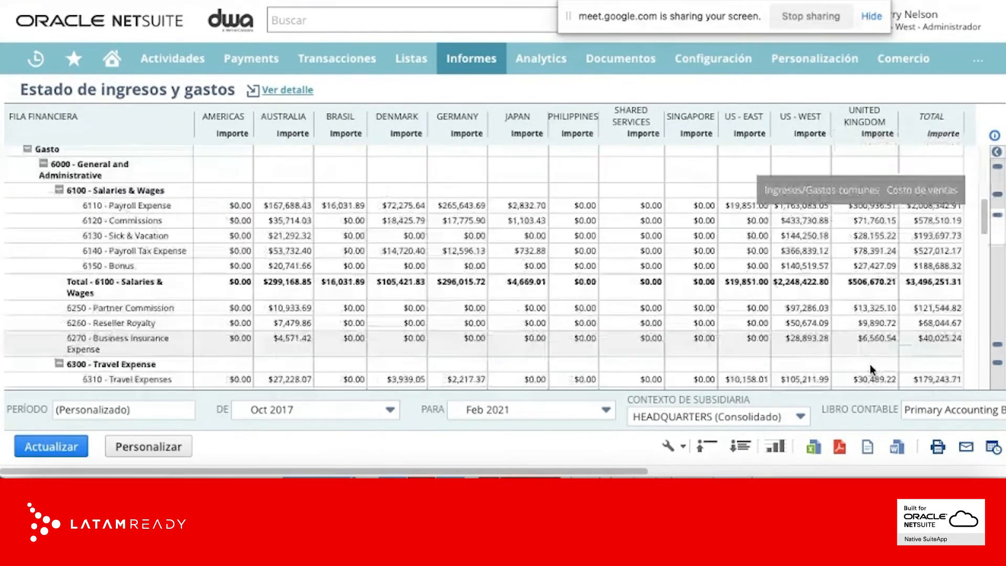
{"action": "scroll", "coordinate": [869, 364], "scroll_direction": "up", "scroll_amount": 10}
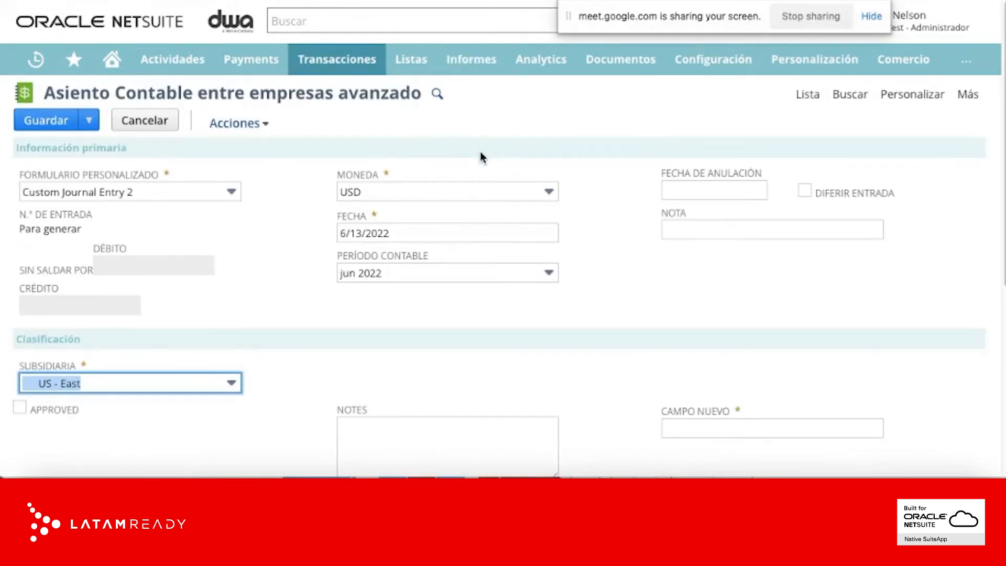
Highlight the title of the Asiento Contable entre empresas avanzado form
{"action": "left_click", "coordinate": [55, 91]}
{"action": "left_click_drag", "start_coordinate": [55, 93], "coordinate": [381, 99]}
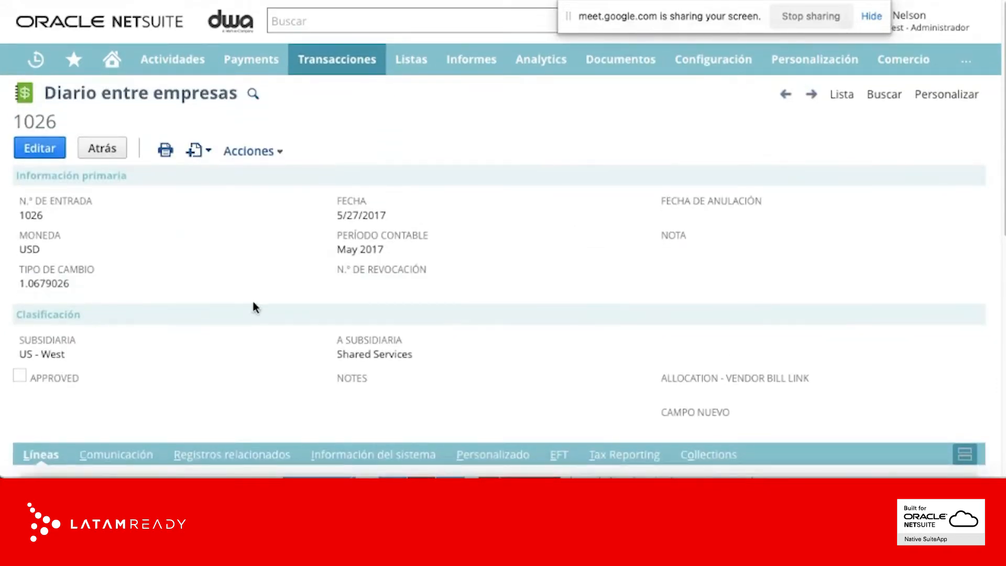
Examine the Diario entre empresas header and highlight its account lines for US - West and for Shared Services
{"action": "scroll", "coordinate": [253, 303], "scroll_direction": "down", "scroll_amount": 5}
{"action": "scroll", "coordinate": [253, 302], "scroll_direction": "up", "scroll_amount": 3}
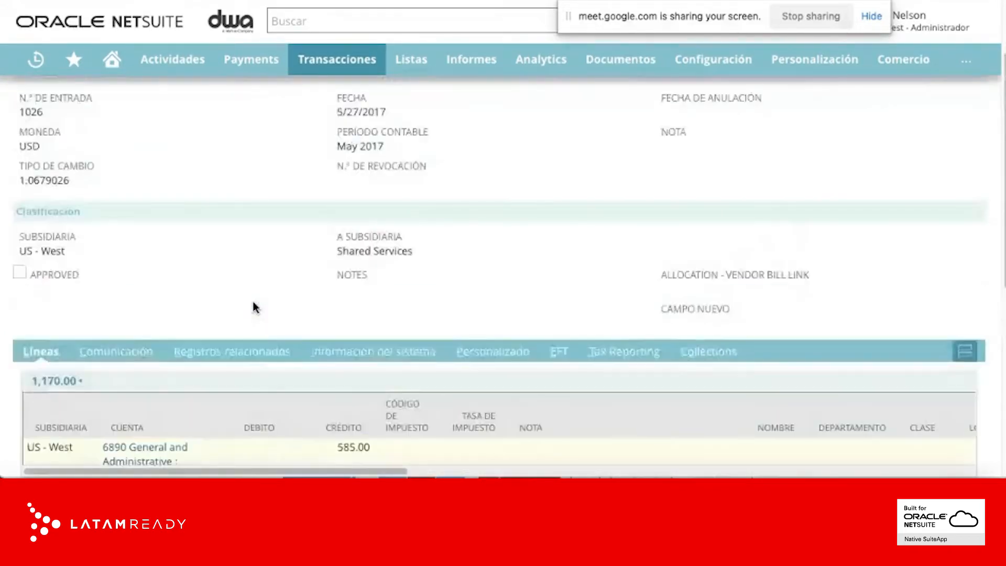
{"action": "scroll", "coordinate": [253, 307], "scroll_direction": "up", "scroll_amount": 2}
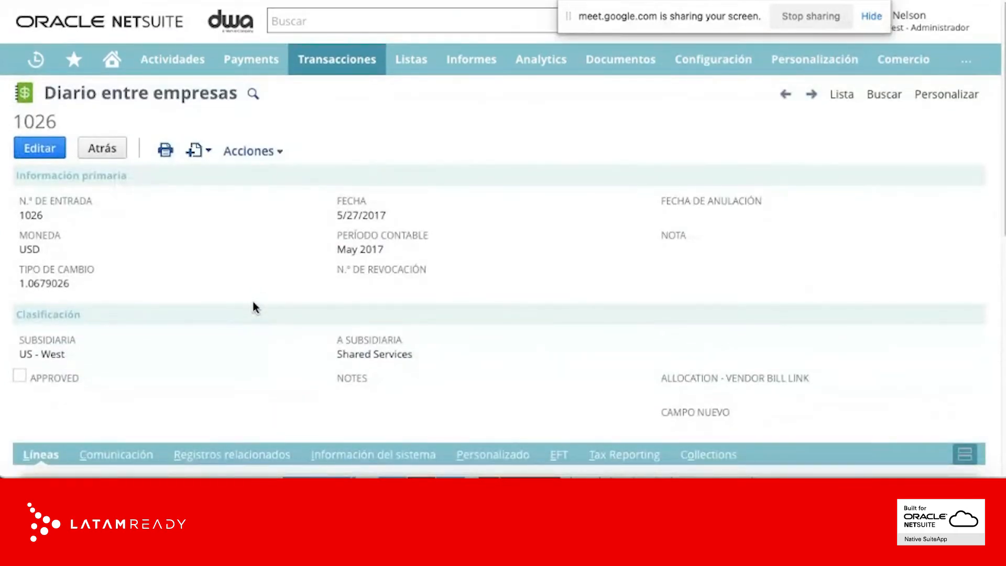
{"action": "scroll", "coordinate": [253, 307], "scroll_direction": "down", "scroll_amount": 6}
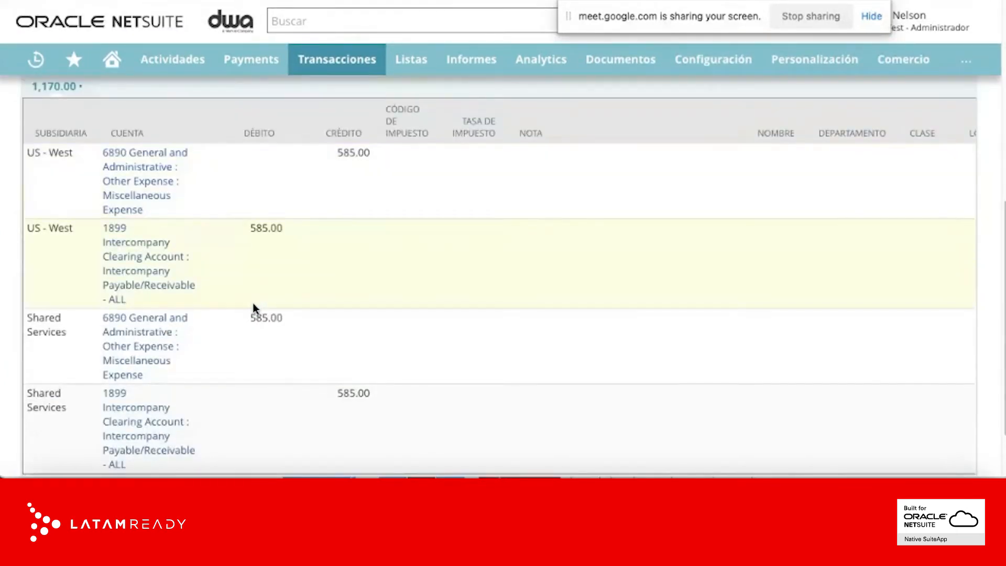
{"action": "left_click_drag", "start_coordinate": [201, 303], "coordinate": [89, 160]}
{"action": "scroll", "coordinate": [213, 338], "scroll_direction": "down", "scroll_amount": 3}
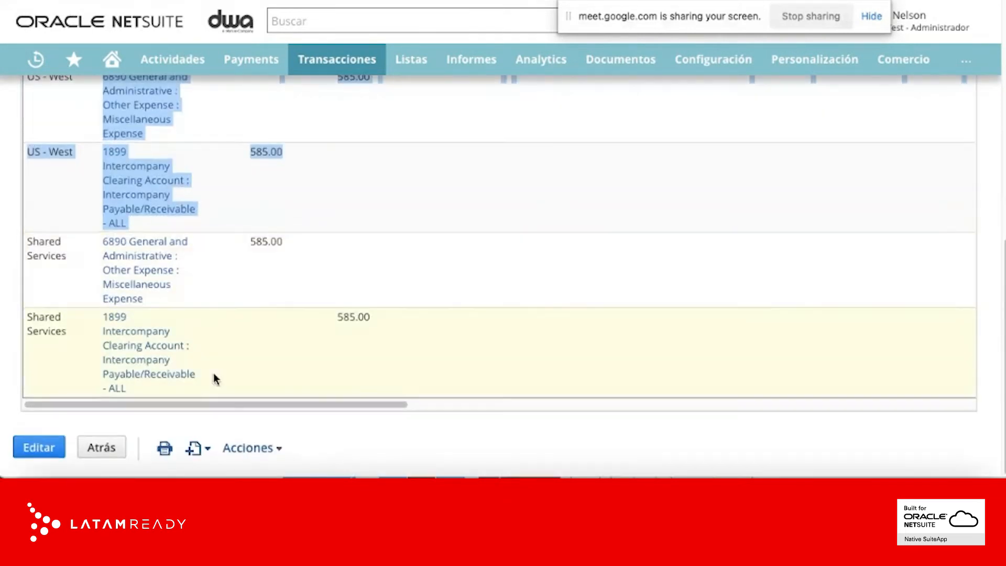
{"action": "left_click_drag", "start_coordinate": [216, 379], "coordinate": [99, 247]}
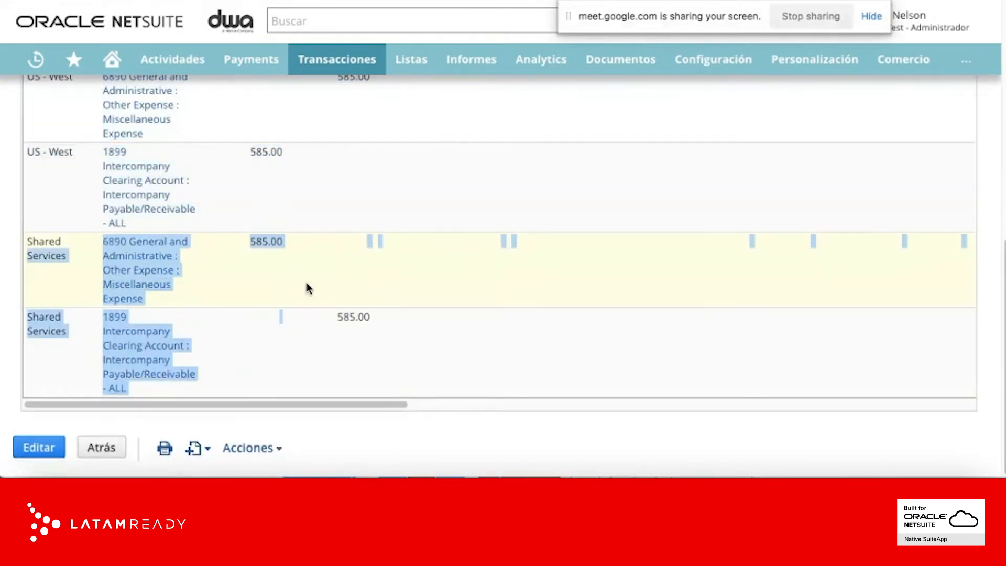
Check the Eliminar column of the intercompany journal lines and return to the entry's header
{"action": "scroll", "coordinate": [330, 290], "scroll_direction": "up", "scroll_amount": 6}
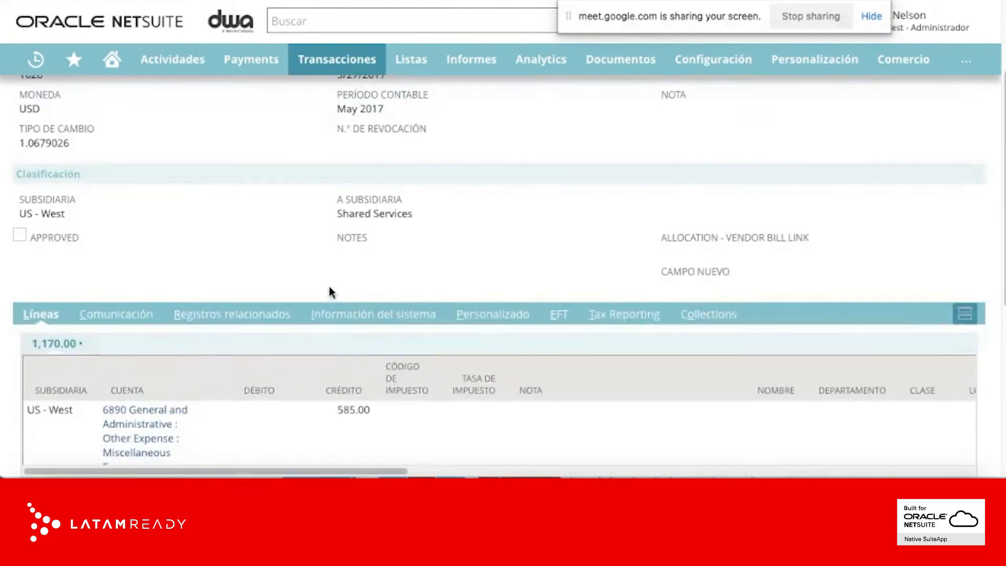
{"action": "scroll", "coordinate": [329, 286], "scroll_direction": "down", "scroll_amount": 6}
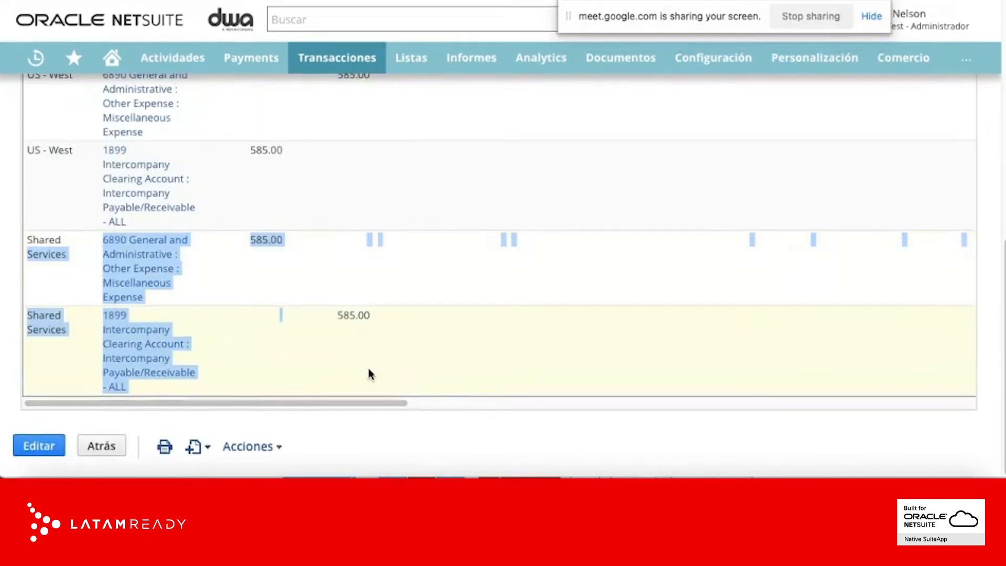
{"action": "left_click_drag", "start_coordinate": [372, 405], "coordinate": [631, 406]}
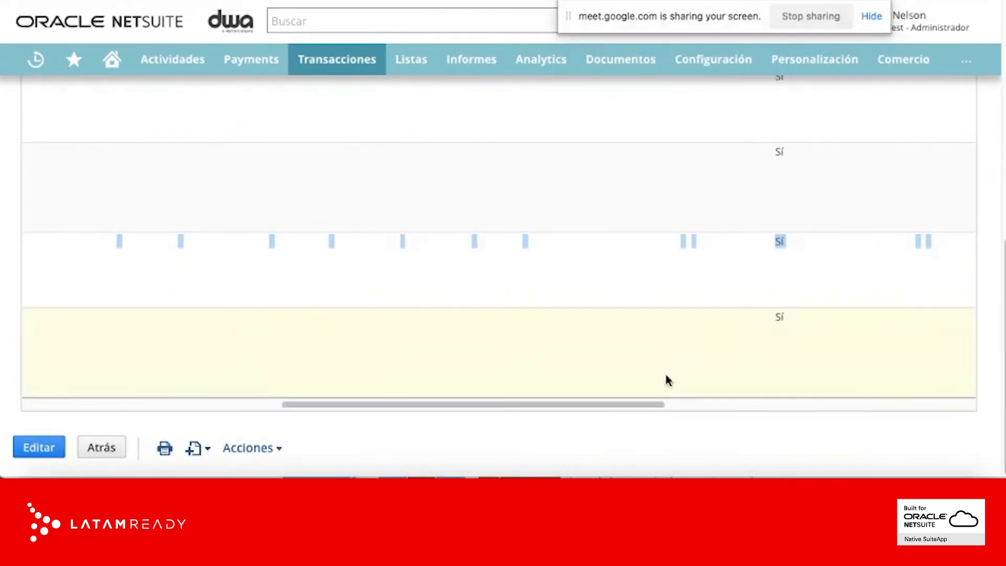
{"action": "scroll", "coordinate": [665, 377], "scroll_direction": "up", "scroll_amount": 2}
{"action": "scroll", "coordinate": [668, 382], "scroll_direction": "up", "scroll_amount": 1}
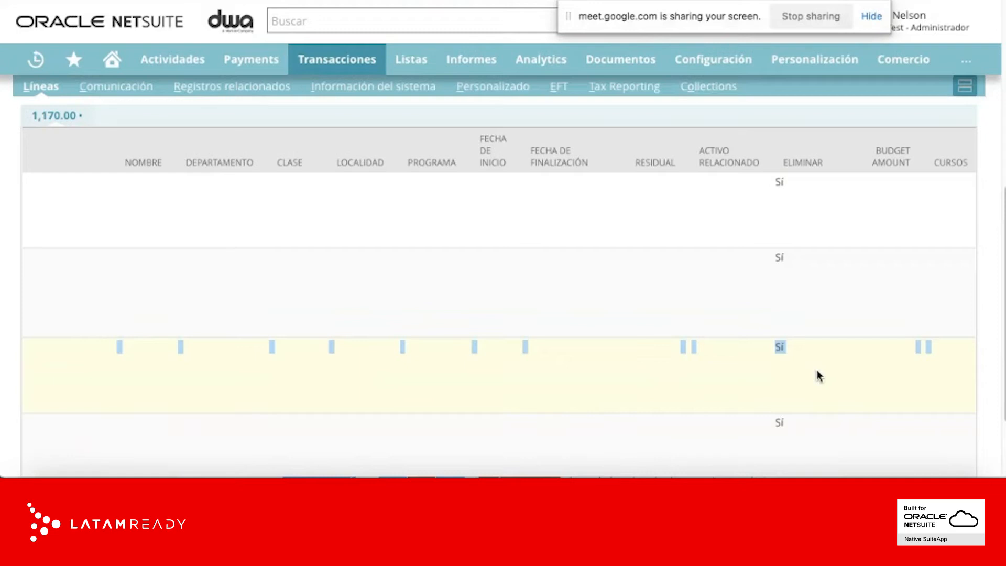
{"action": "scroll", "coordinate": [816, 370], "scroll_direction": "up", "scroll_amount": 10}
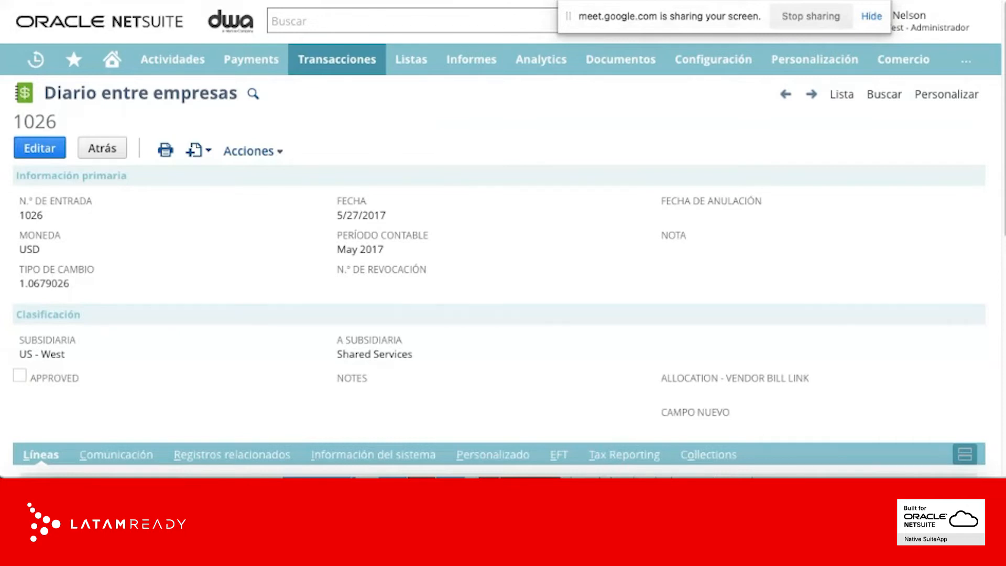
Switch to Gestionar órdenes de venta entre empresas, highlight the United Kingdom subsidiary and select its pending intercompany order
{"action": "key", "text": "ctrl+Tab"}
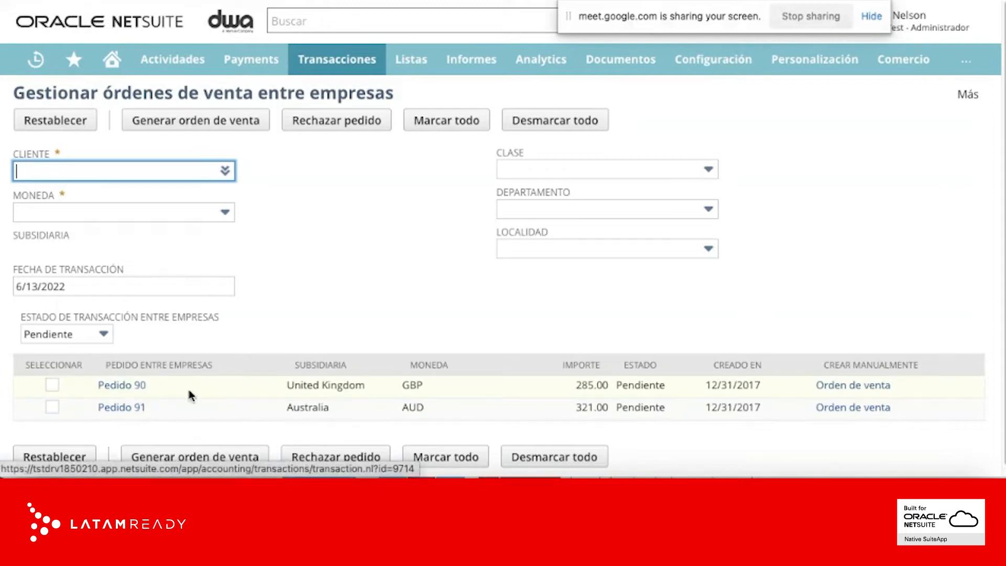
{"action": "left_click_drag", "start_coordinate": [367, 385], "coordinate": [280, 386]}
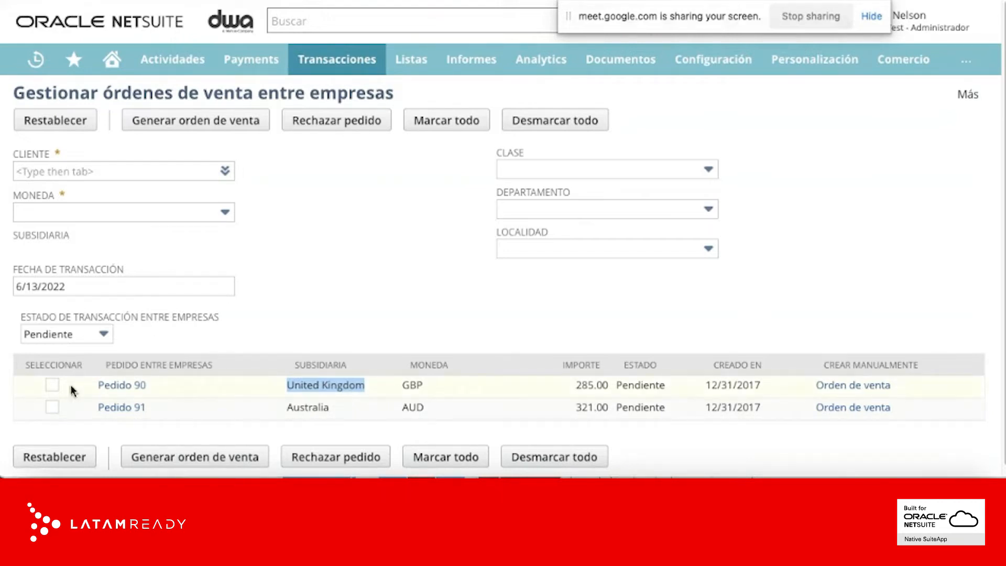
{"action": "left_click", "coordinate": [52, 385]}
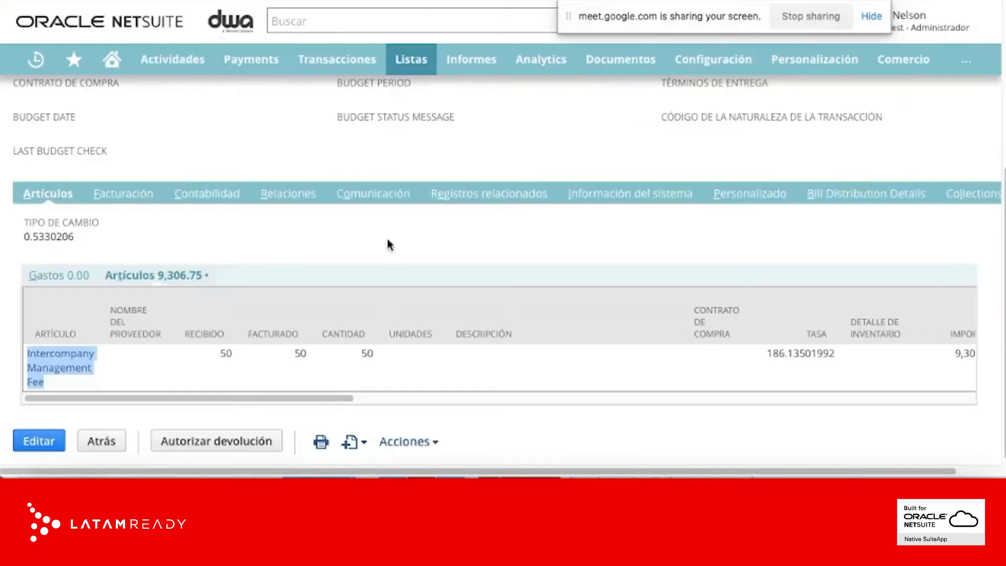
Review the United Kingdom purchase order and the subsidiaries and accounting accounts of its Intercompany Management Fee item
{"action": "scroll", "coordinate": [386, 242], "scroll_direction": "up", "scroll_amount": 5}
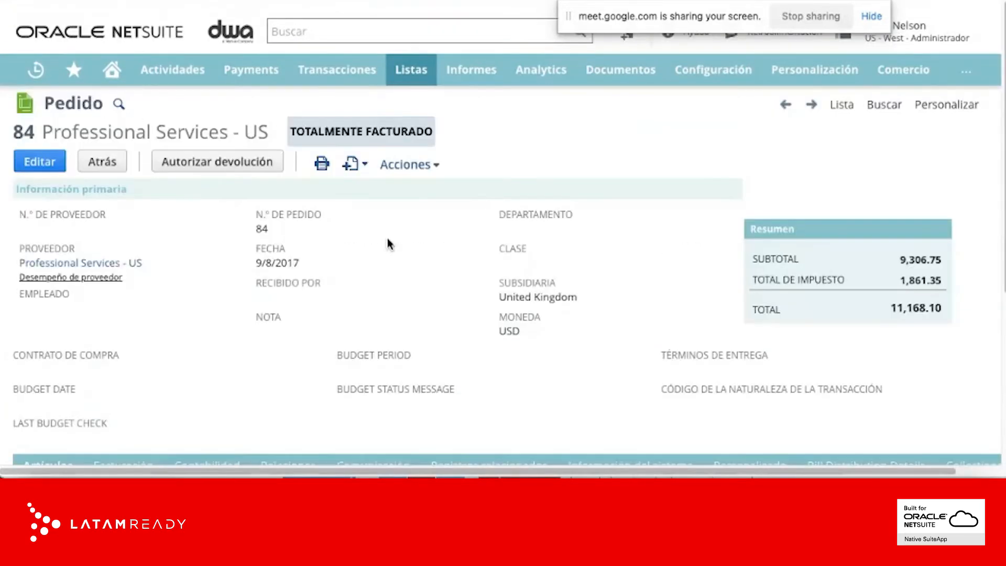
{"action": "scroll", "coordinate": [150, 243], "scroll_direction": "down", "scroll_amount": 5}
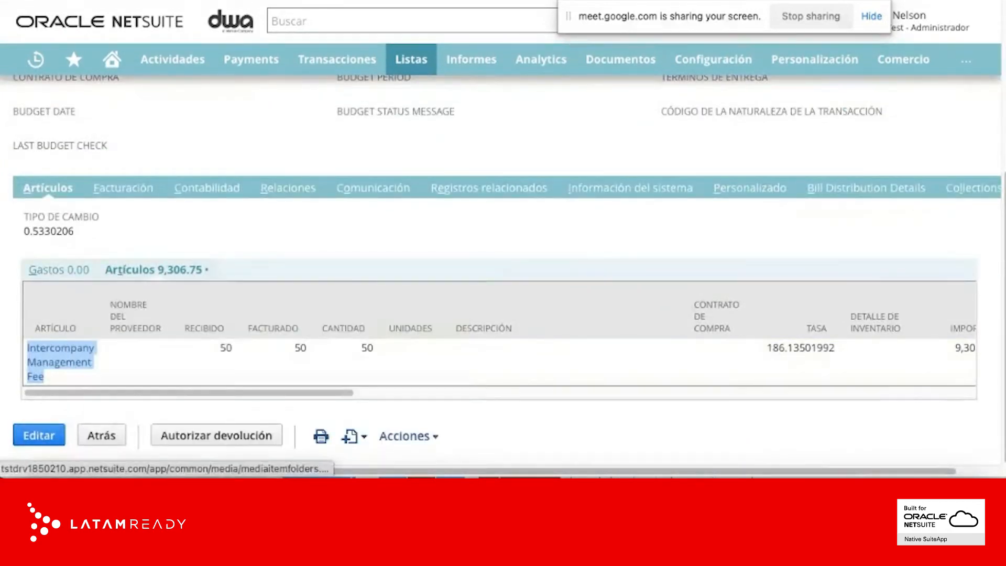
{"action": "key", "text": "ctrl+Tab"}
{"action": "scroll", "coordinate": [433, 285], "scroll_direction": "up", "scroll_amount": 6}
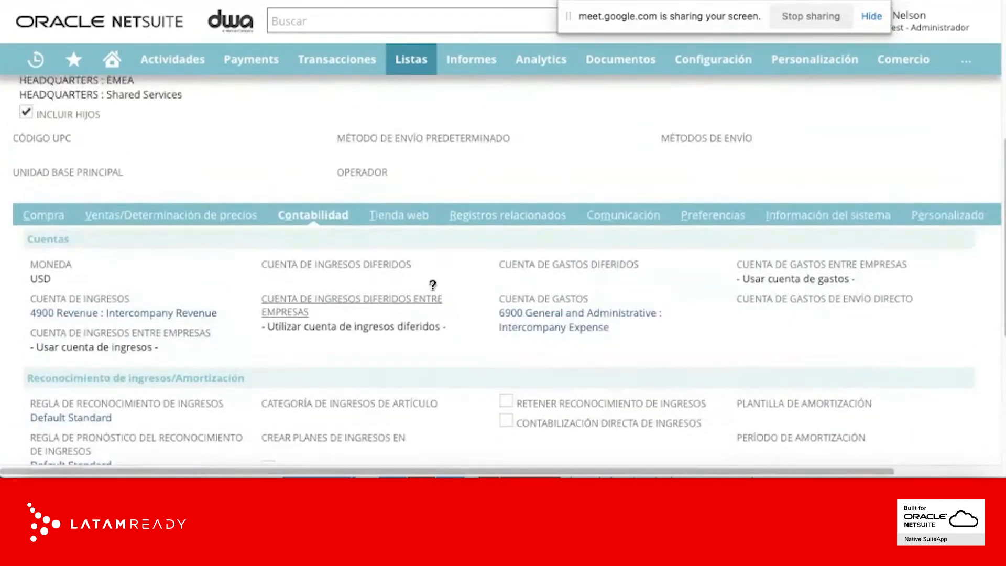
{"action": "scroll", "coordinate": [433, 286], "scroll_direction": "down", "scroll_amount": 1}
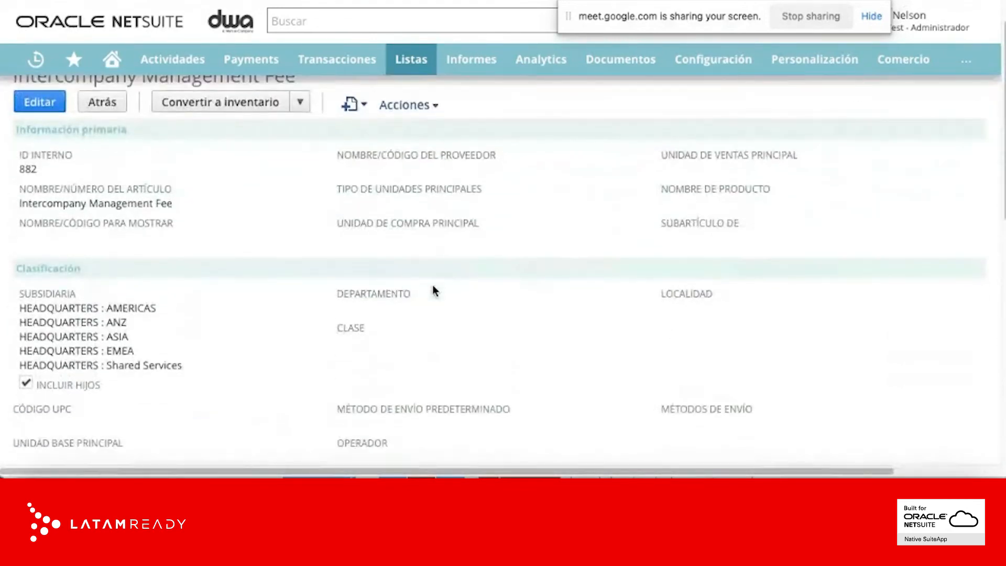
{"action": "scroll", "coordinate": [433, 286], "scroll_direction": "up", "scroll_amount": 1}
{"action": "scroll", "coordinate": [432, 288], "scroll_direction": "down", "scroll_amount": 10}
{"action": "scroll", "coordinate": [432, 288], "scroll_direction": "up", "scroll_amount": 3}
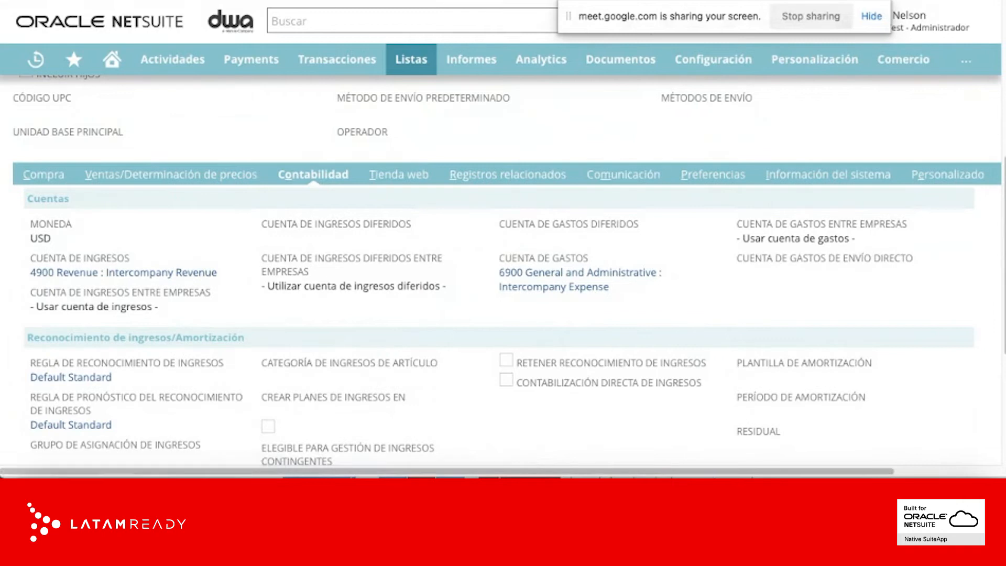
Switch to the US - West sales order and review its header and Intercompany Management Fee line
{"action": "key", "text": "ctrl+shift+Tab"}
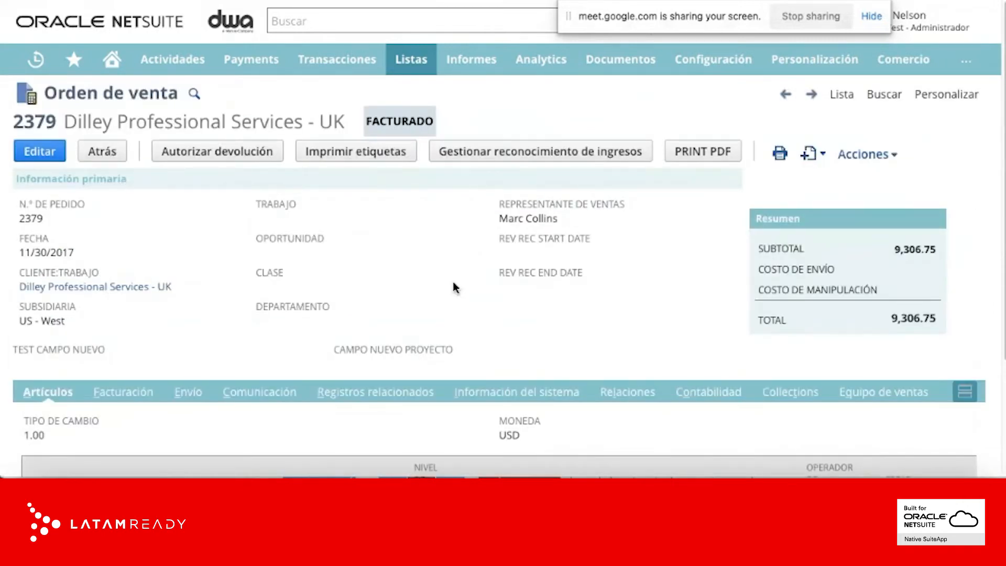
{"action": "scroll", "coordinate": [453, 282], "scroll_direction": "down", "scroll_amount": 3}
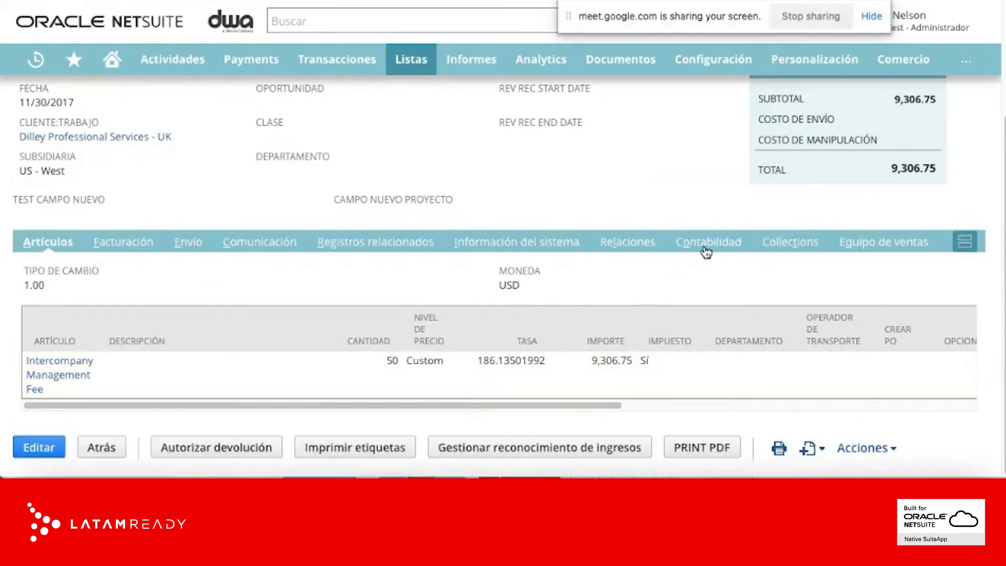
{"action": "scroll", "coordinate": [706, 252], "scroll_direction": "up", "scroll_amount": 3}
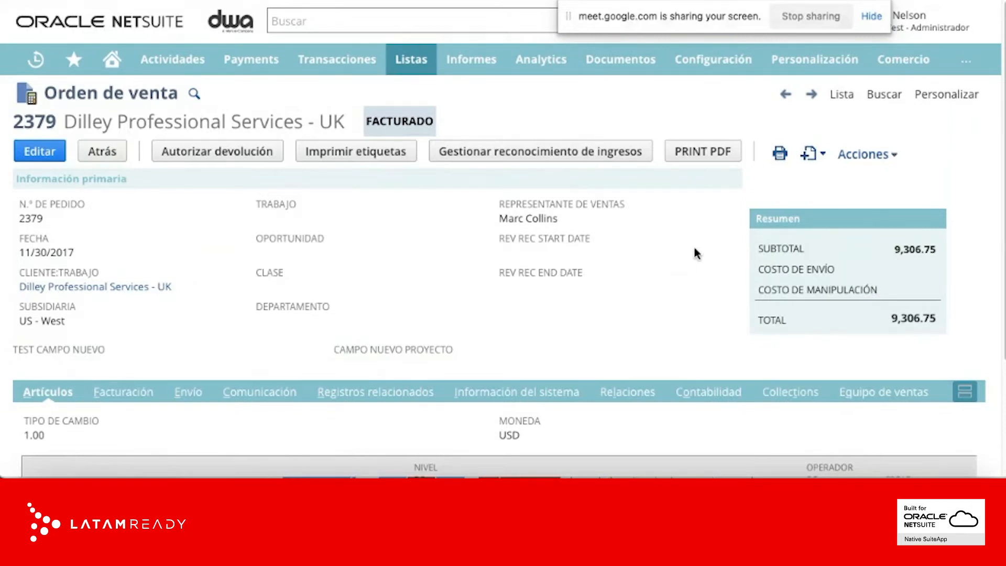
Open the Conciliación entre empresas report and review its Unlinked Orders and Returns and Mismatched Amount groups
{"action": "mouse_move", "coordinate": [462, 74]}
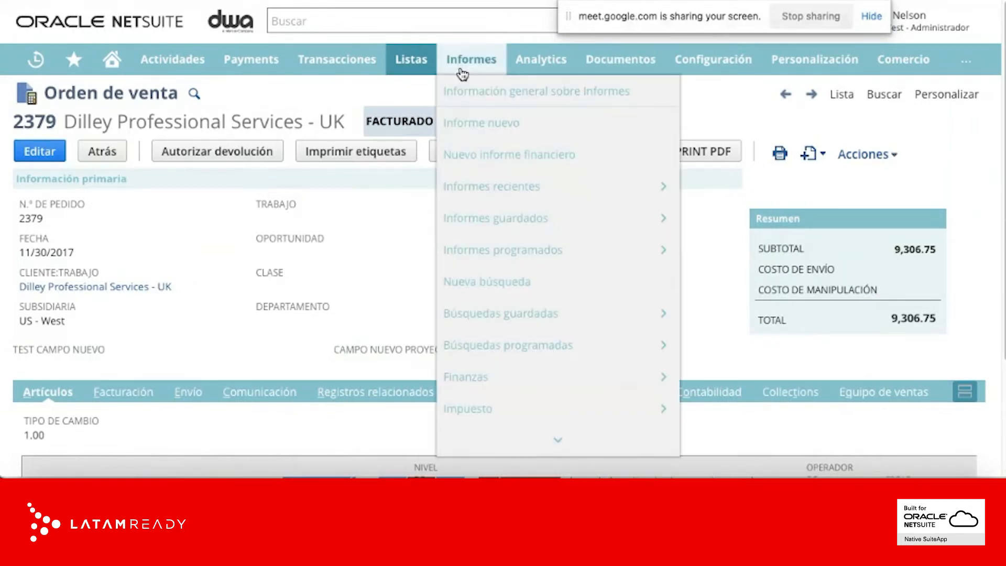
{"action": "mouse_move", "coordinate": [521, 379]}
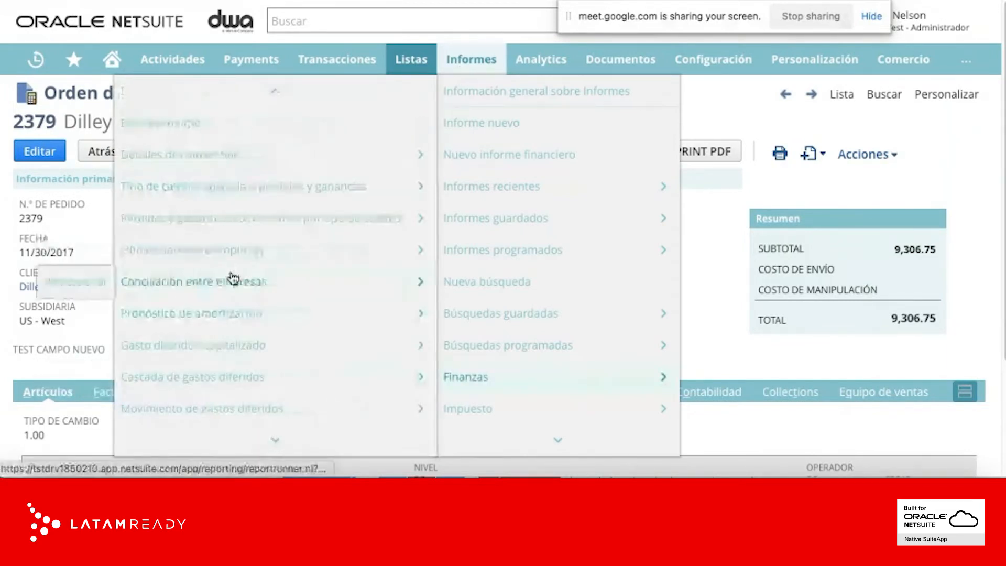
{"action": "left_click", "coordinate": [320, 279]}
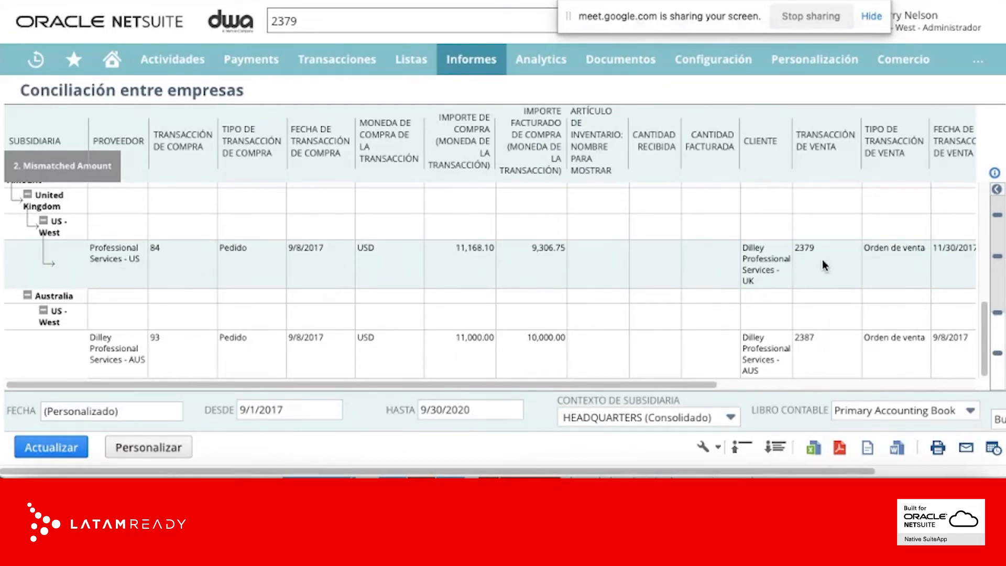
{"action": "scroll", "coordinate": [720, 285], "scroll_direction": "up", "scroll_amount": 4}
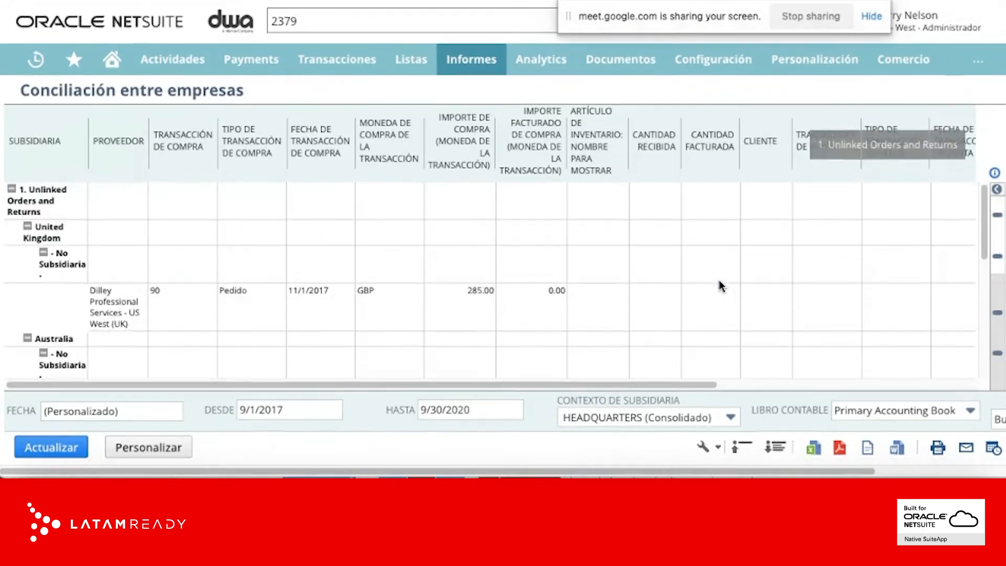
{"action": "scroll", "coordinate": [719, 285], "scroll_direction": "down", "scroll_amount": 2}
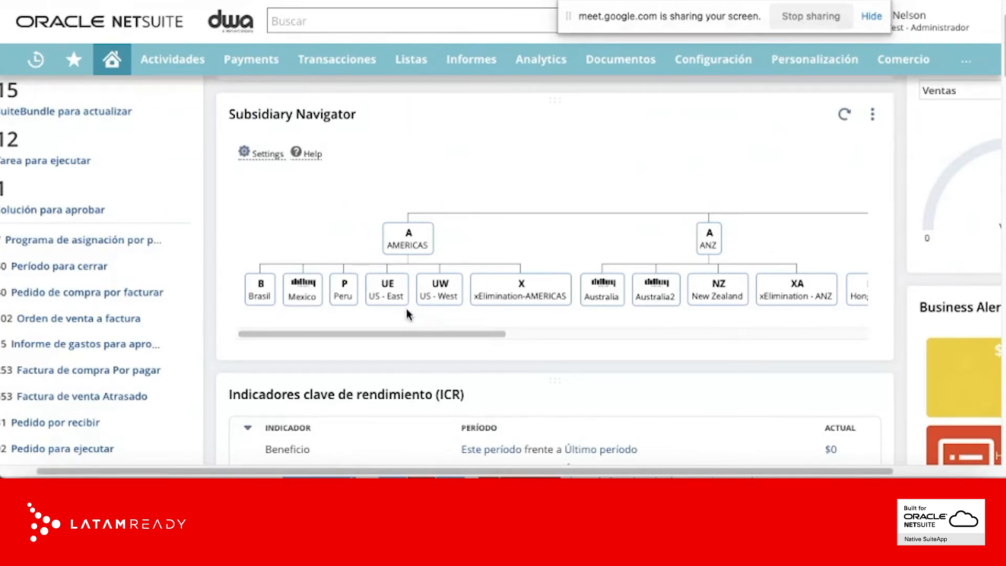
Open the Vencimiento de cuentas por pagar report in a new browser tab
{"action": "mouse_move", "coordinate": [346, 308]}
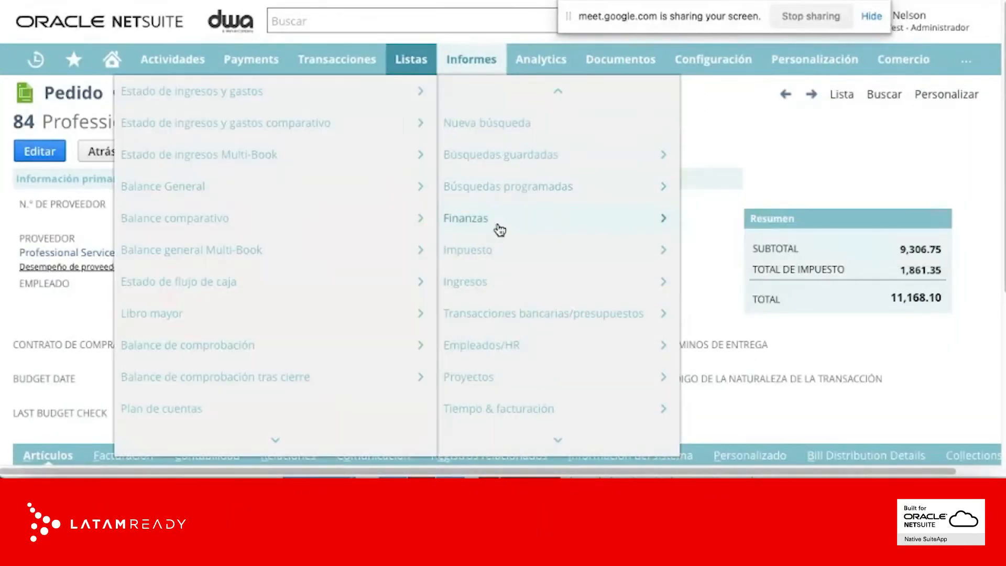
{"action": "mouse_move", "coordinate": [526, 321]}
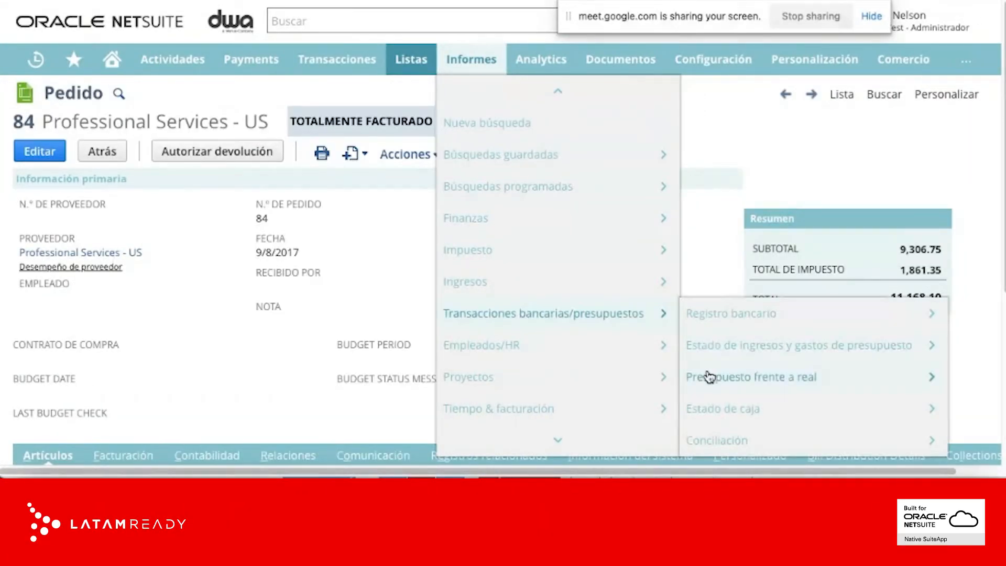
{"action": "mouse_move", "coordinate": [707, 377]}
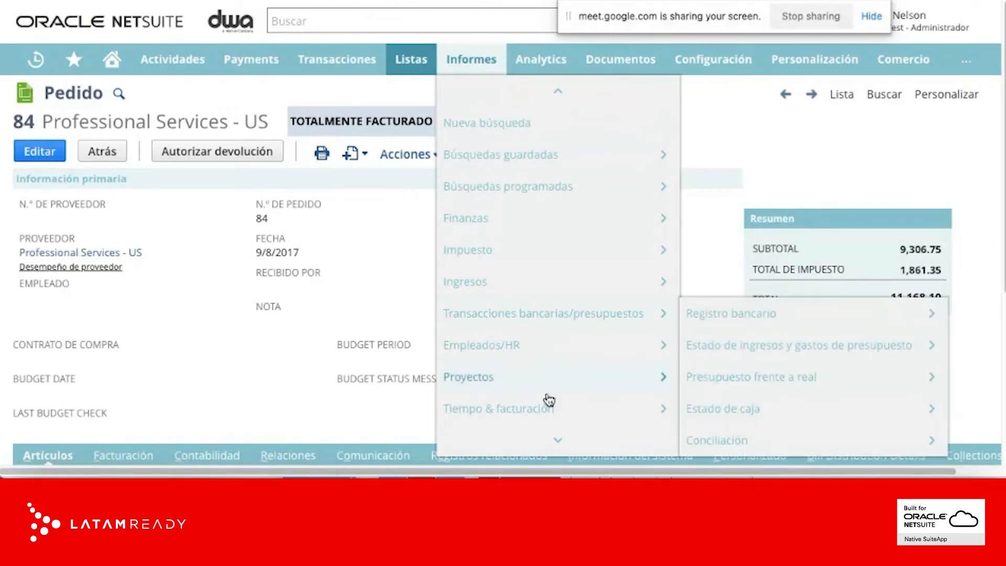
{"action": "mouse_move", "coordinate": [556, 437]}
{"action": "mouse_move", "coordinate": [539, 189]}
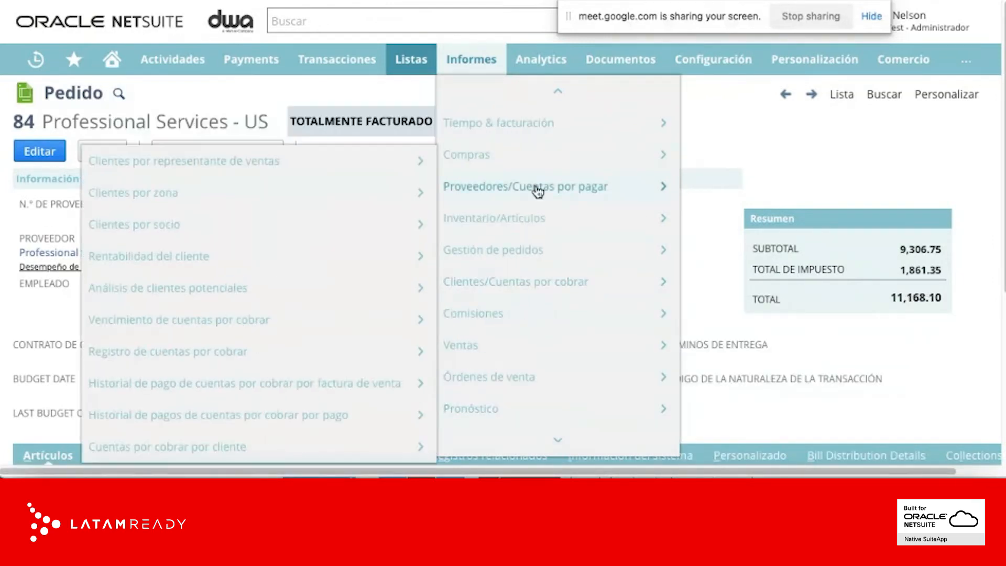
{"action": "mouse_move", "coordinate": [338, 212]}
{"action": "right_click", "coordinate": [220, 188]}
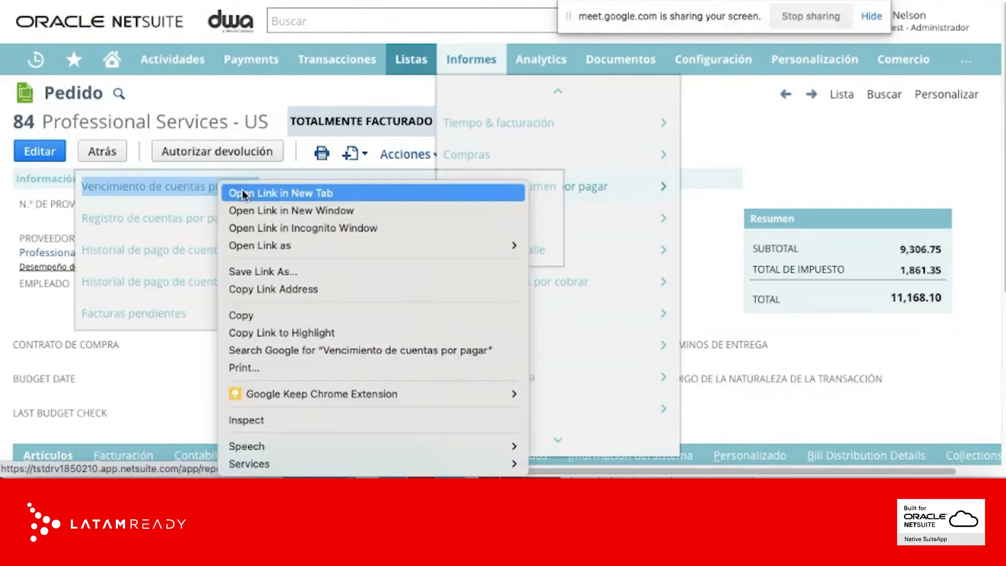
{"action": "left_click", "coordinate": [242, 193]}
Open the Vencimiento de cuentas por cobrar report in a new browser tab and switch to the accounts payable aging summary
{"action": "mouse_move", "coordinate": [494, 293]}
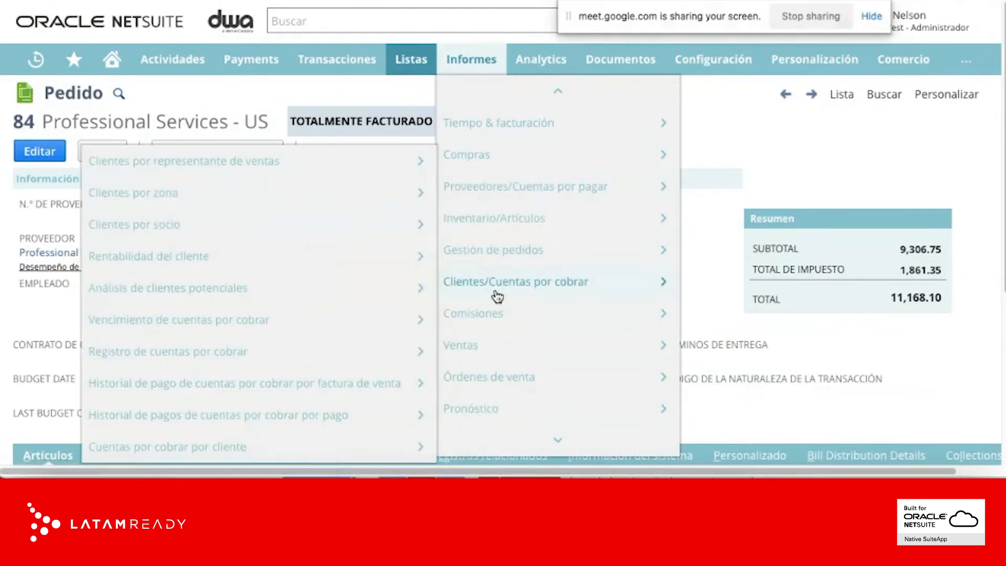
{"action": "mouse_move", "coordinate": [232, 359]}
{"action": "right_click", "coordinate": [186, 319]}
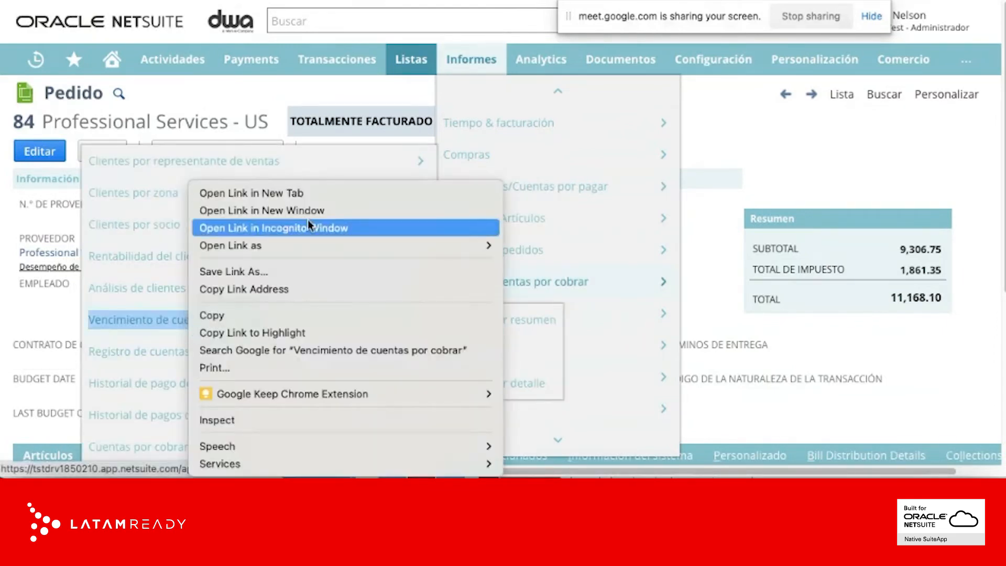
{"action": "left_click", "coordinate": [301, 198]}
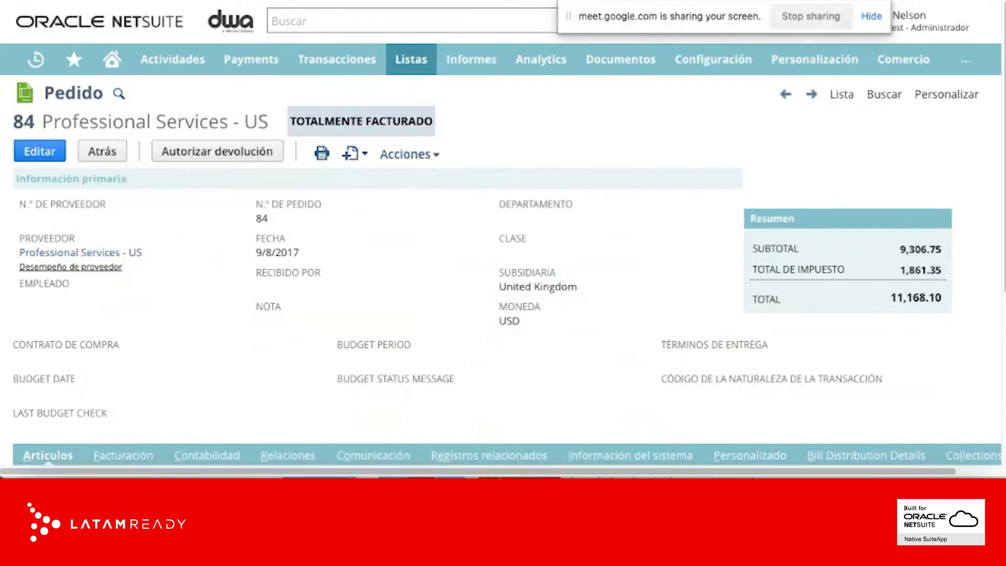
{"action": "left_click", "coordinate": [654, 1]}
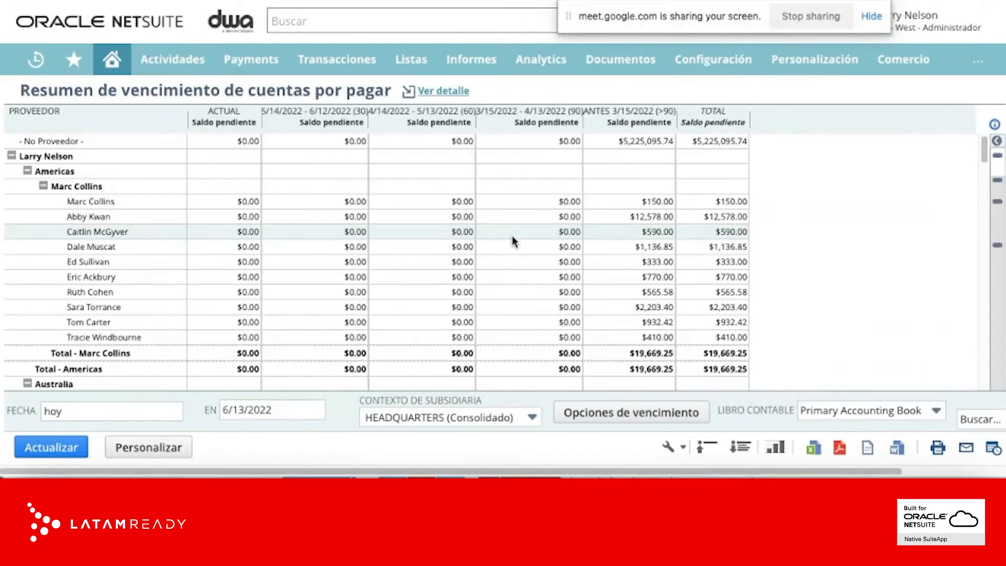
Collapse the employee hierarchy above the Proveedor group in the accounts payable aging summary
{"action": "left_click", "coordinate": [27, 169]}
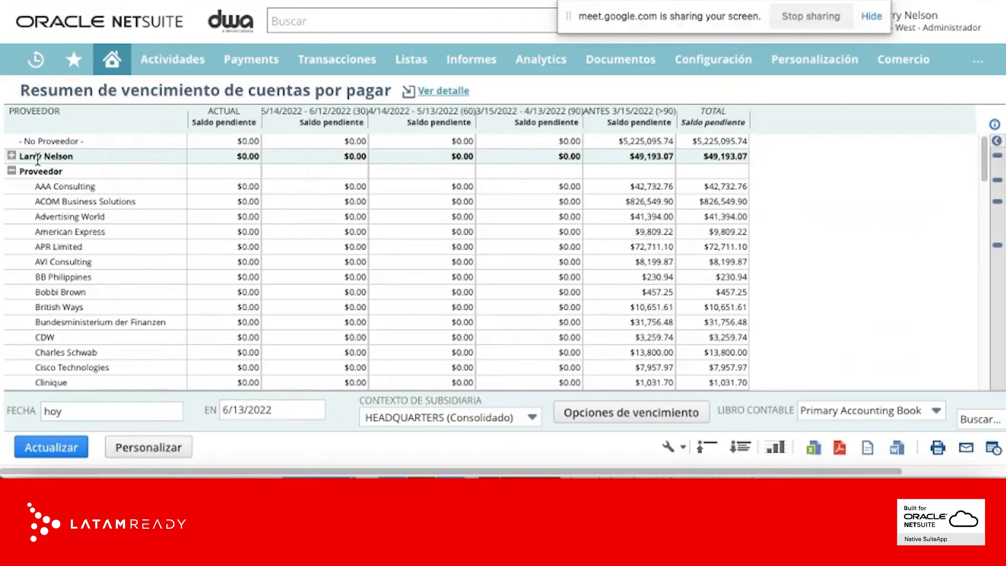
{"action": "left_click", "coordinate": [13, 157]}
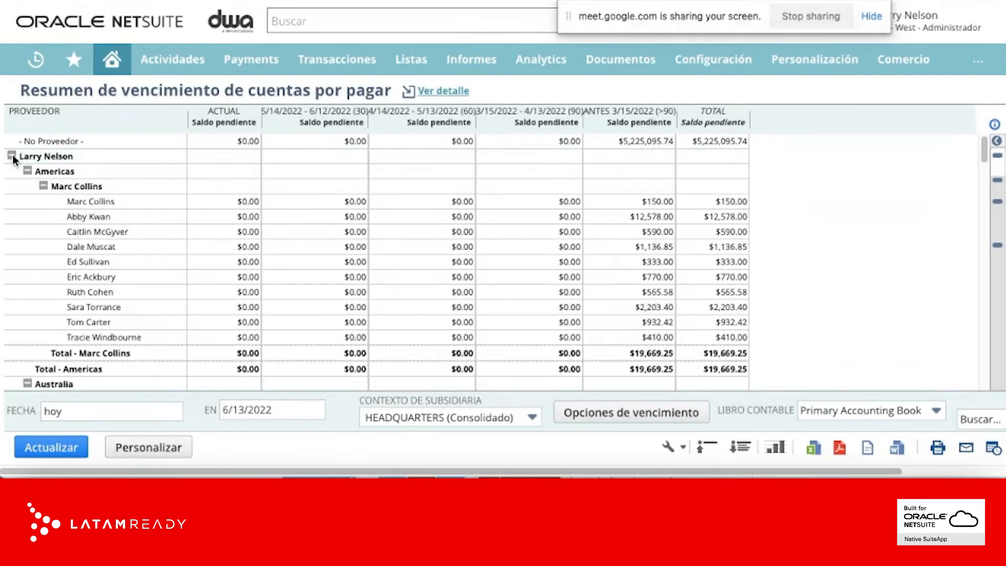
{"action": "left_click", "coordinate": [12, 156]}
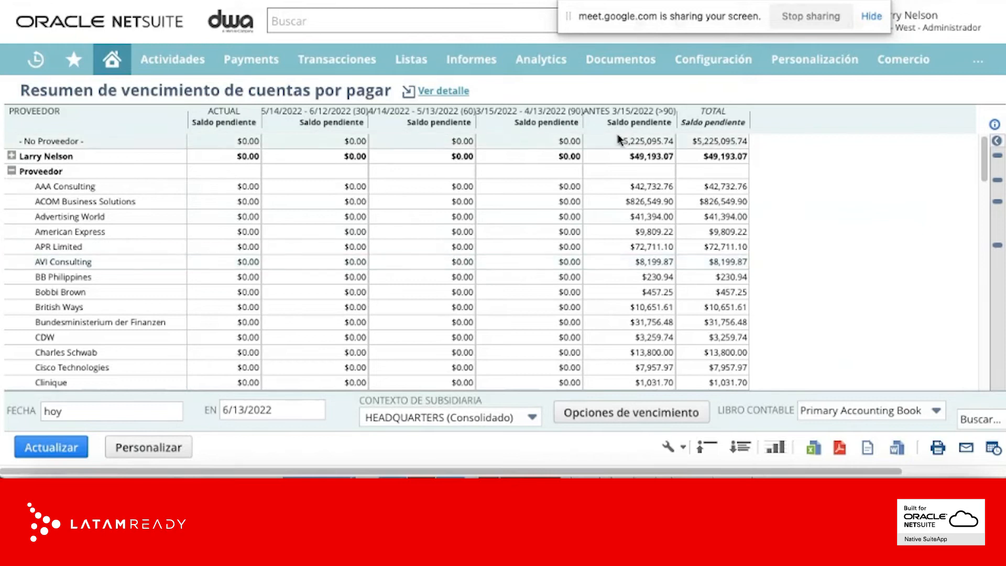
Set the report's aging options to 5 bands and refresh the accounts payable aging summary
{"action": "left_click", "coordinate": [623, 423]}
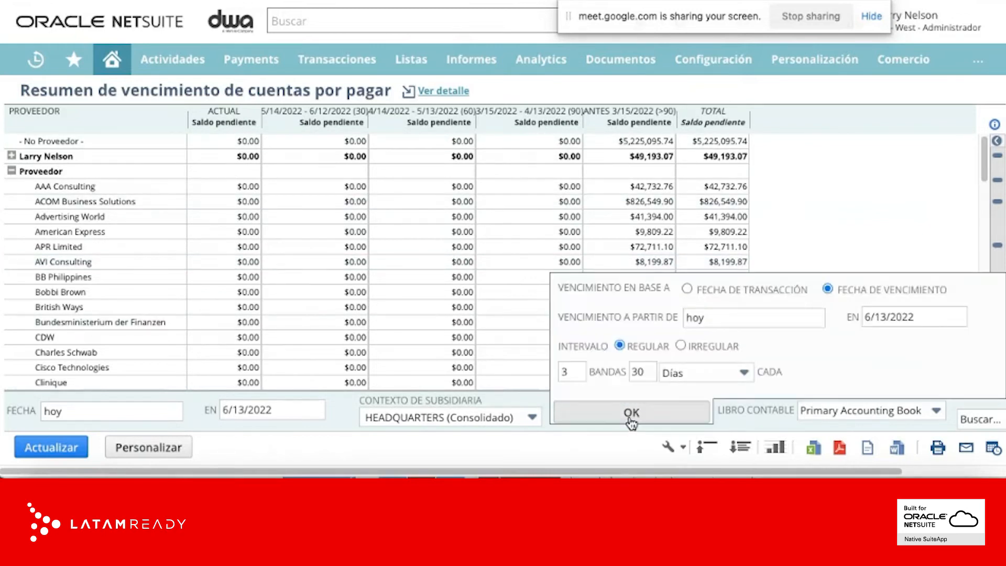
{"action": "left_click", "coordinate": [576, 372]}
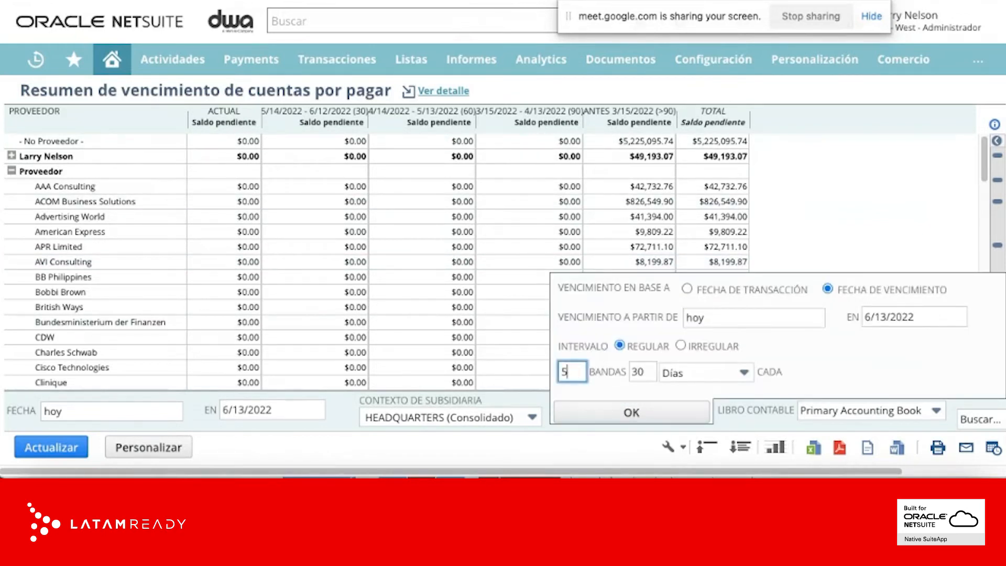
{"action": "left_click", "coordinate": [626, 412]}
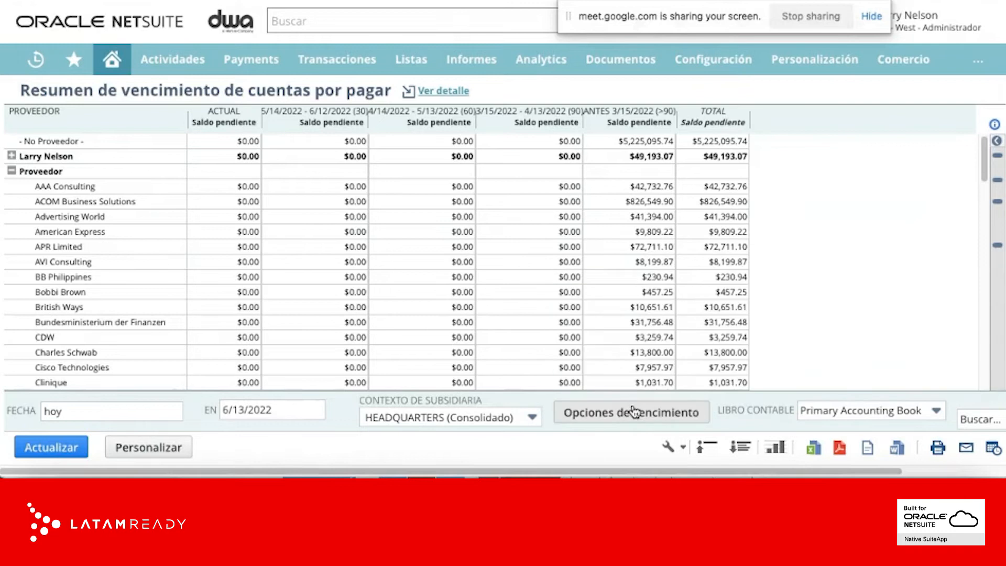
{"action": "left_click", "coordinate": [483, 420]}
{"action": "left_click", "coordinate": [252, 409]}
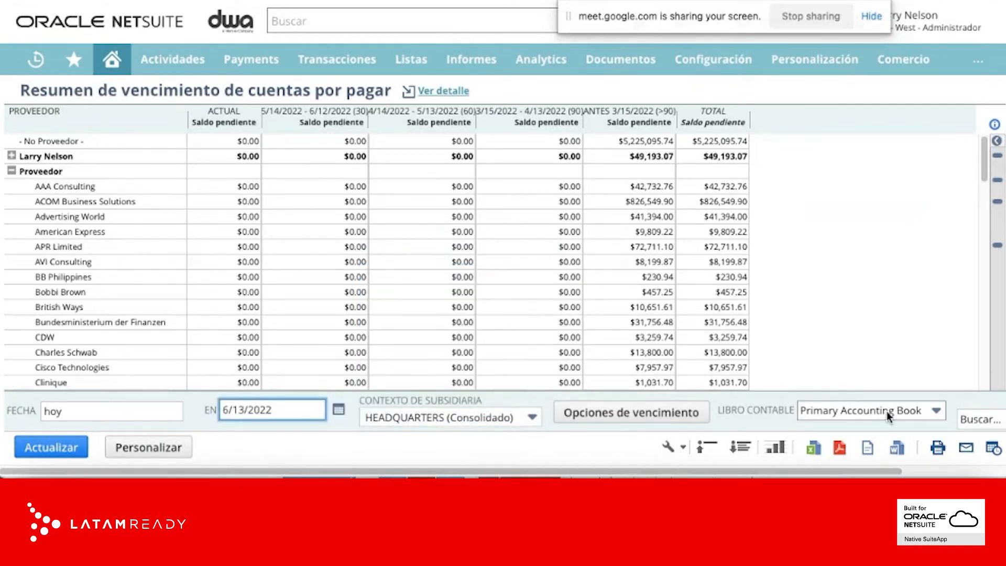
{"action": "left_click", "coordinate": [55, 450]}
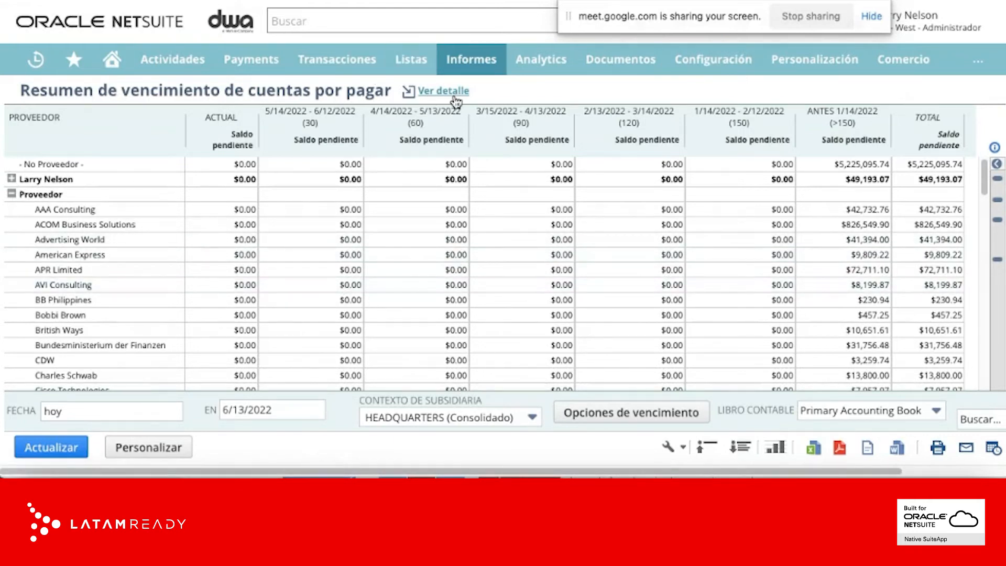
Drill down into Davidson Leasing's outstanding balance in the oldest aging band
{"action": "scroll", "coordinate": [781, 288], "scroll_direction": "down", "scroll_amount": 5}
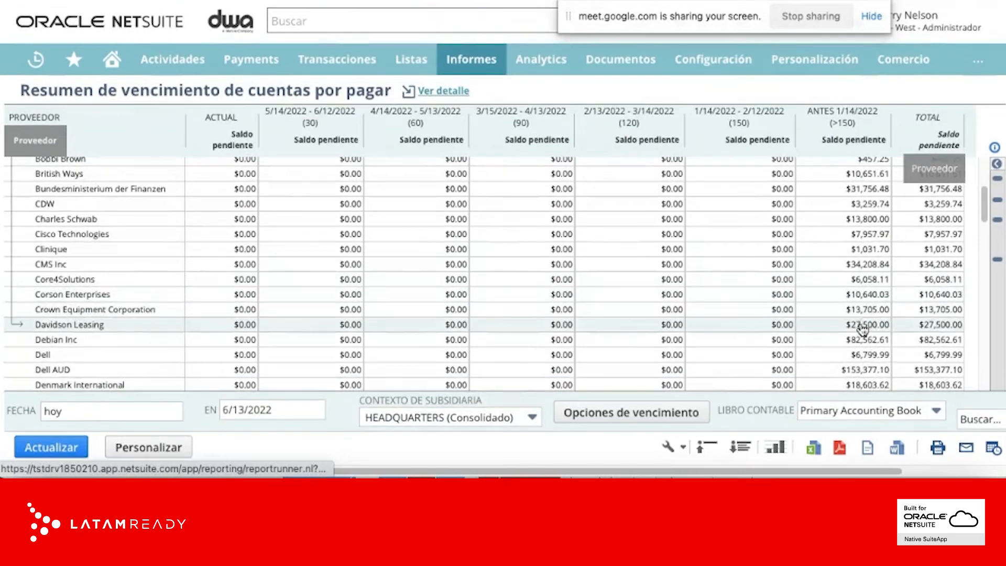
{"action": "left_click", "coordinate": [855, 329]}
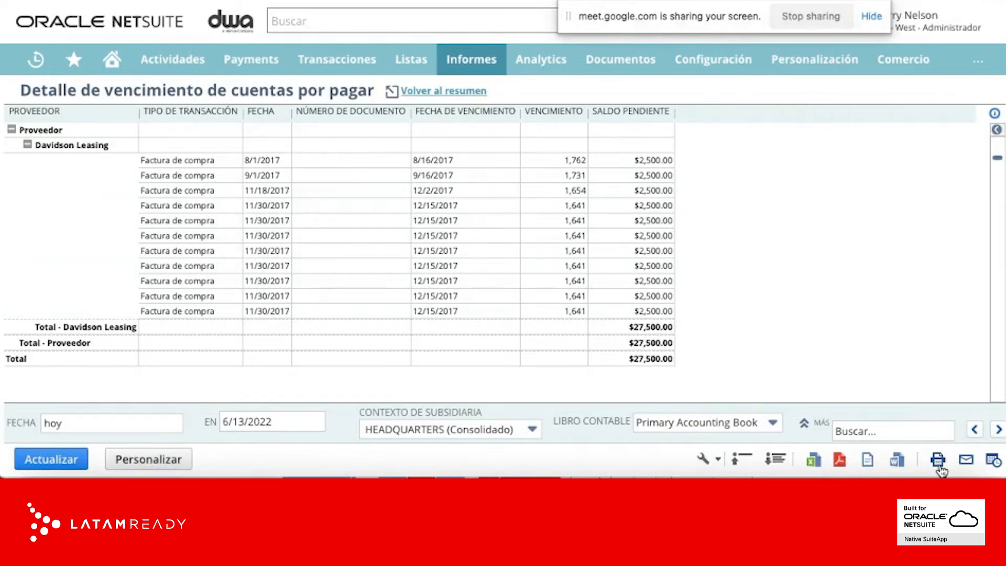
Look at the form for e-mailing the aging detail, close it, and open the Programar informe form
{"action": "left_click", "coordinate": [965, 464]}
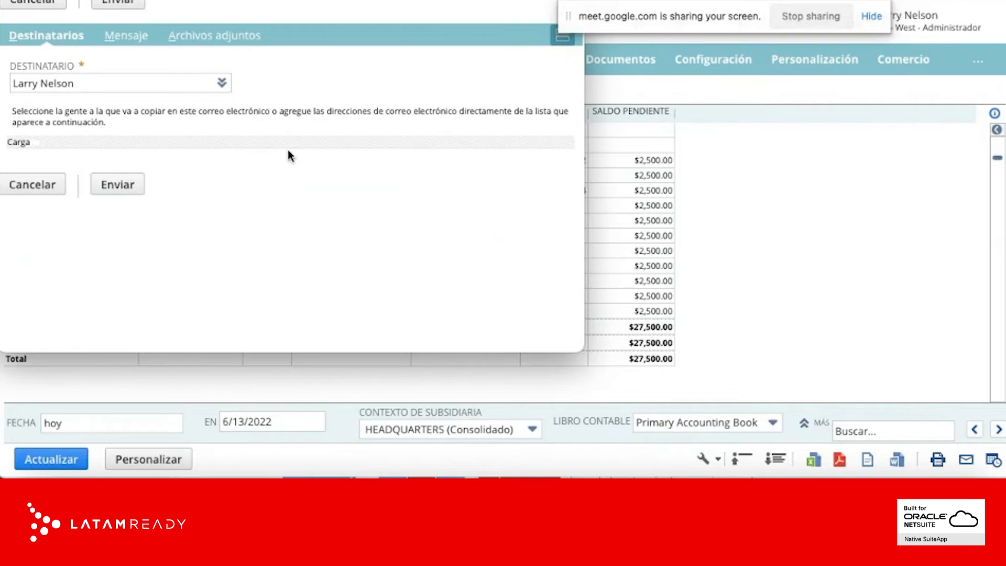
{"action": "left_click", "coordinate": [874, 292]}
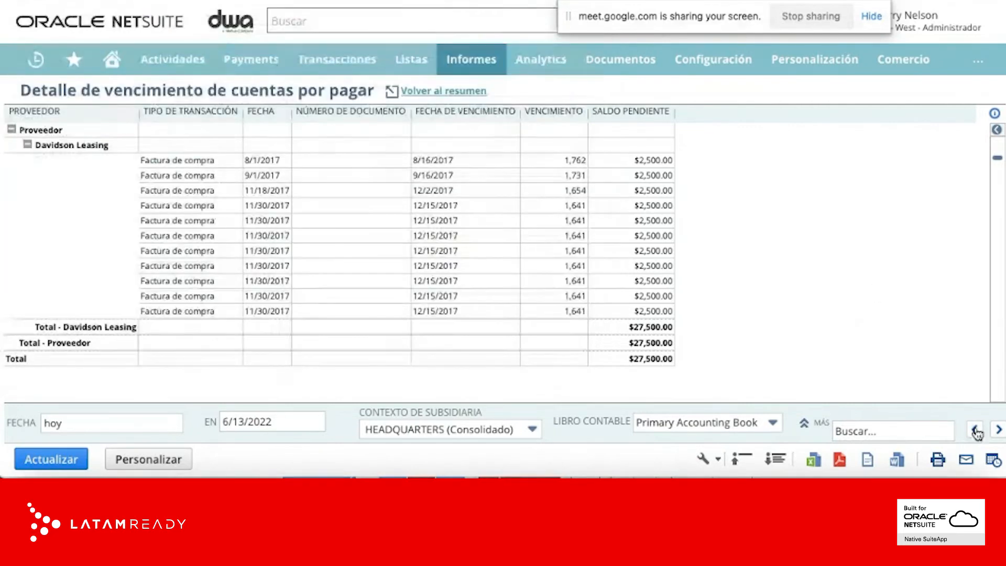
{"action": "left_click", "coordinate": [993, 461]}
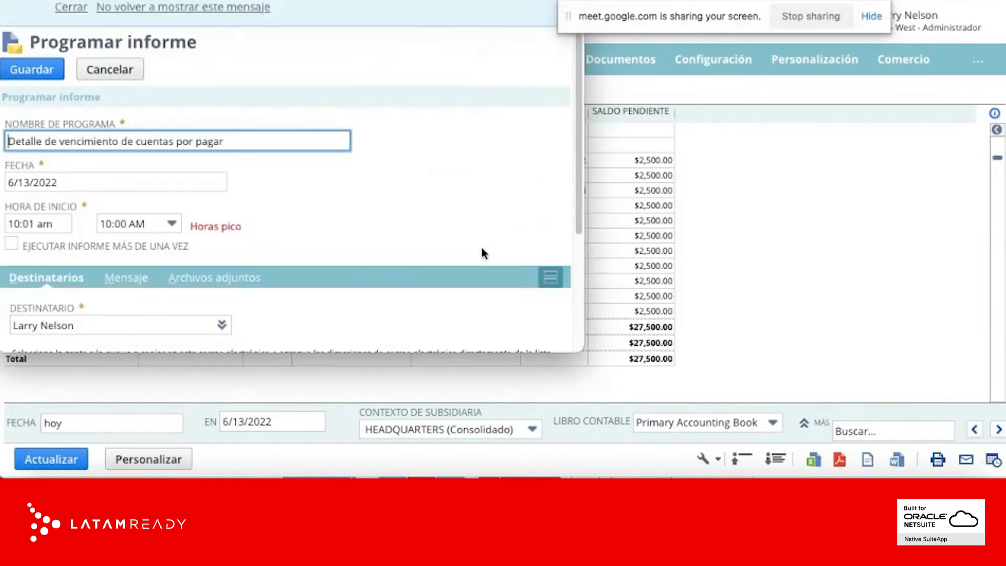
Schedule the aging detail report for mediodía, repeating weekly on lunes, miércoles and viernes
{"action": "scroll", "coordinate": [425, 238], "scroll_direction": "down", "scroll_amount": 3}
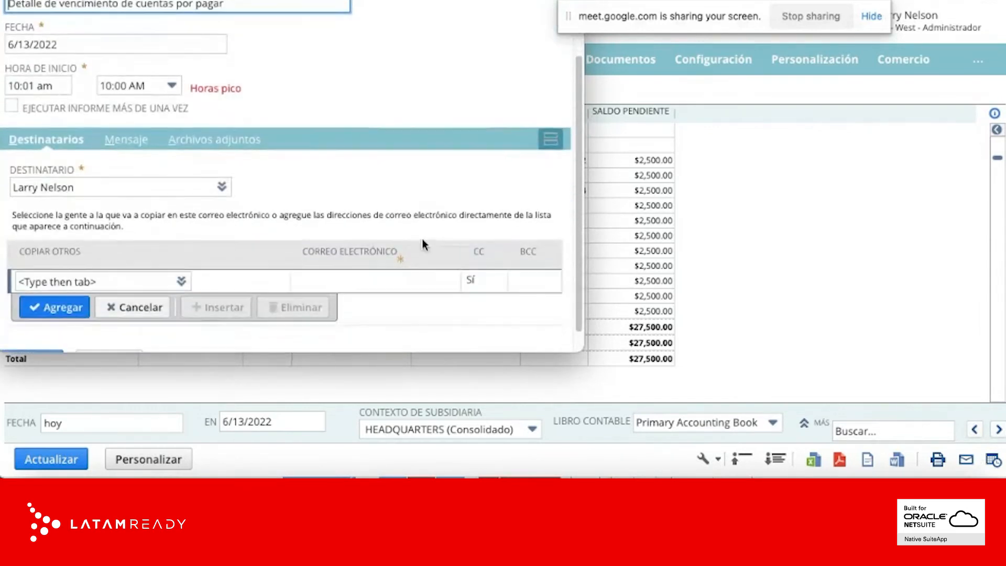
{"action": "left_click", "coordinate": [181, 86]}
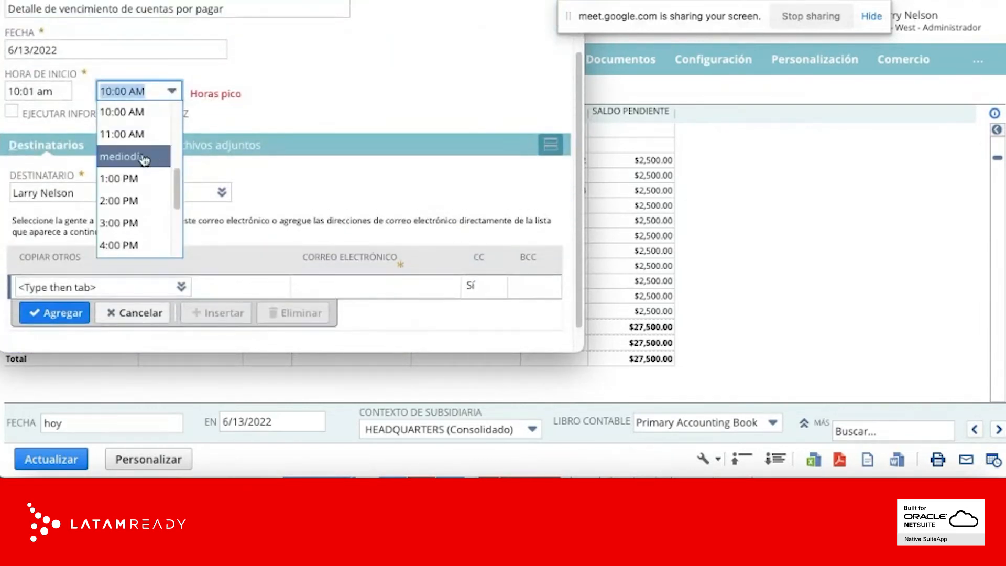
{"action": "left_click", "coordinate": [139, 156]}
{"action": "left_click", "coordinate": [11, 111]}
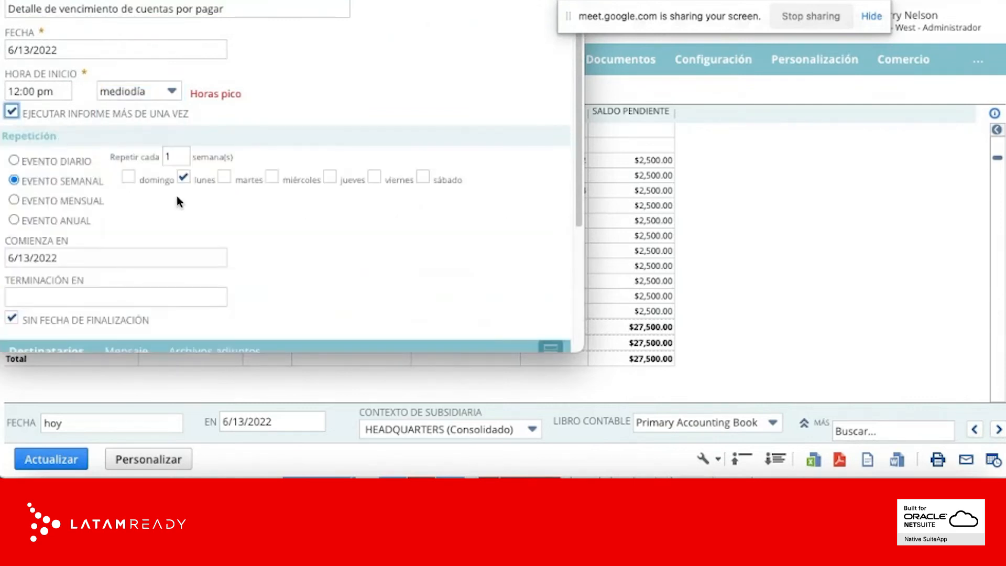
{"action": "left_click", "coordinate": [272, 178]}
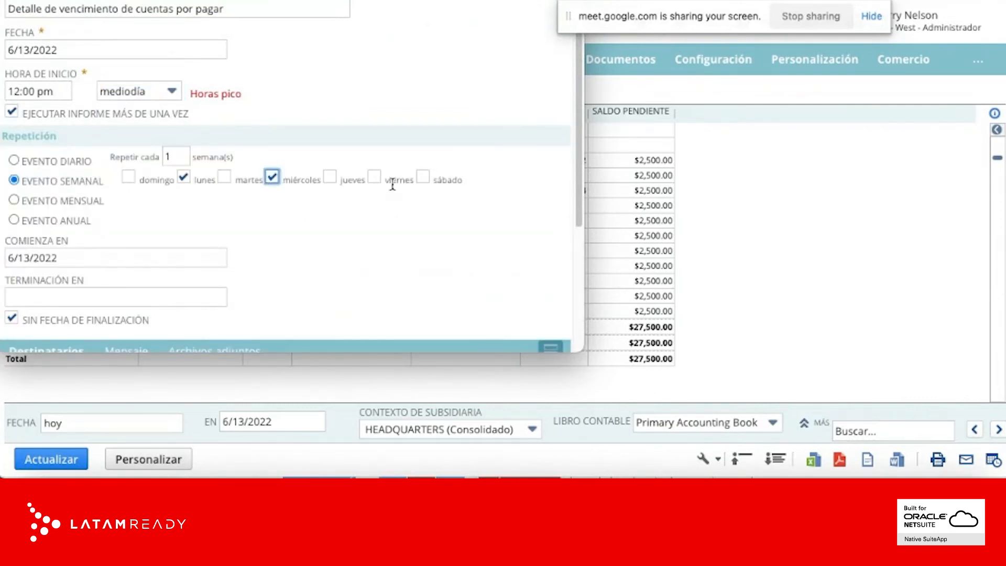
{"action": "left_click", "coordinate": [374, 177]}
Set the delivery format of the scheduled report's message to PDF
{"action": "scroll", "coordinate": [351, 225], "scroll_direction": "down", "scroll_amount": 1}
{"action": "scroll", "coordinate": [350, 221], "scroll_direction": "down", "scroll_amount": 5}
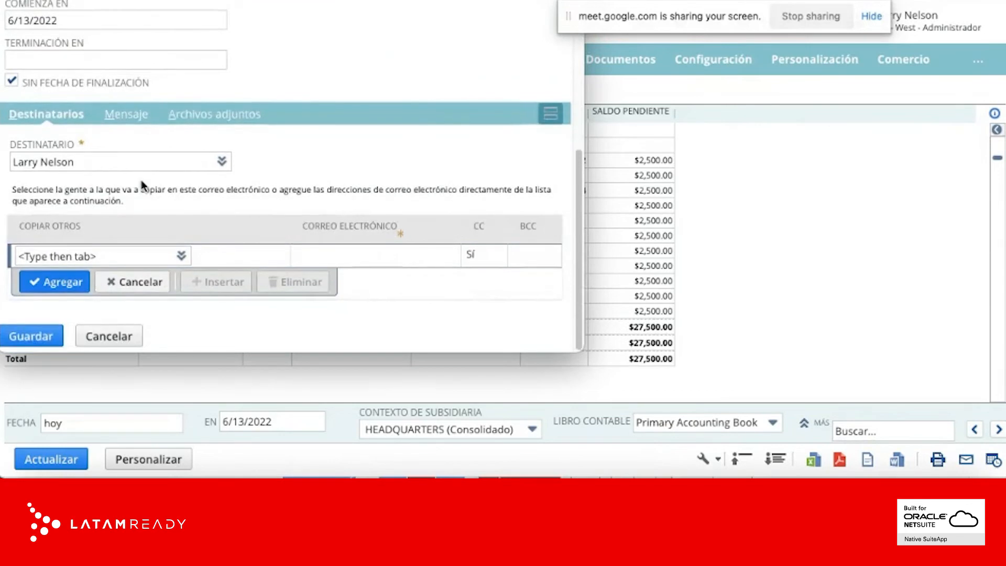
{"action": "left_click", "coordinate": [128, 115]}
{"action": "scroll", "coordinate": [200, 224], "scroll_direction": "down", "scroll_amount": 3}
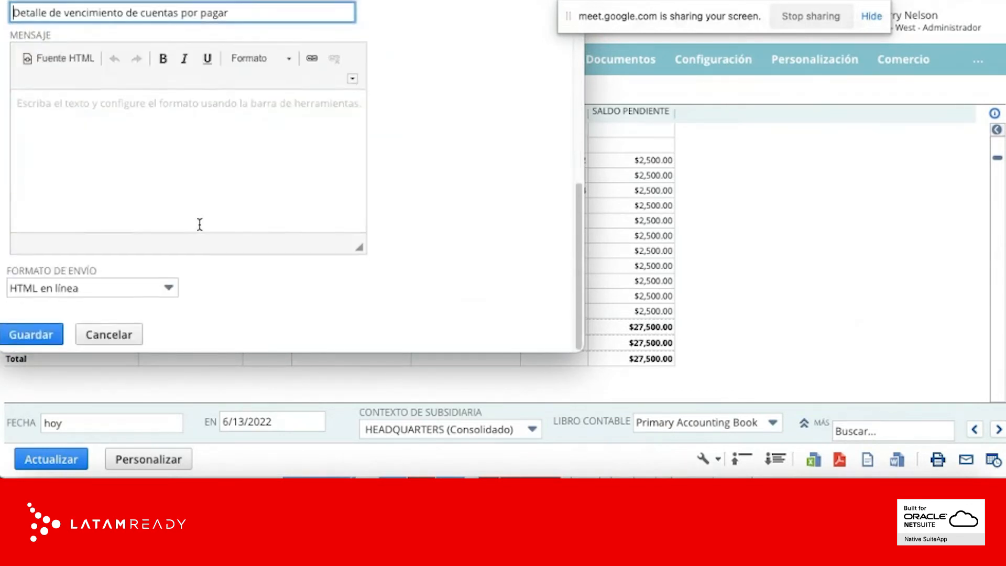
{"action": "left_click", "coordinate": [136, 296]}
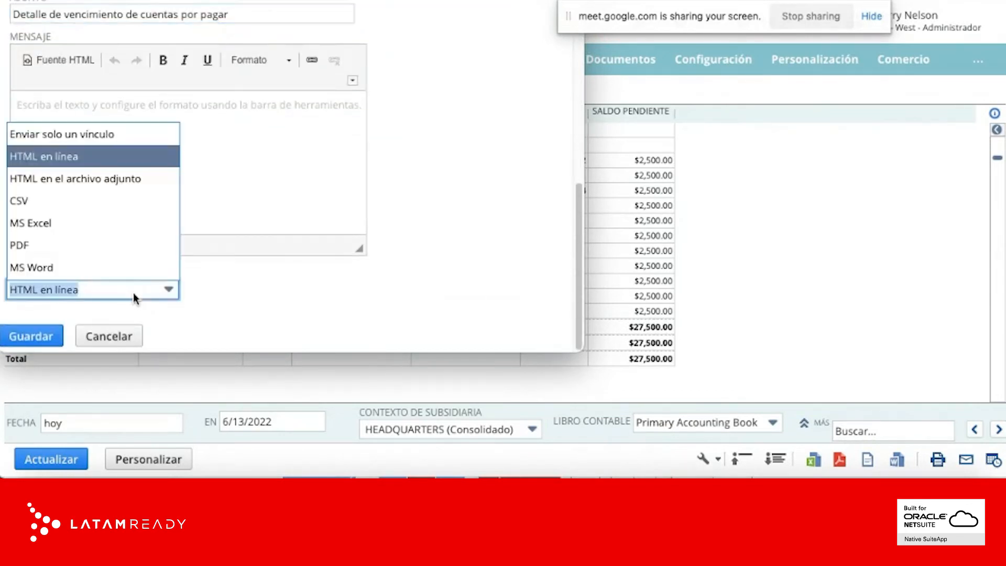
{"action": "left_click", "coordinate": [69, 254]}
Look at the attachment options of the scheduled report and close the form without saving
{"action": "scroll", "coordinate": [466, 190], "scroll_direction": "up", "scroll_amount": 4}
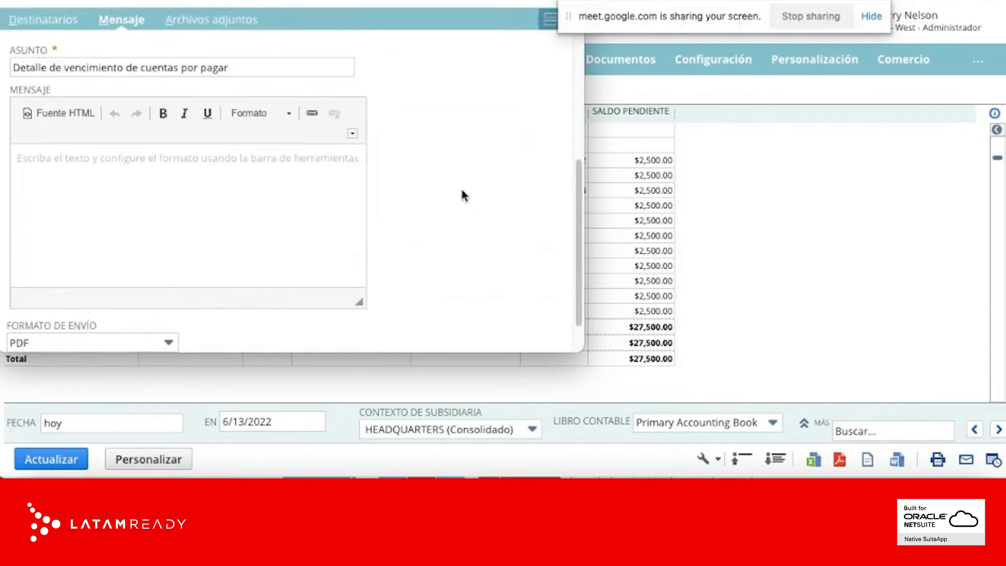
{"action": "left_click", "coordinate": [207, 182]}
{"action": "scroll", "coordinate": [242, 254], "scroll_direction": "down", "scroll_amount": 1}
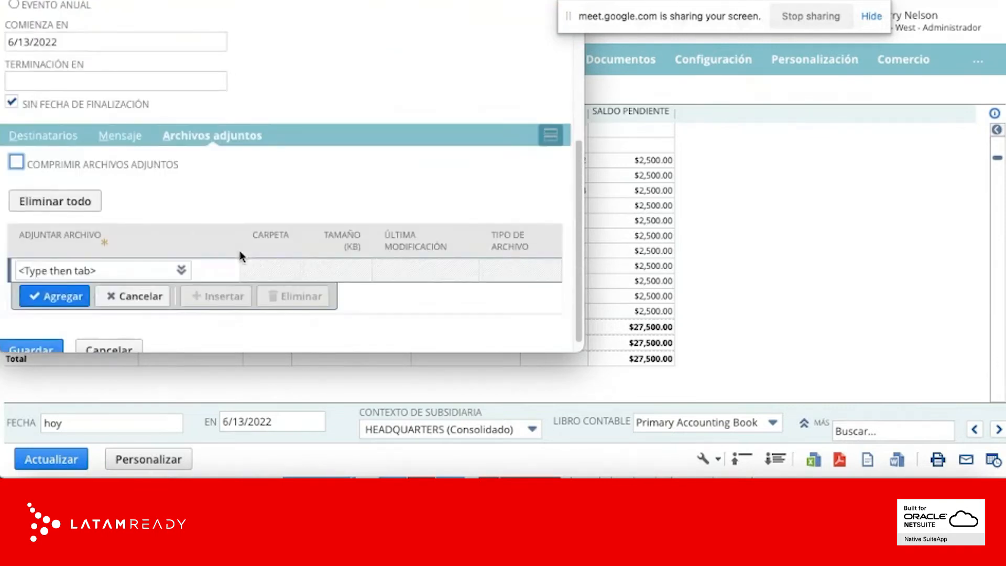
{"action": "scroll", "coordinate": [242, 256], "scroll_direction": "up", "scroll_amount": 8}
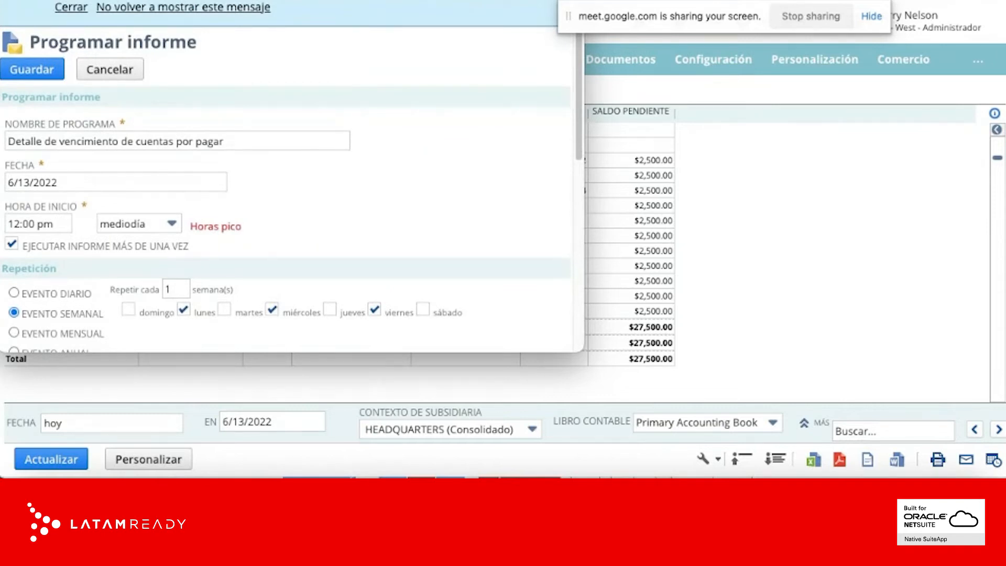
{"action": "left_click", "coordinate": [5, 1]}
{"action": "left_click", "coordinate": [539, 167]}
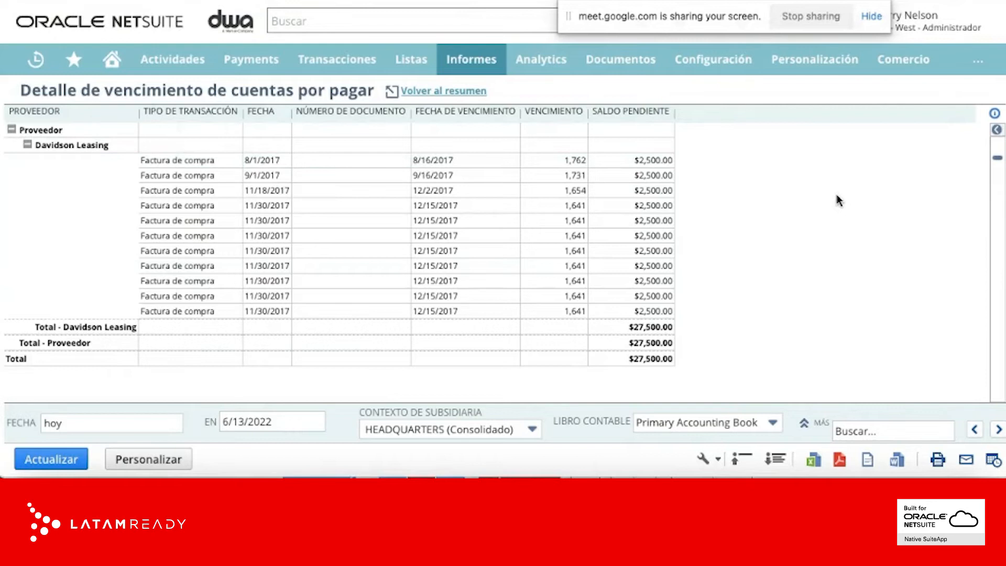
Find the Ventas (facturadas) template among the Analytics workbooks and open it
{"action": "left_click", "coordinate": [531, 67]}
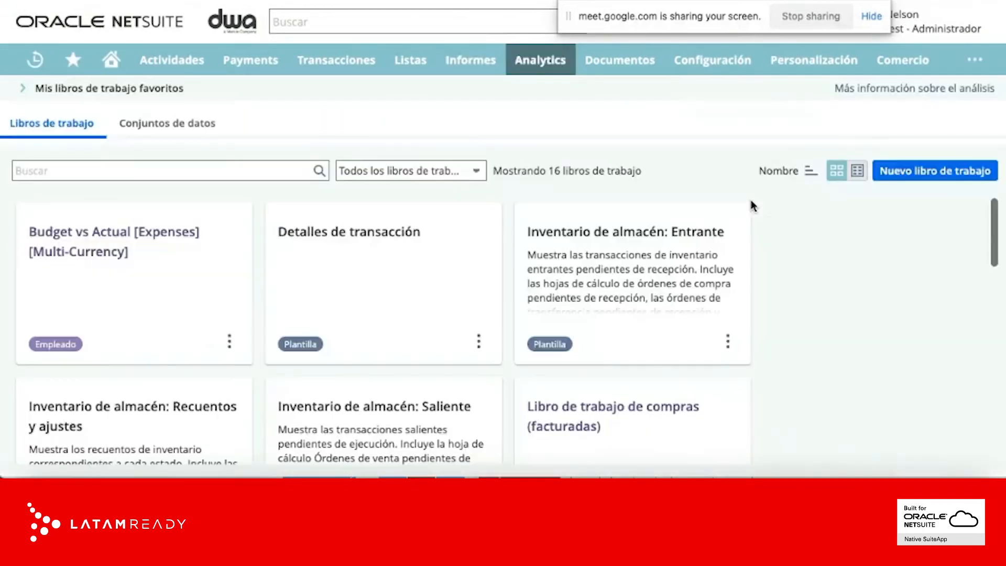
{"action": "scroll", "coordinate": [451, 285], "scroll_direction": "down", "scroll_amount": 7}
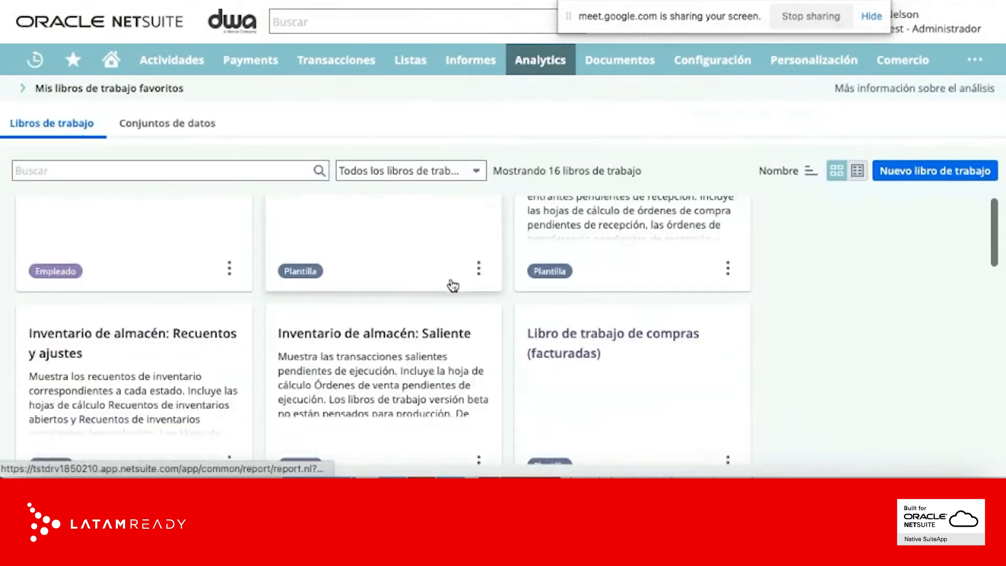
{"action": "scroll", "coordinate": [451, 285], "scroll_direction": "down", "scroll_amount": 4}
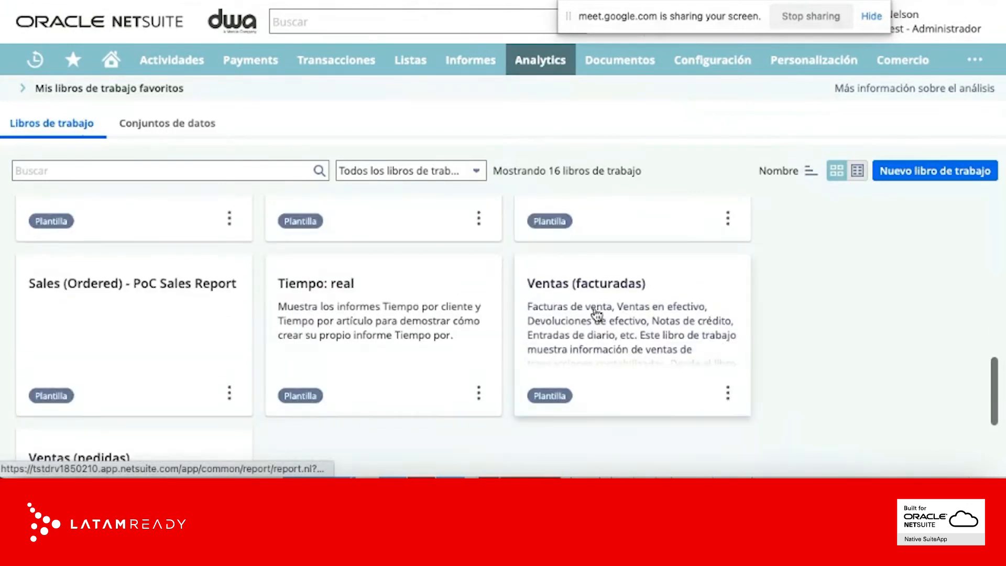
{"action": "left_click", "coordinate": [605, 309]}
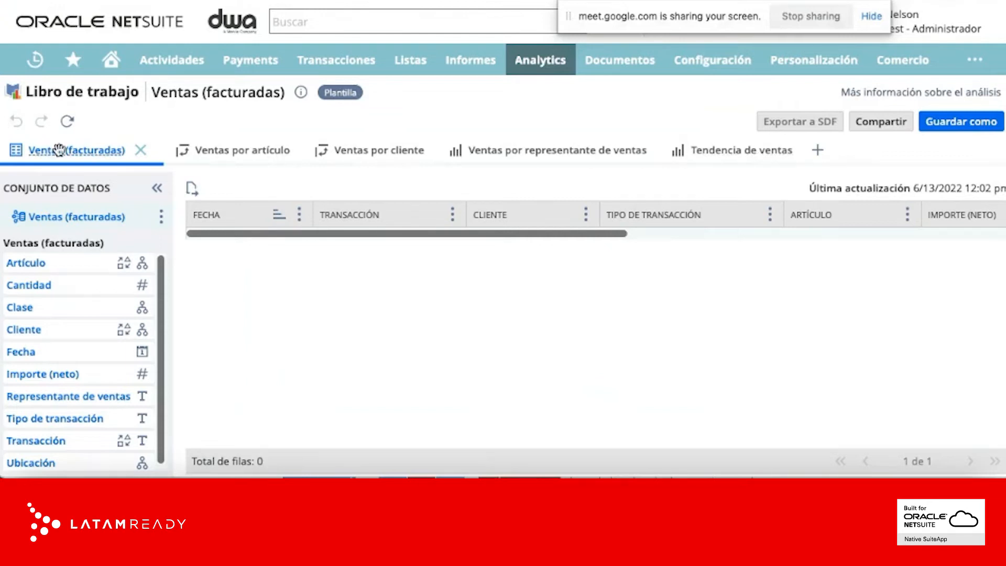
View the Ventas por artículo pivot and the Ventas por representante de ventas chart, then add a new visualization sheet
{"action": "left_click", "coordinate": [216, 151]}
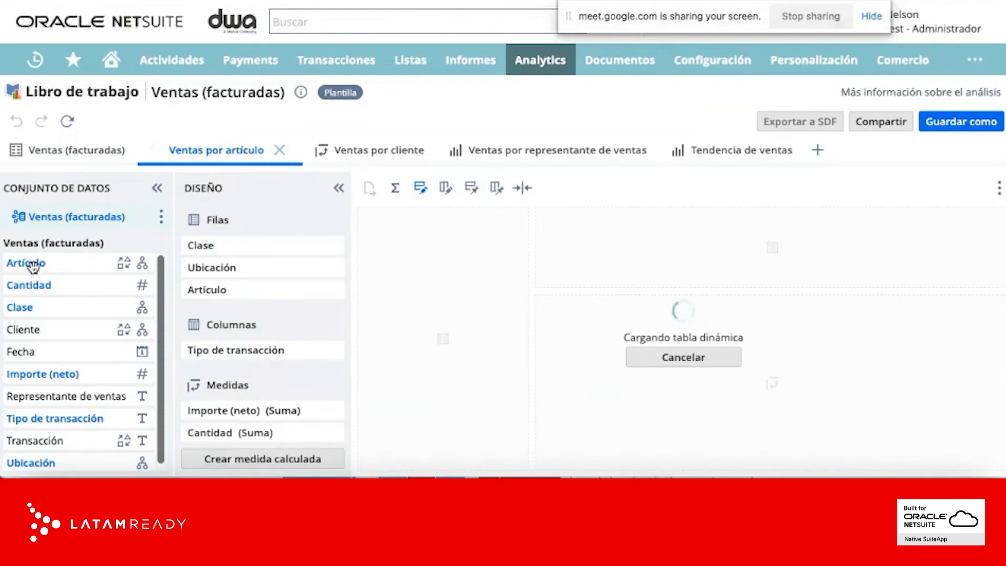
{"action": "scroll", "coordinate": [45, 399], "scroll_direction": "down", "scroll_amount": 1}
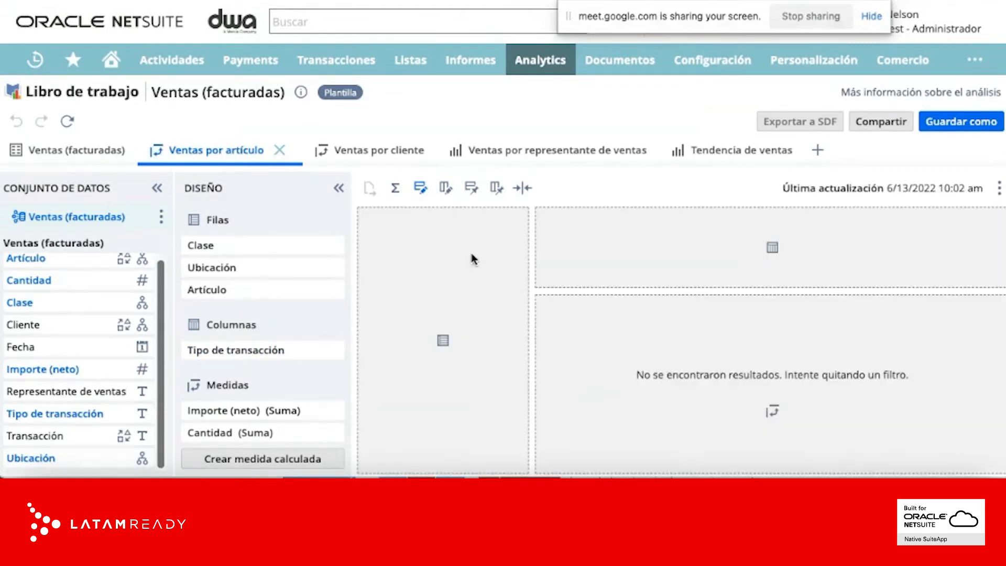
{"action": "left_click", "coordinate": [501, 149]}
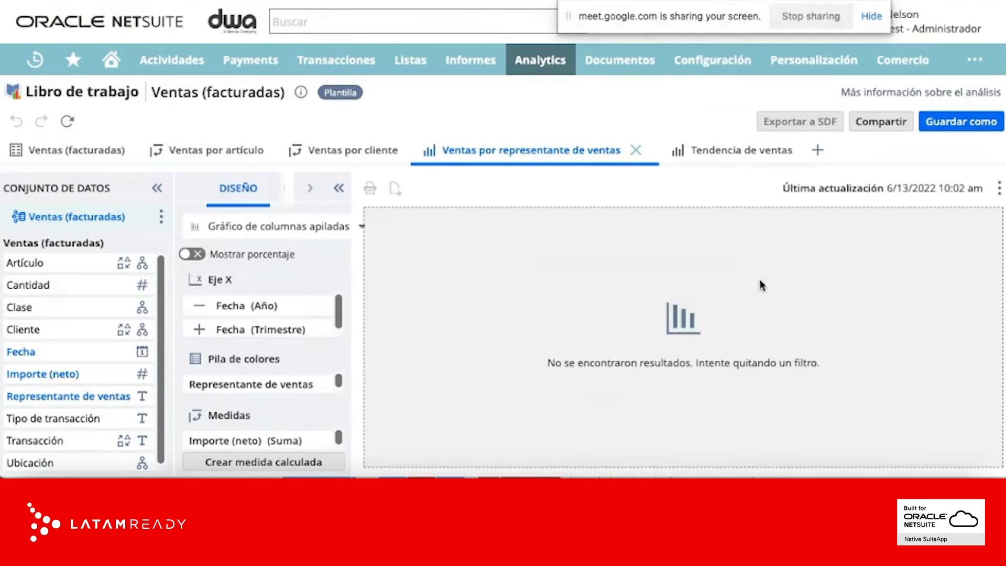
{"action": "left_click", "coordinate": [818, 150]}
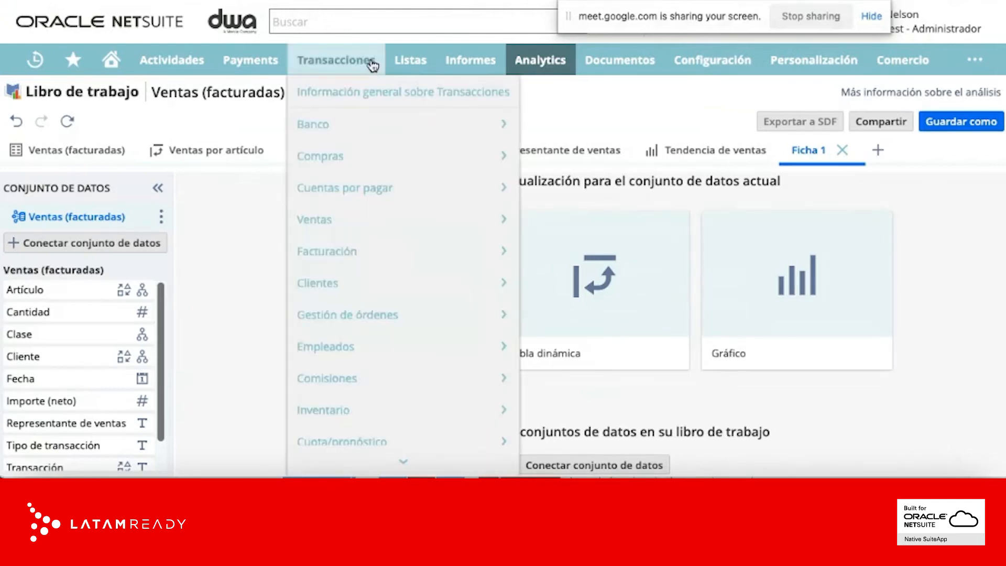
Leave the workbook and open the saved search My Leads From Today for editing
{"action": "mouse_move", "coordinate": [467, 62]}
{"action": "mouse_move", "coordinate": [525, 338]}
{"action": "mouse_move", "coordinate": [534, 316]}
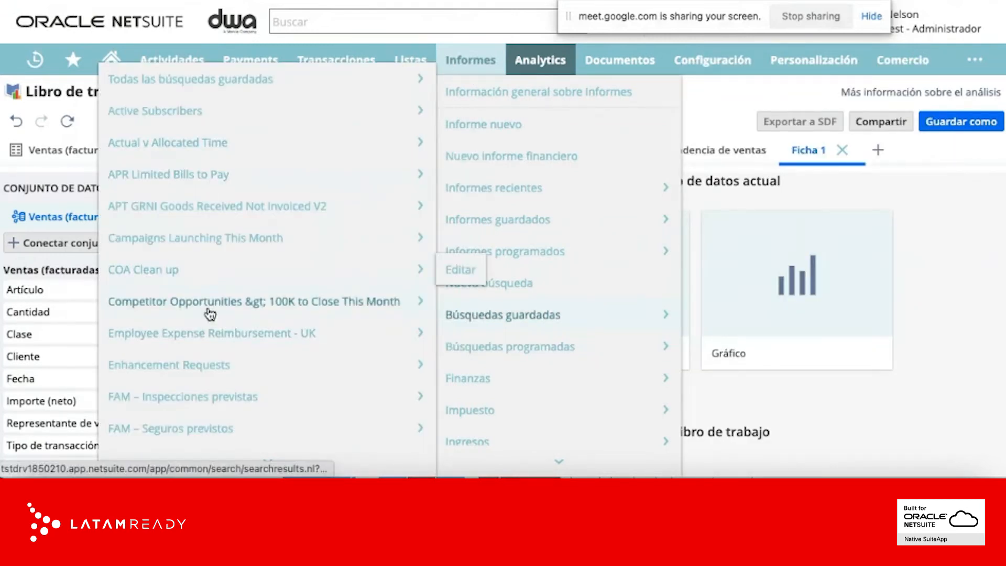
{"action": "scroll", "coordinate": [208, 313], "scroll_direction": "down", "scroll_amount": 5}
{"action": "scroll", "coordinate": [208, 313], "scroll_direction": "down", "scroll_amount": 9}
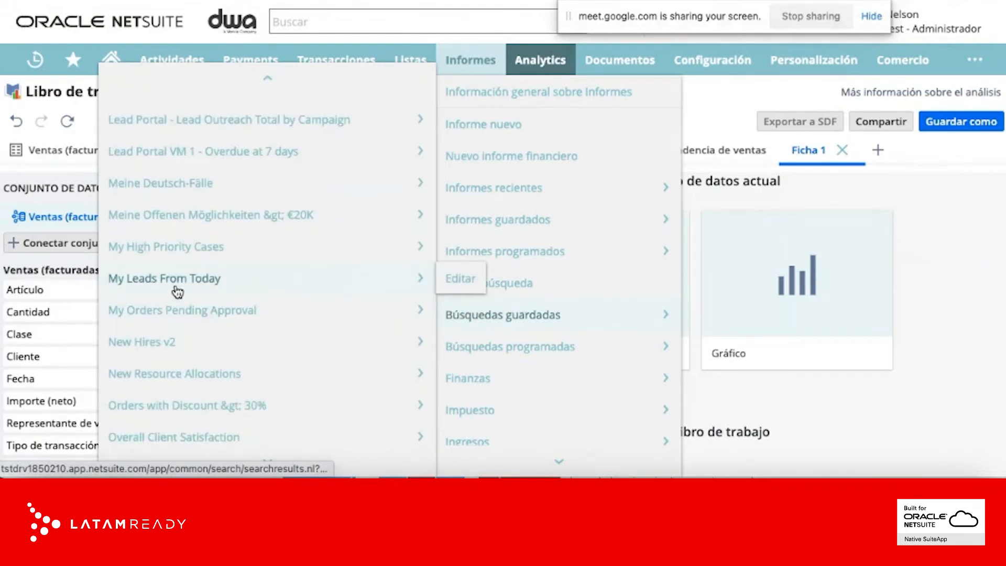
{"action": "left_click", "coordinate": [177, 292]}
{"action": "left_click", "coordinate": [550, 150]}
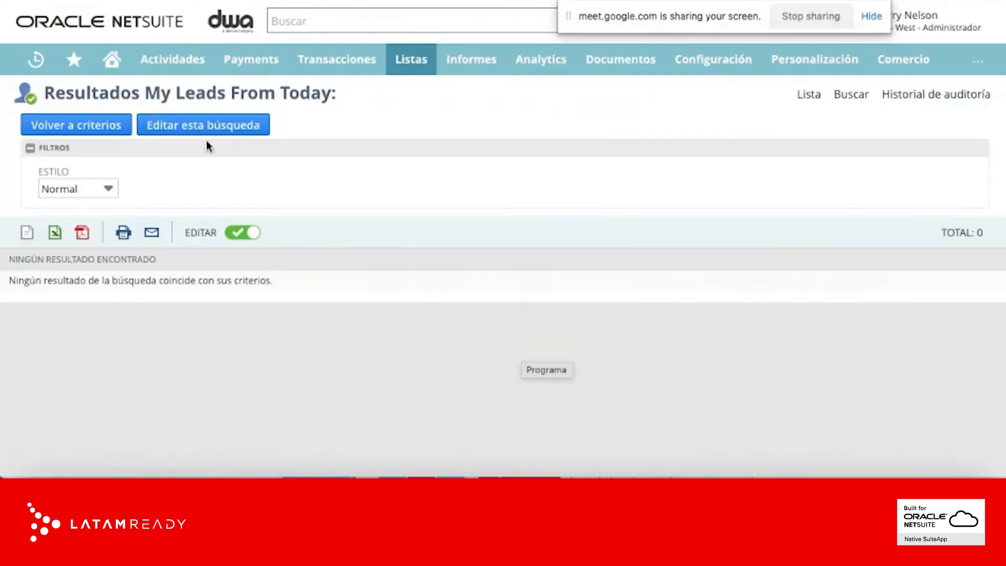
{"action": "left_click", "coordinate": [207, 131]}
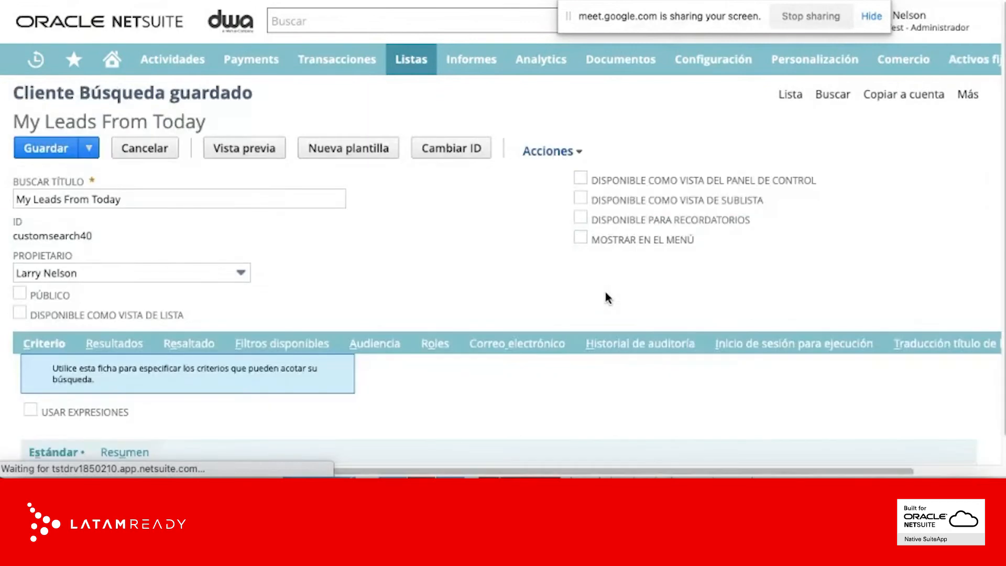
Examine the criteria, result columns and e-mail options of the My Leads From Today search
{"action": "scroll", "coordinate": [411, 291], "scroll_direction": "down", "scroll_amount": 2}
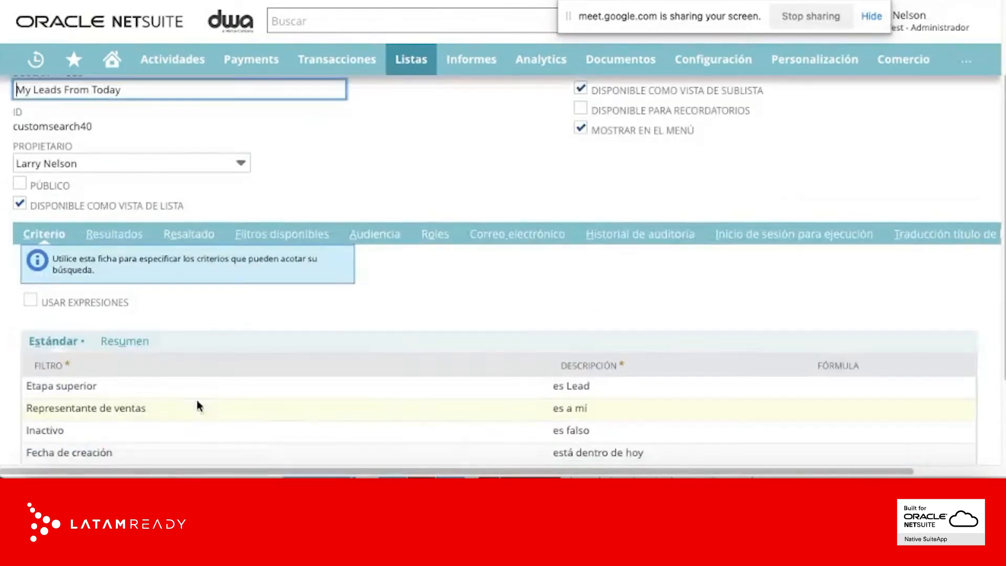
{"action": "left_click", "coordinate": [114, 234]}
{"action": "scroll", "coordinate": [162, 332], "scroll_direction": "down", "scroll_amount": 5}
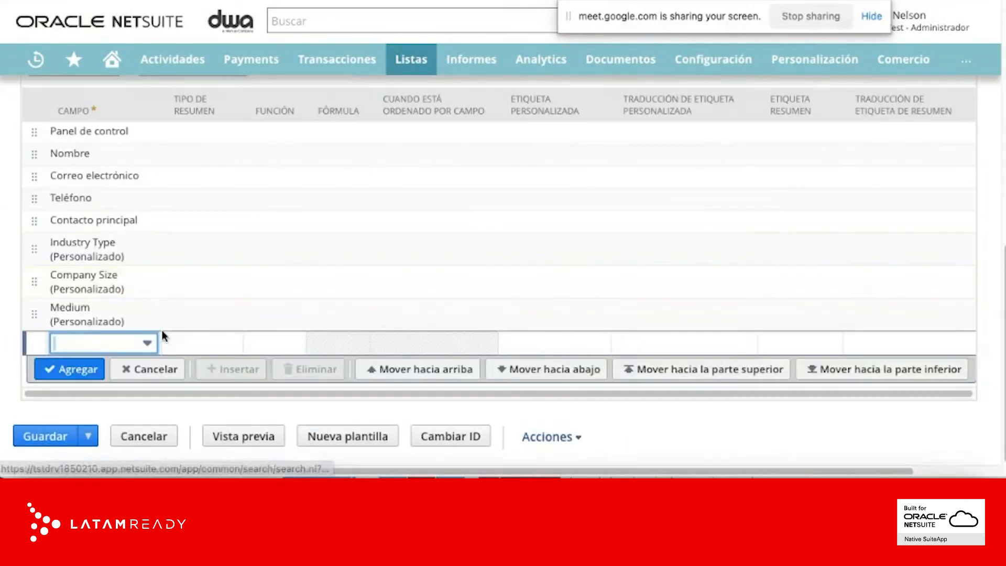
{"action": "scroll", "coordinate": [119, 317], "scroll_direction": "up", "scroll_amount": 2}
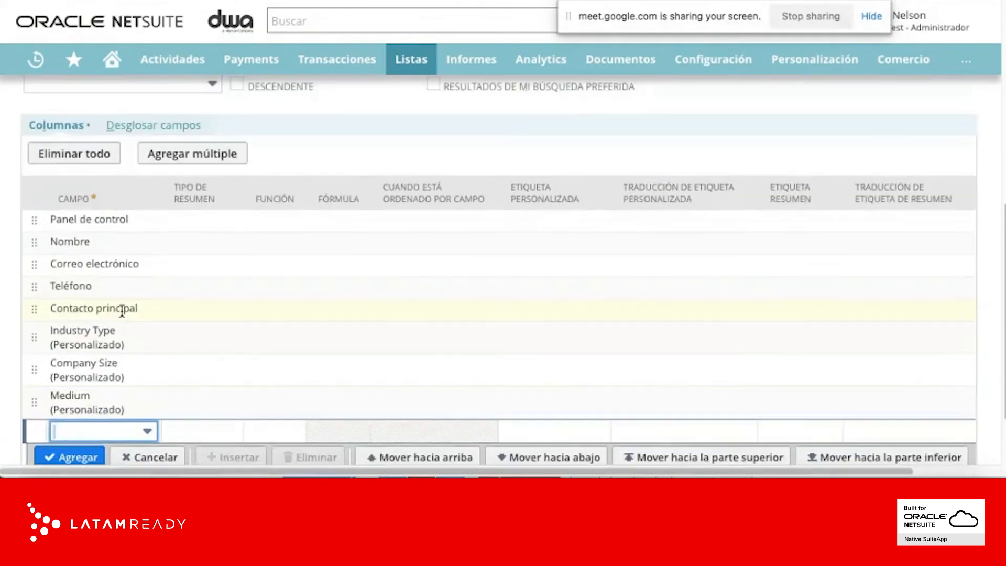
{"action": "scroll", "coordinate": [370, 338], "scroll_direction": "up", "scroll_amount": 5}
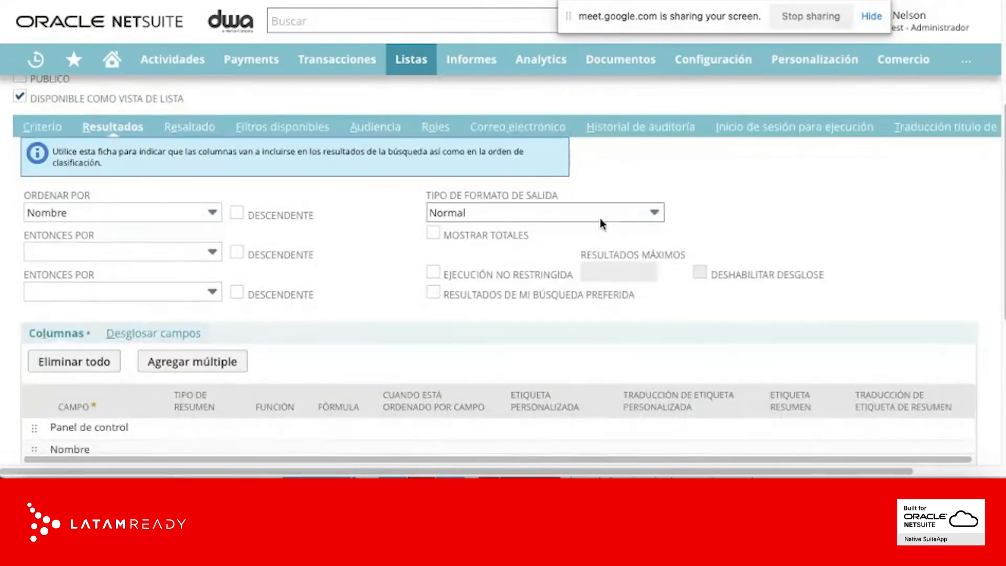
{"action": "left_click", "coordinate": [525, 133]}
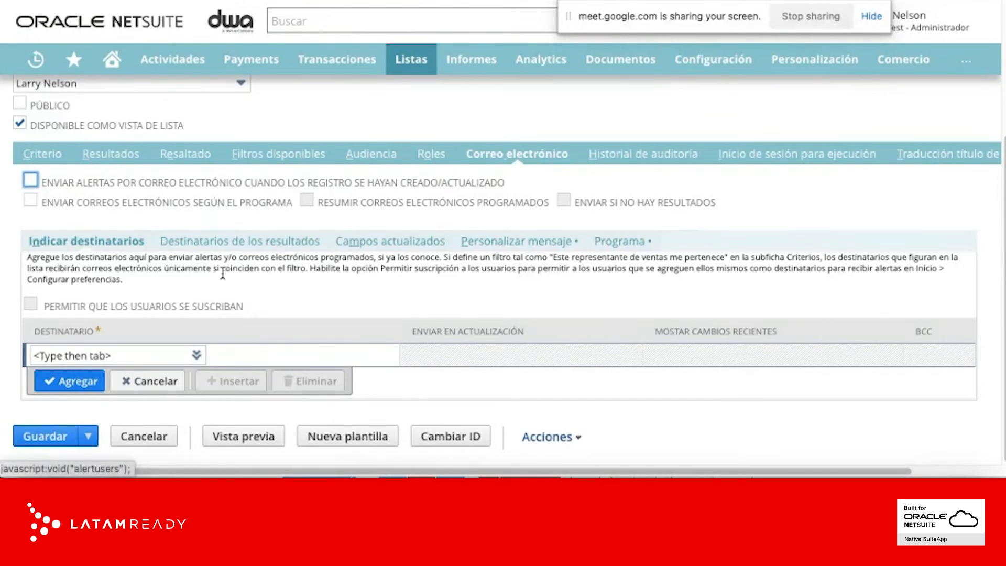
{"action": "scroll", "coordinate": [234, 282], "scroll_direction": "up", "scroll_amount": 5}
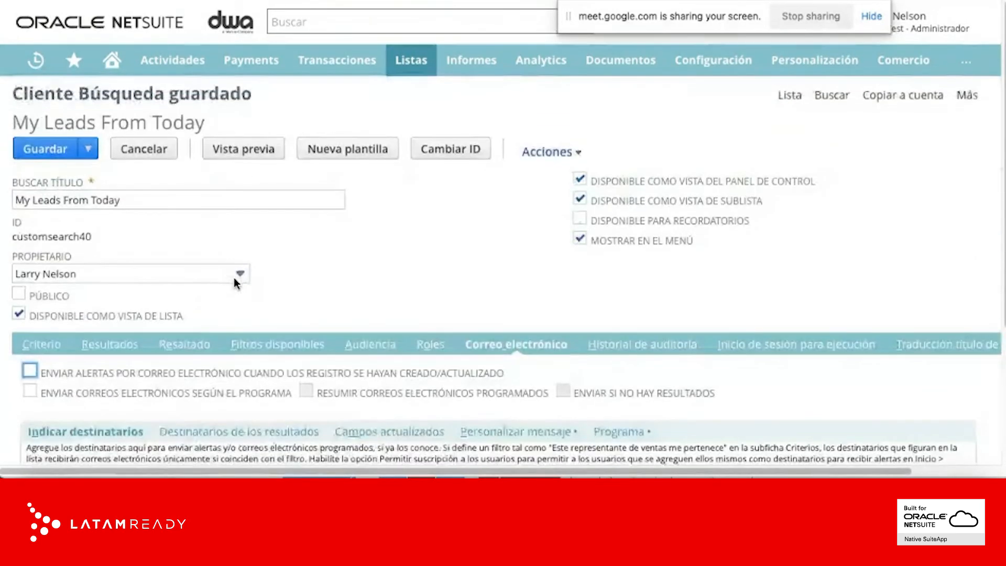
{"action": "scroll", "coordinate": [234, 283], "scroll_direction": "down", "scroll_amount": 4}
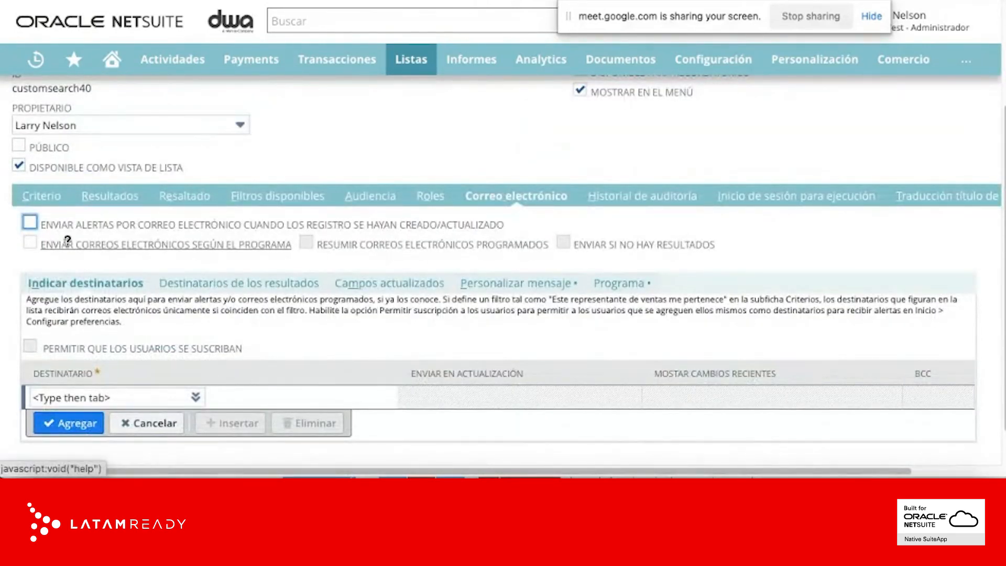
Try e-mail alerts for created or updated records, look at the recipient and message fields, and turn the alerts off
{"action": "left_click", "coordinate": [134, 225]}
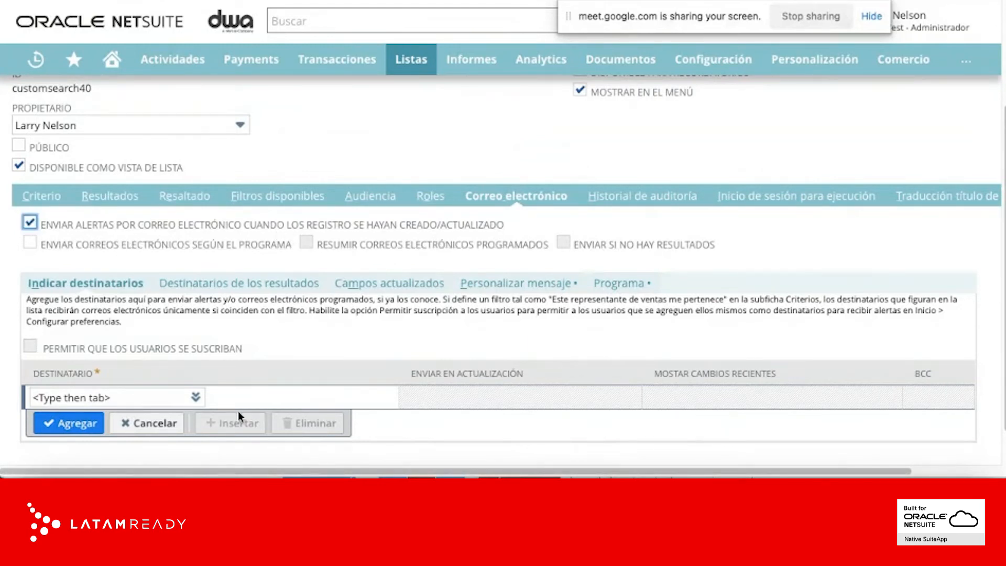
{"action": "left_click", "coordinate": [164, 397]}
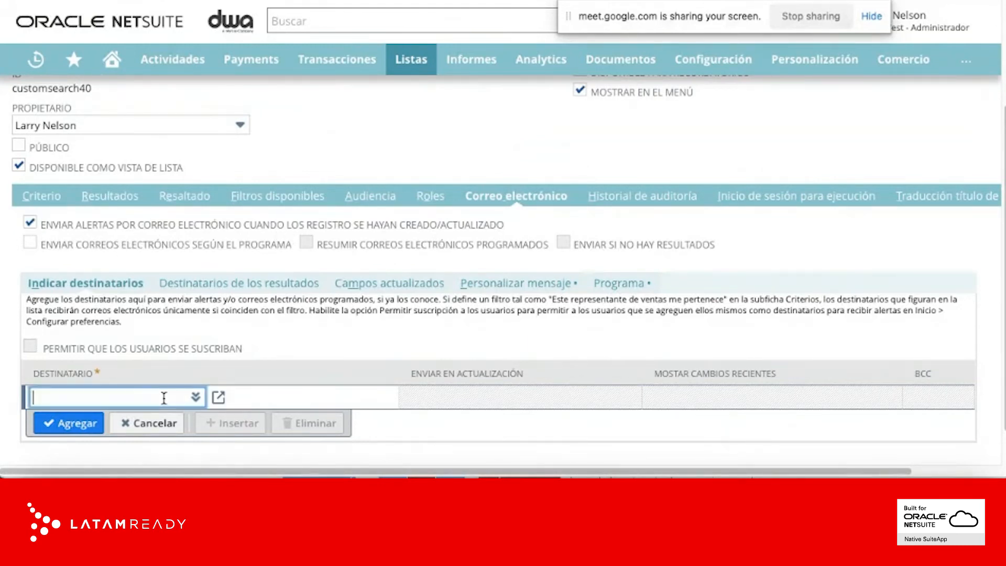
{"action": "left_click", "coordinate": [521, 285]}
{"action": "scroll", "coordinate": [325, 356], "scroll_direction": "down", "scroll_amount": 3}
{"action": "scroll", "coordinate": [327, 359], "scroll_direction": "up", "scroll_amount": 1}
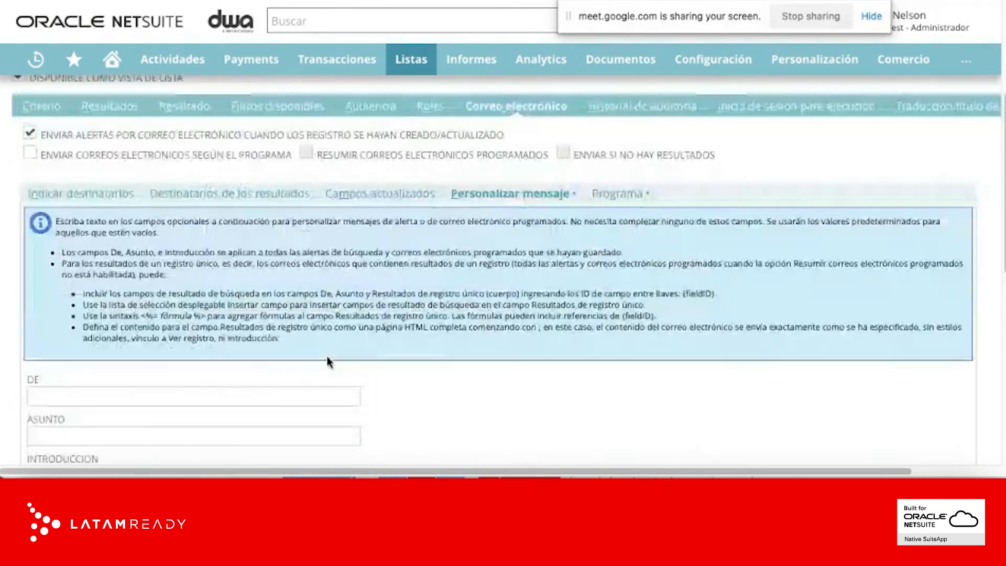
{"action": "scroll", "coordinate": [327, 361], "scroll_direction": "up", "scroll_amount": 5}
{"action": "left_click", "coordinate": [30, 342]}
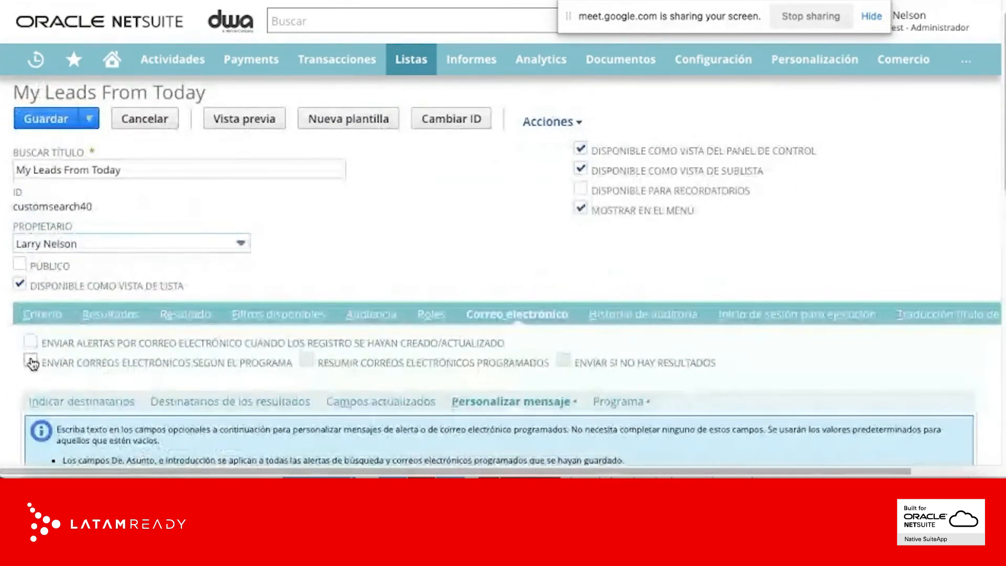
Turn on scheduled e-mails for the My Leads From Today search and set their schedule to a weekly event
{"action": "left_click", "coordinate": [31, 361]}
{"action": "scroll", "coordinate": [280, 382], "scroll_direction": "down", "scroll_amount": 6}
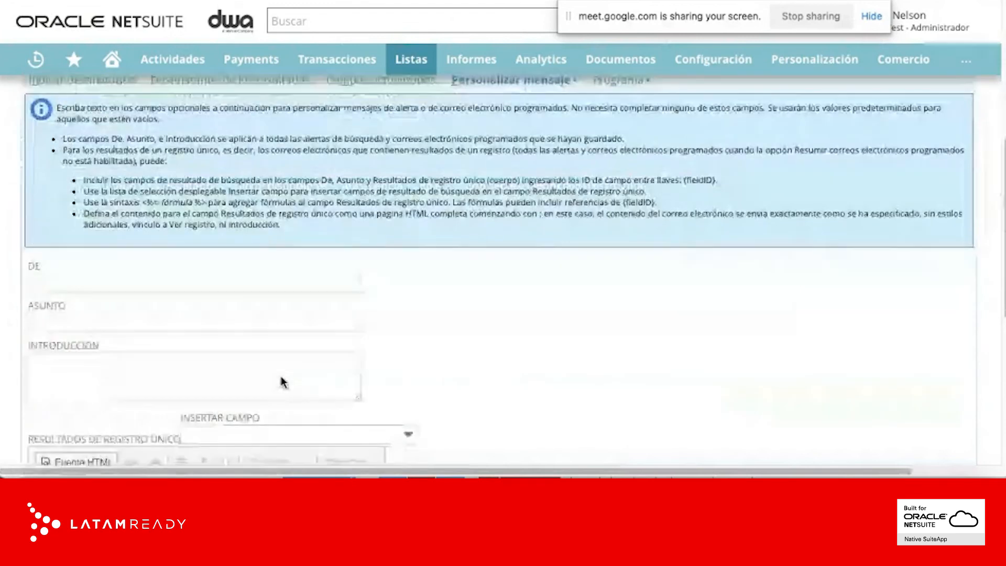
{"action": "scroll", "coordinate": [281, 379], "scroll_direction": "up", "scroll_amount": 2}
{"action": "left_click", "coordinate": [621, 160]}
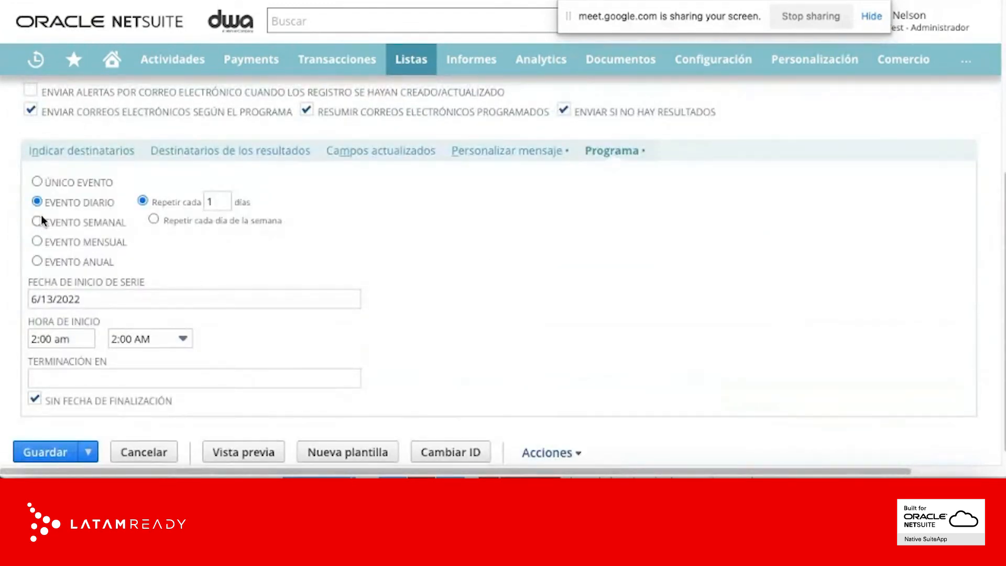
{"action": "scroll", "coordinate": [34, 219], "scroll_direction": "right", "scroll_amount": 1}
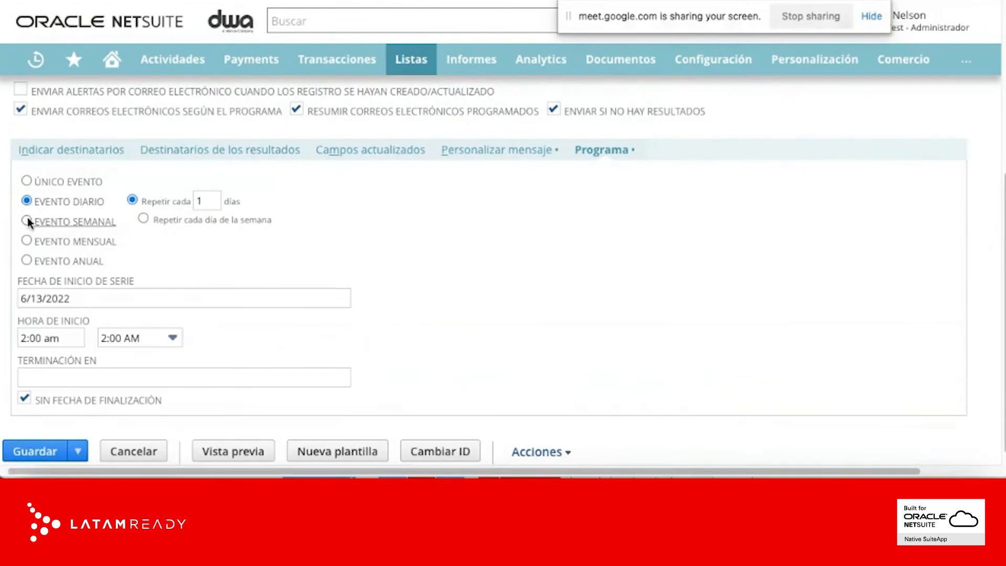
{"action": "left_click", "coordinate": [28, 219]}
{"action": "left_click", "coordinate": [389, 233]}
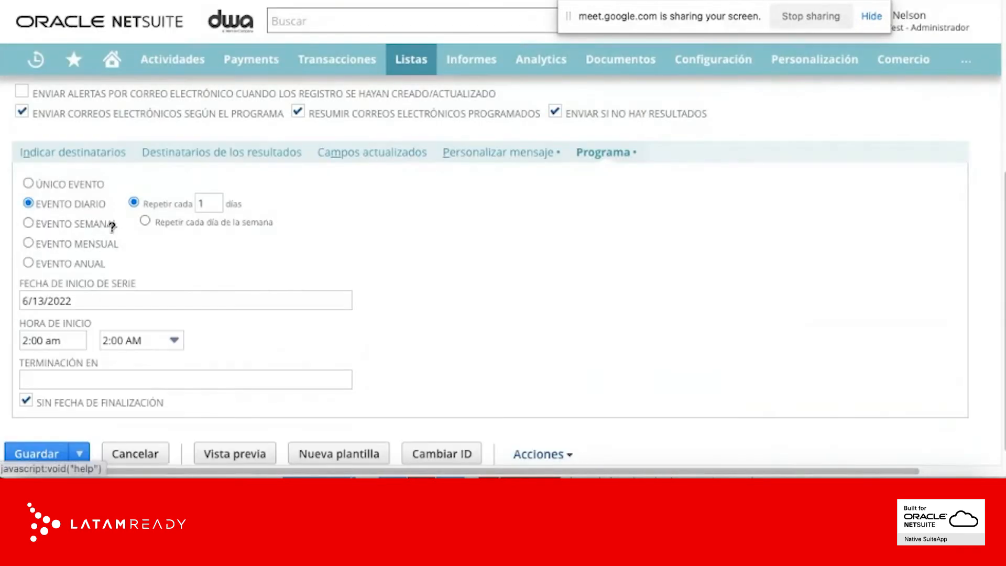
{"action": "left_click", "coordinate": [29, 222]}
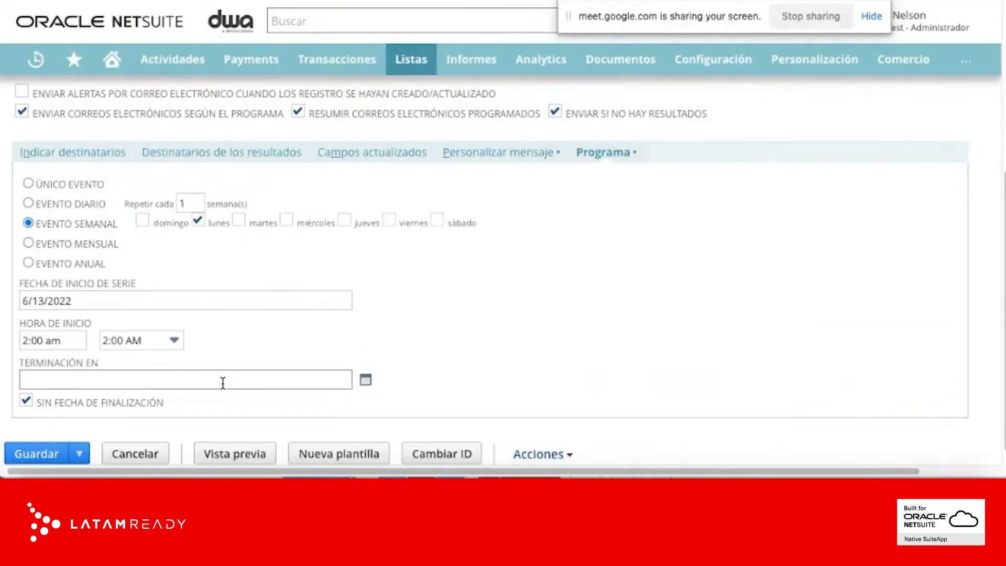
{"action": "scroll", "coordinate": [156, 340], "scroll_direction": "up", "scroll_amount": 5}
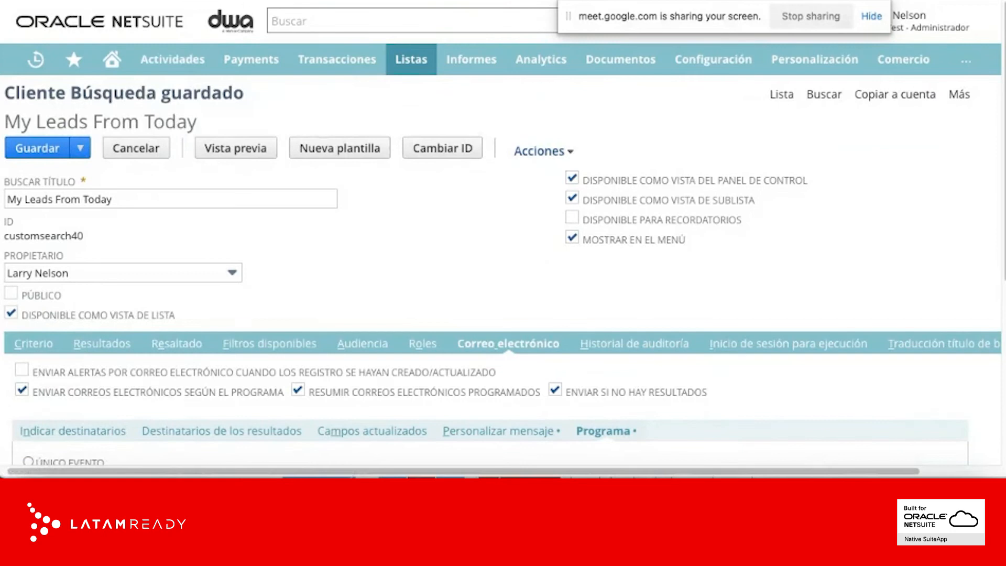
Return to the home dashboard and review the reminders alongside the Subsidiary Navigator and key performance indicators
{"action": "left_click", "coordinate": [112, 60]}
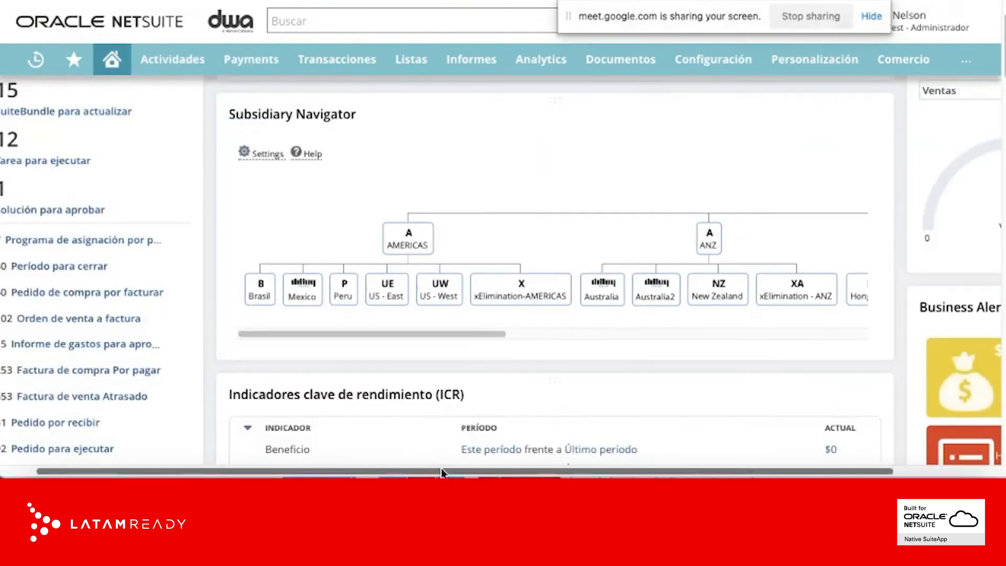
{"action": "scroll", "coordinate": [442, 473], "scroll_direction": "left", "scroll_amount": 2}
{"action": "scroll", "coordinate": [199, 314], "scroll_direction": "up", "scroll_amount": 3}
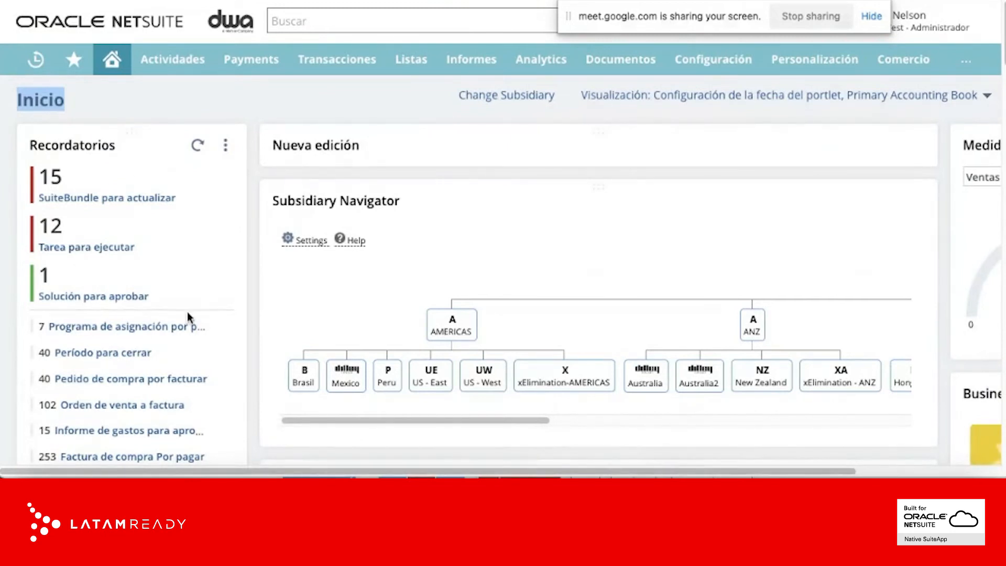
{"action": "scroll", "coordinate": [184, 343], "scroll_direction": "down", "scroll_amount": 3}
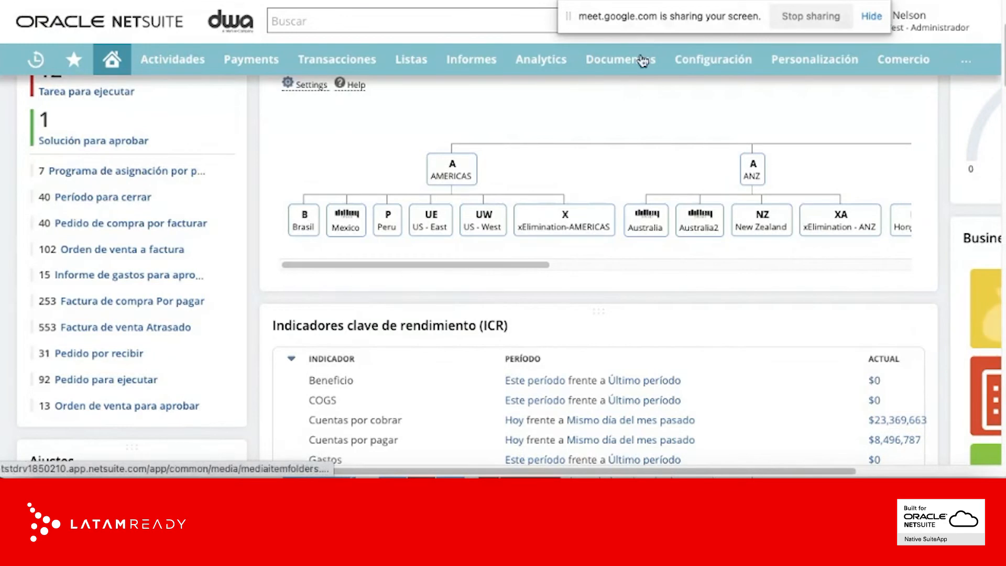
{"action": "mouse_move", "coordinate": [952, 50]}
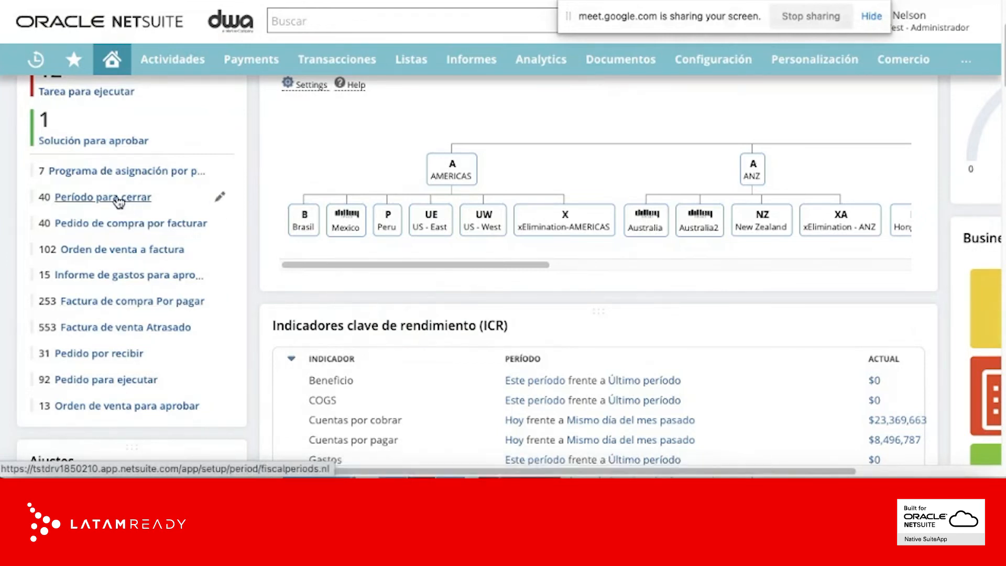
{"action": "scroll", "coordinate": [100, 203], "scroll_direction": "up", "scroll_amount": 1}
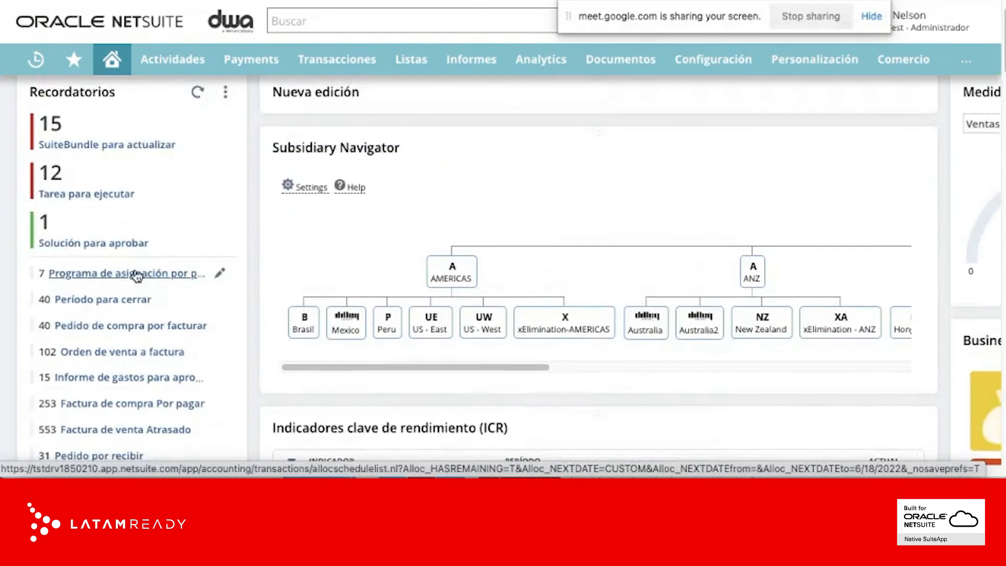
{"action": "scroll", "coordinate": [140, 320], "scroll_direction": "down", "scroll_amount": 2}
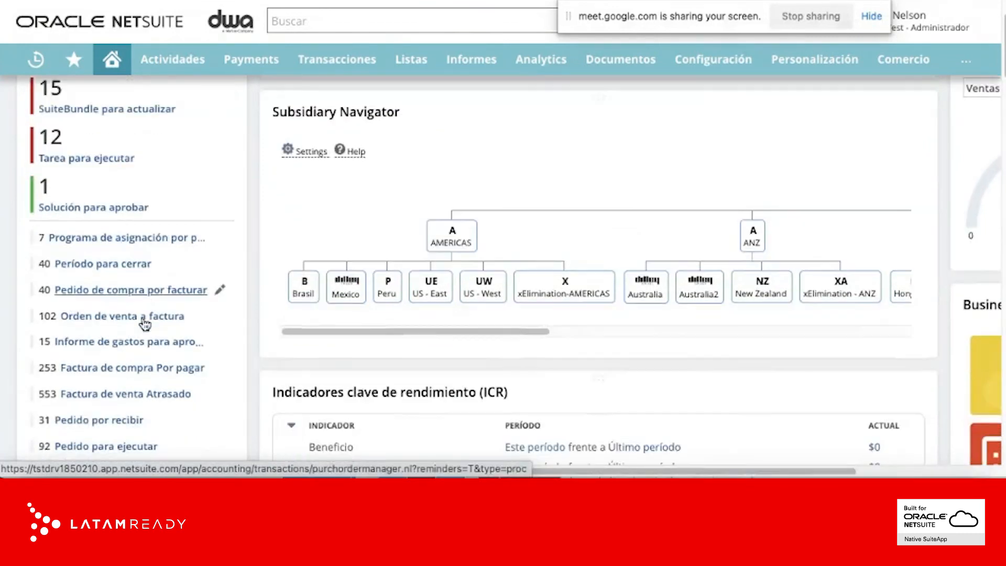
Open the Pedido de compra por facturar reminder in a new browser tab and select the first listed purchase order
{"action": "right_click", "coordinate": [149, 286]}
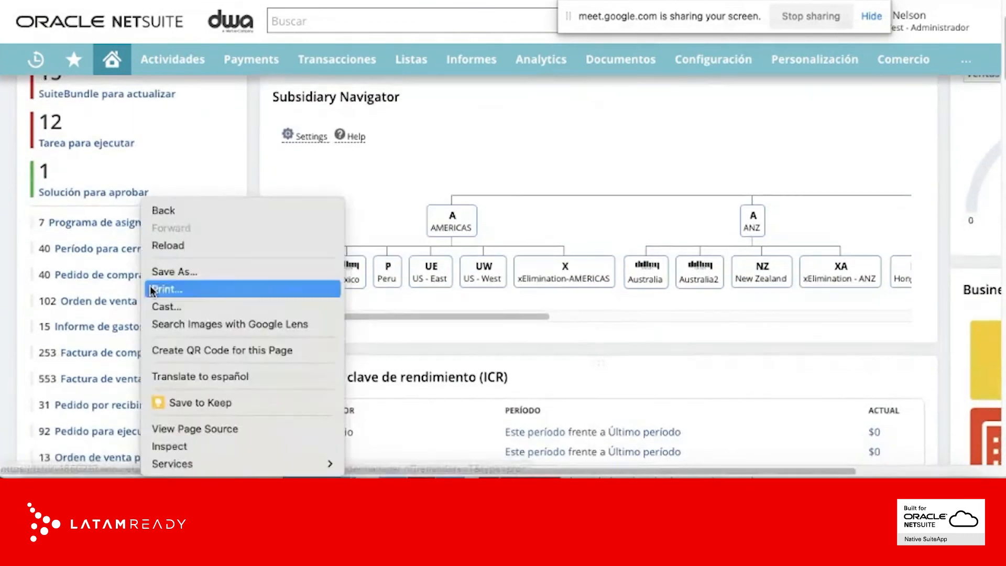
{"action": "right_click", "coordinate": [102, 272]}
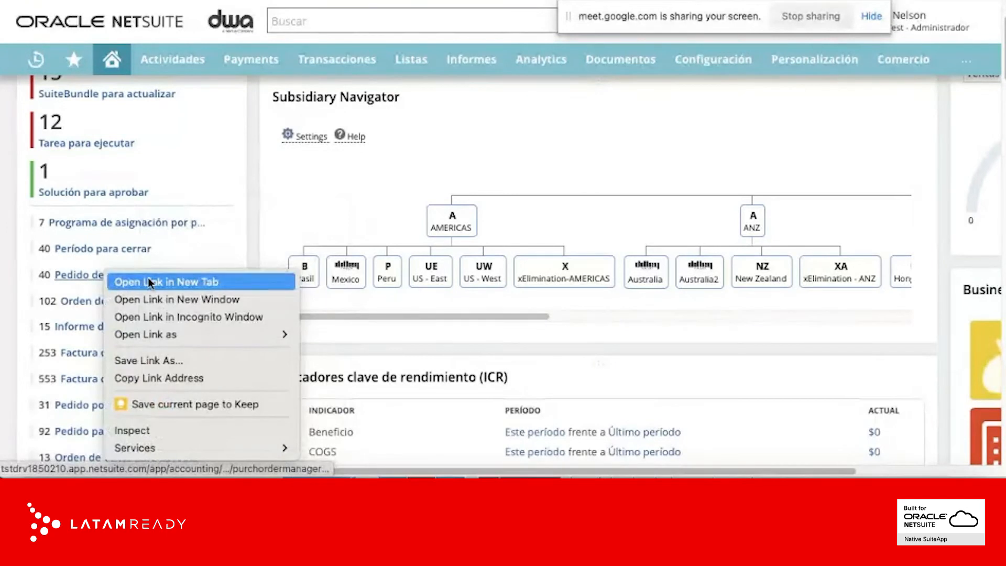
{"action": "left_click", "coordinate": [148, 282]}
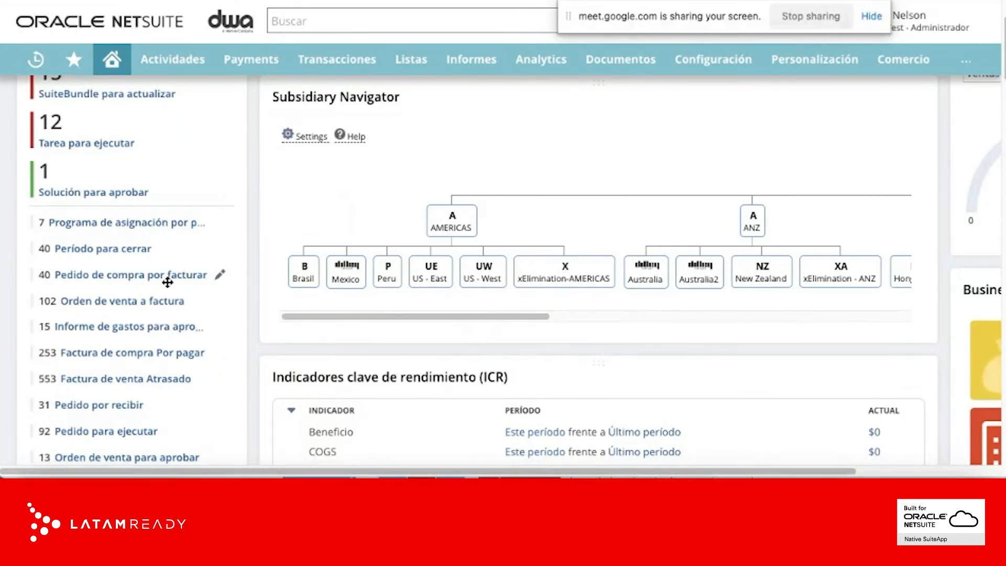
{"action": "key", "text": "ctrl+Tab"}
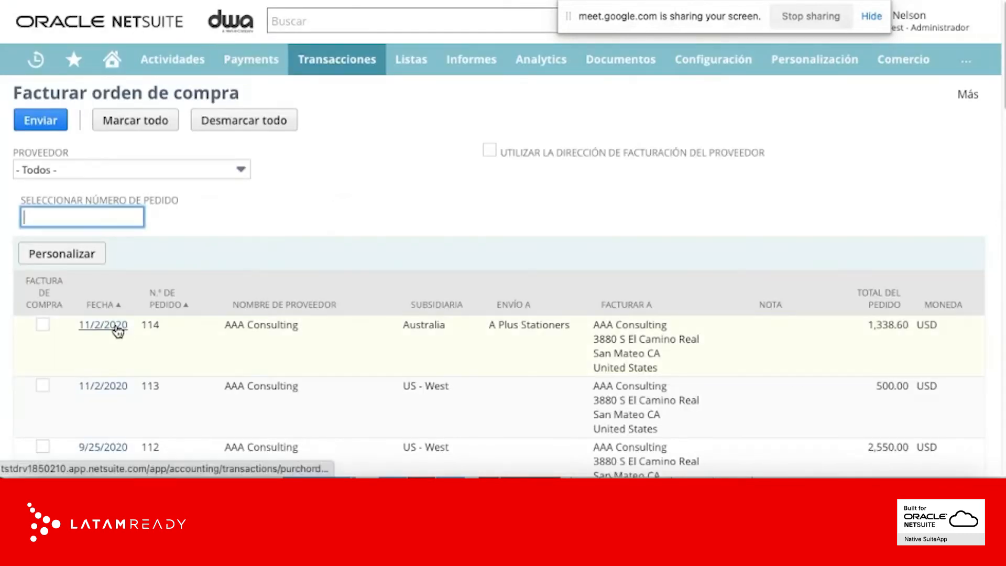
{"action": "left_click", "coordinate": [41, 326]}
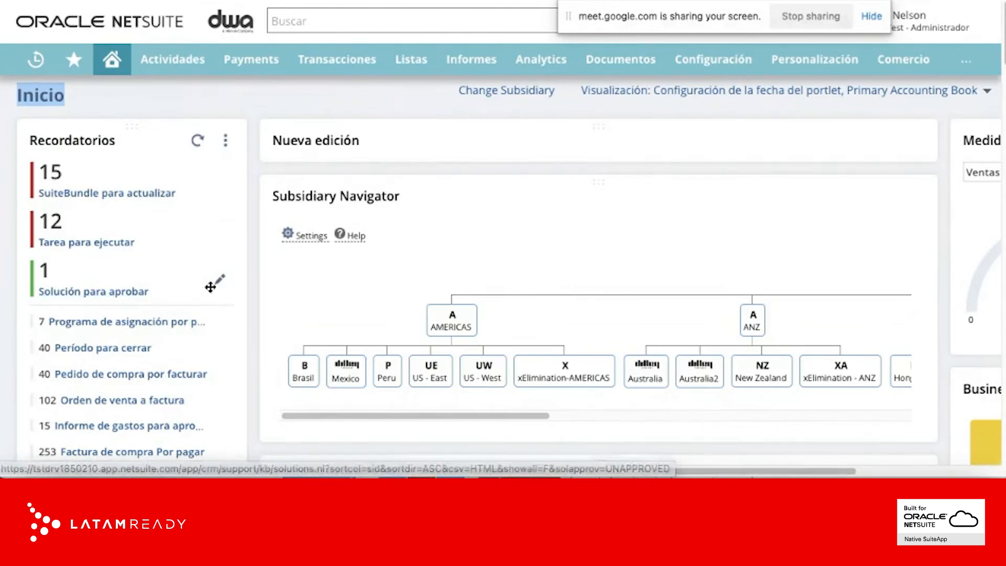
Go to the workflow list and open the Purchase Order Basic Approval workflow
{"action": "mouse_move", "coordinate": [929, 38]}
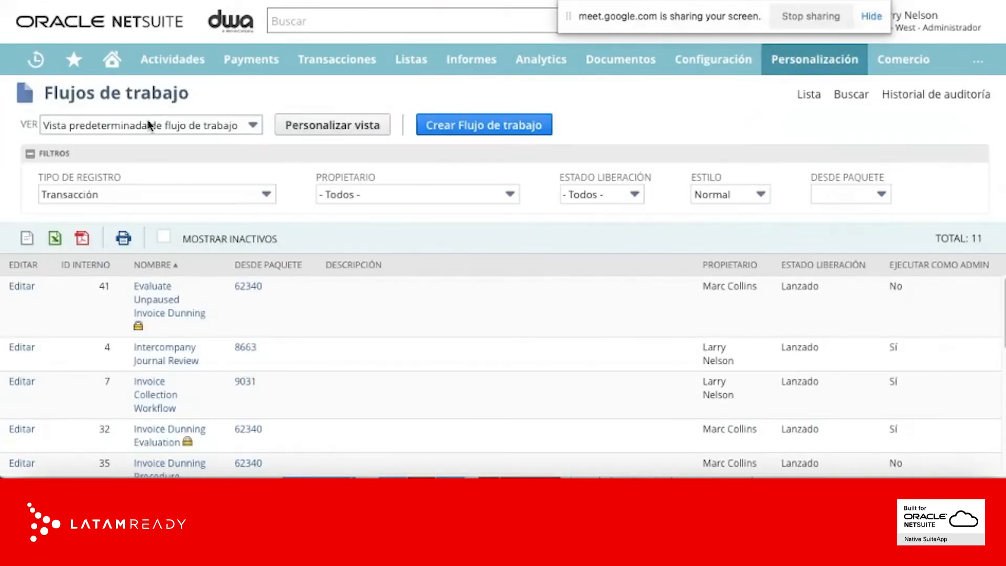
{"action": "scroll", "coordinate": [416, 337], "scroll_direction": "down", "scroll_amount": 8}
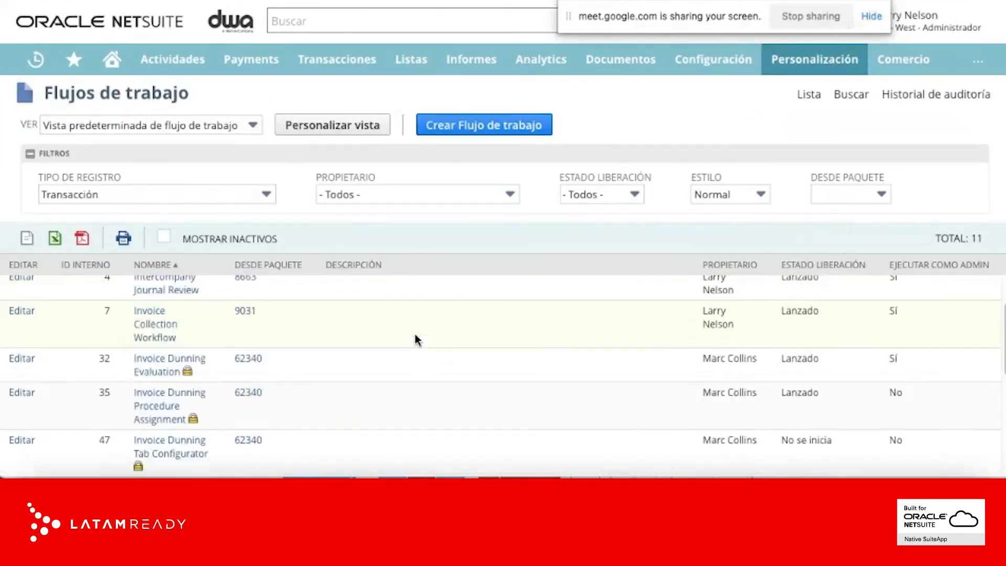
{"action": "left_click", "coordinate": [203, 350]}
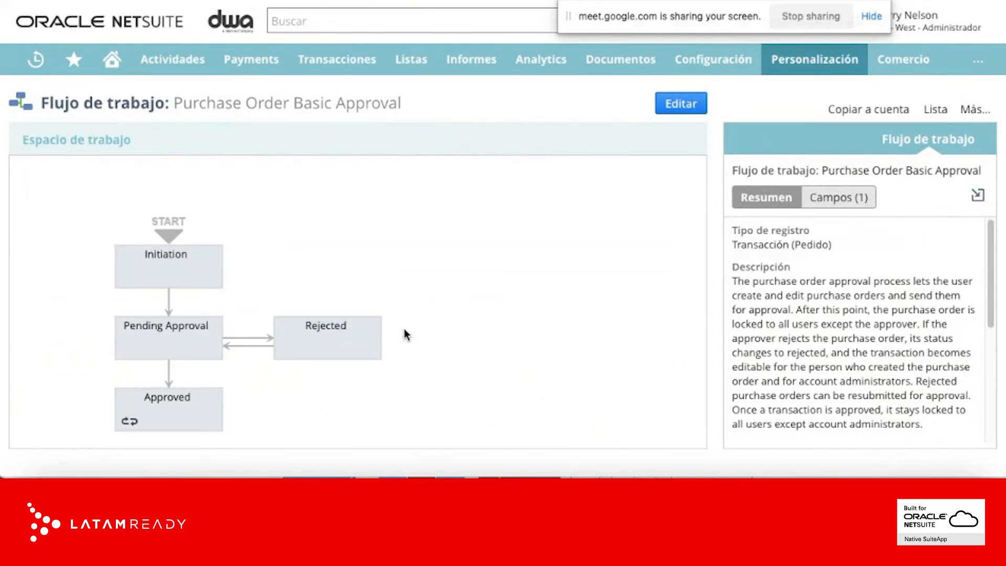
Examine the entry and exit actions of the workflow's Initiation state, including their parameters and conditions
{"action": "left_click", "coordinate": [175, 268]}
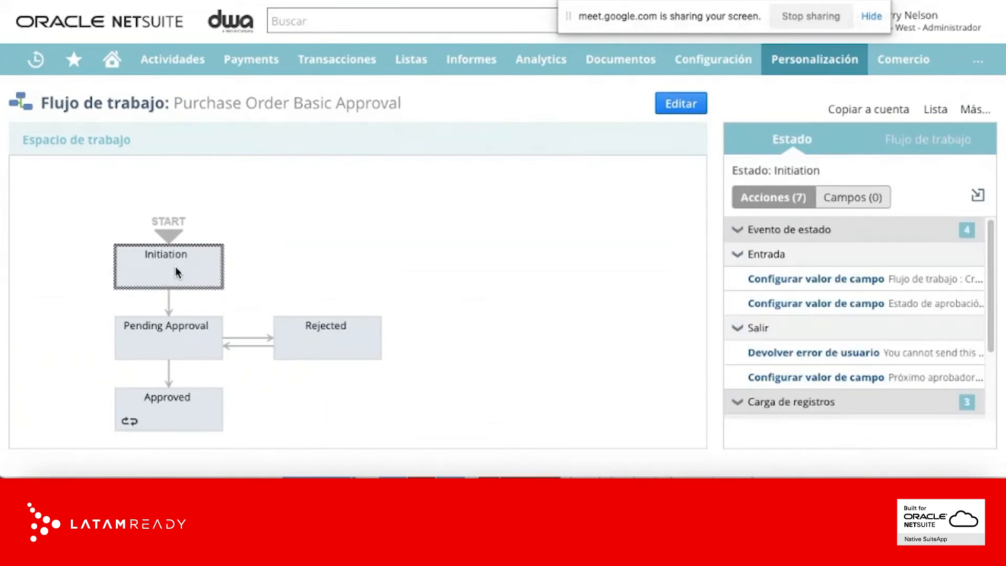
{"action": "mouse_move", "coordinate": [829, 288]}
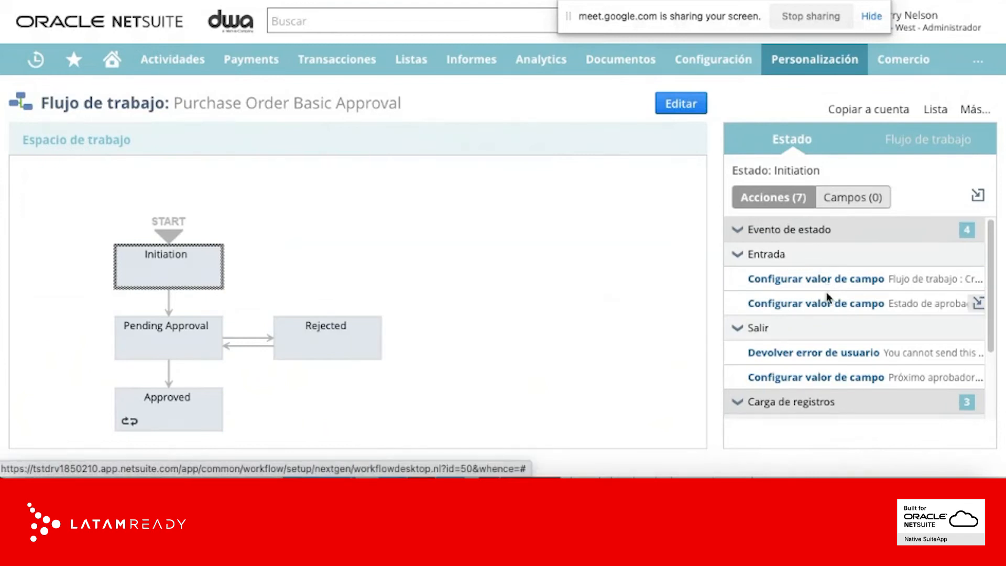
{"action": "mouse_move", "coordinate": [825, 305]}
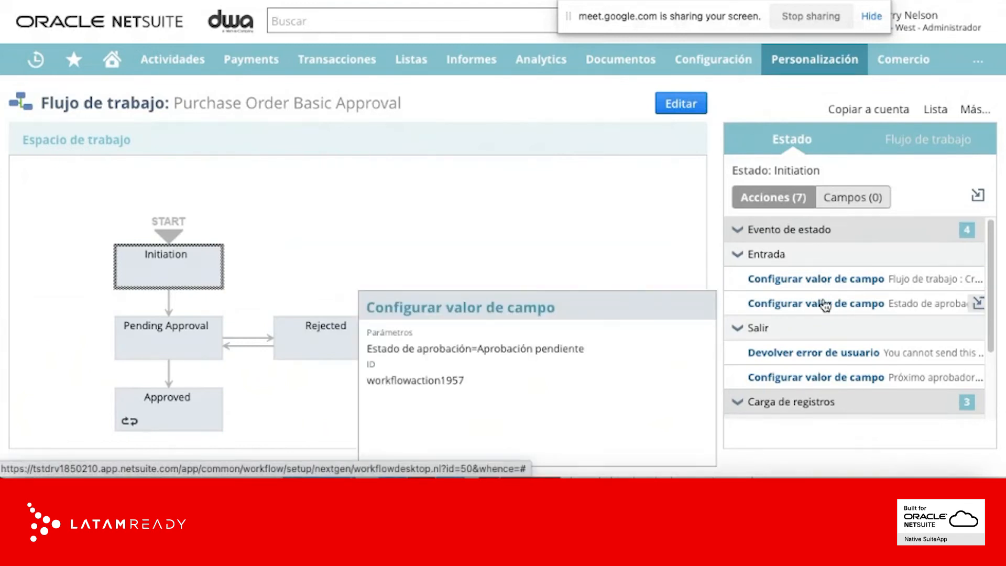
{"action": "mouse_move", "coordinate": [813, 354]}
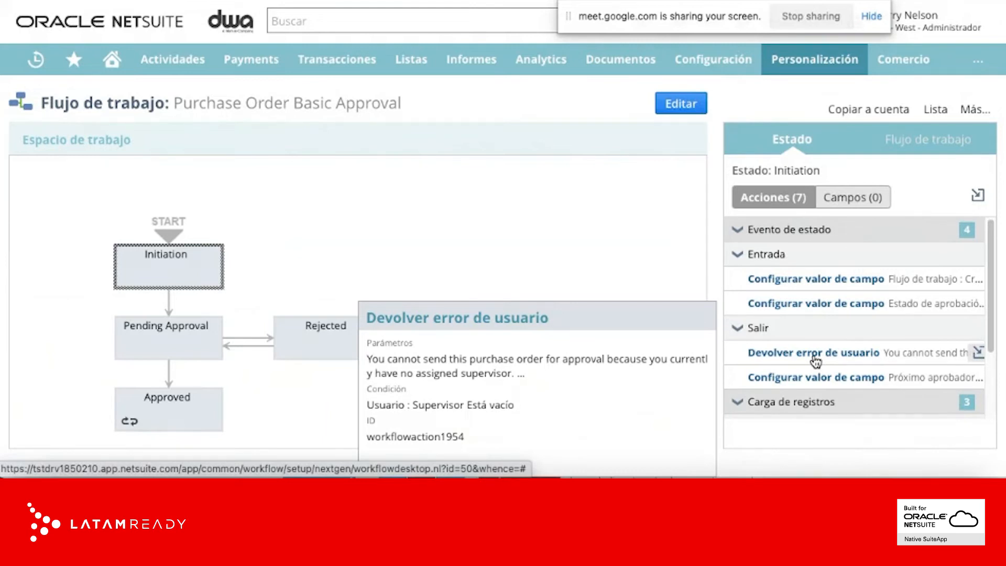
{"action": "mouse_move", "coordinate": [813, 383]}
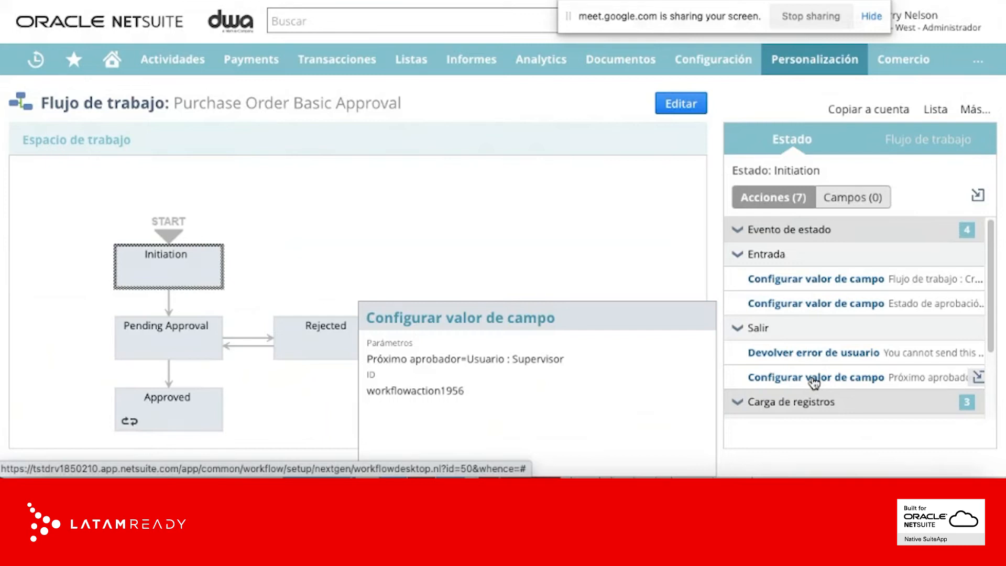
Examine the actions of the Pending Approval, Approved and Rejected states, then return to the workflow summary
{"action": "left_click", "coordinate": [186, 335]}
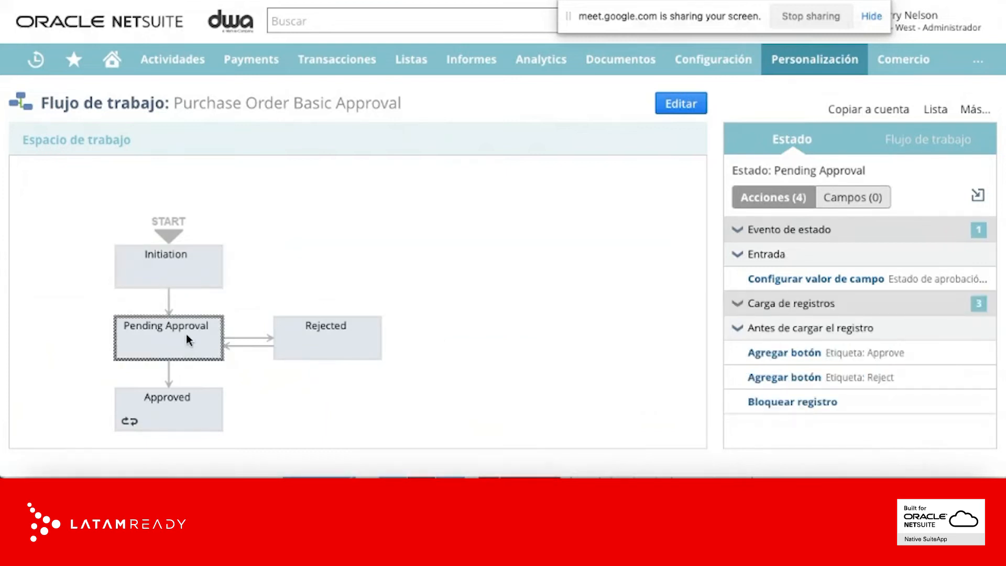
{"action": "mouse_move", "coordinate": [845, 358]}
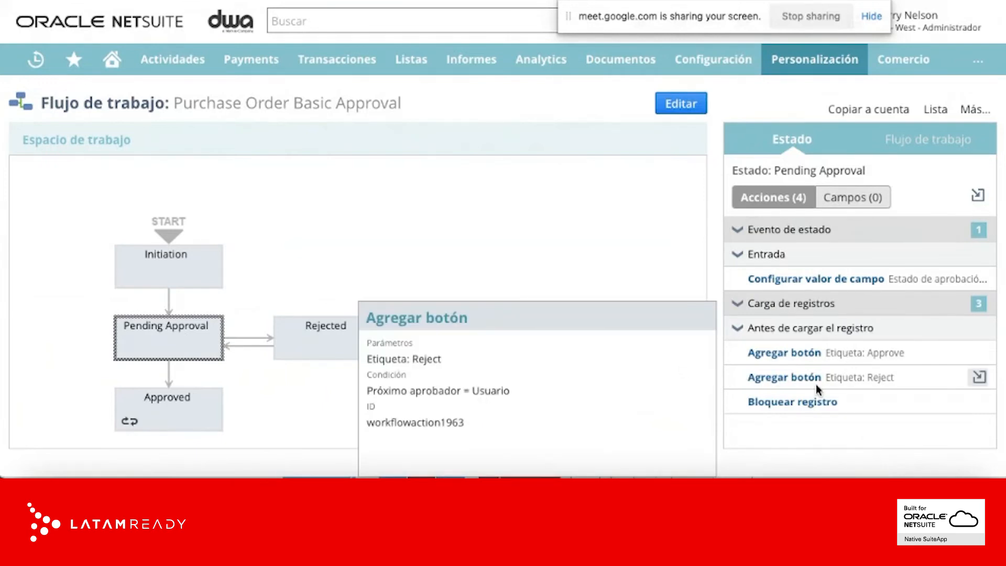
{"action": "mouse_move", "coordinate": [802, 411]}
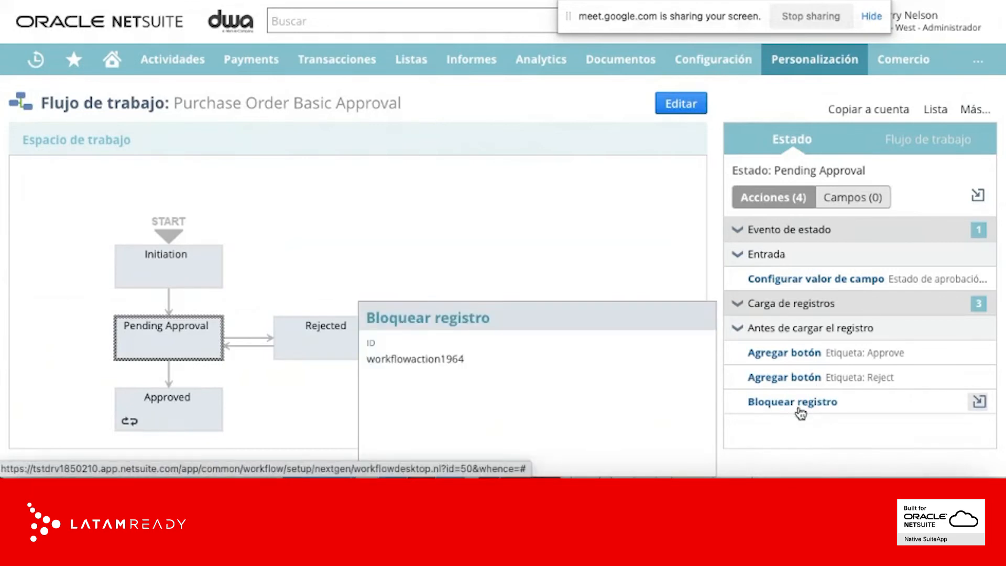
{"action": "left_click", "coordinate": [166, 413]}
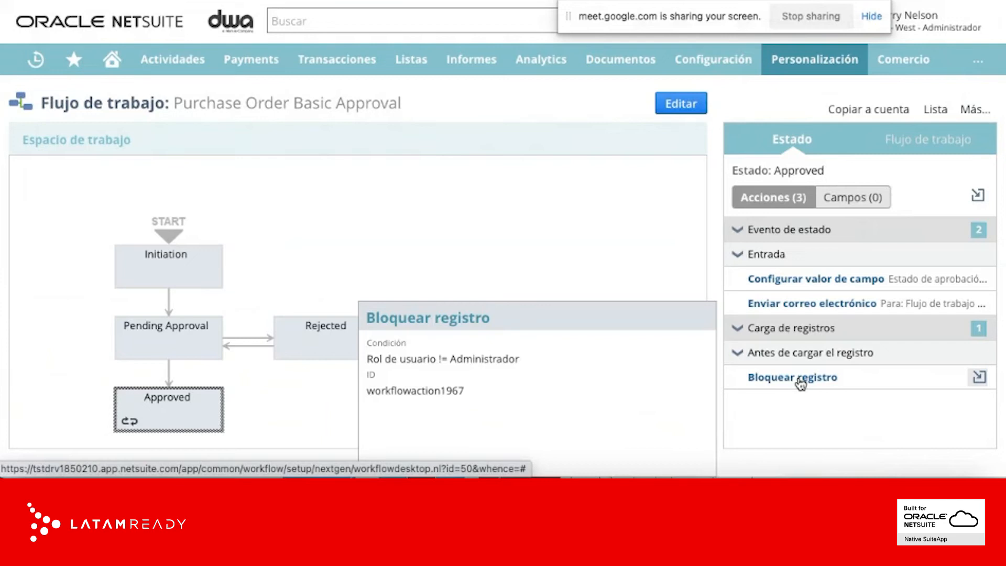
{"action": "left_click", "coordinate": [318, 349]}
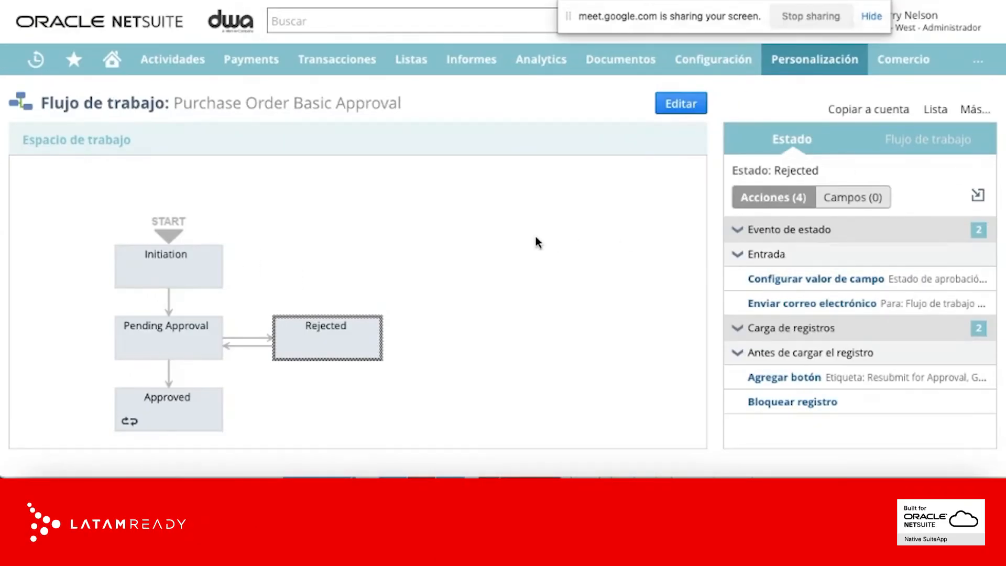
{"action": "left_click", "coordinate": [427, 243]}
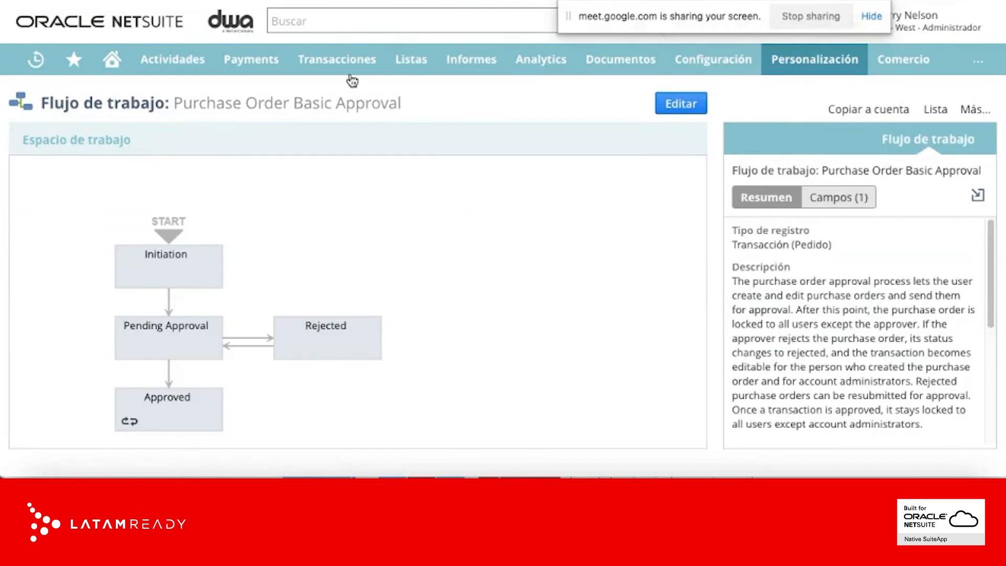
Look through the transaction options available for purchasing, sales and customers
{"action": "mouse_move", "coordinate": [350, 78]}
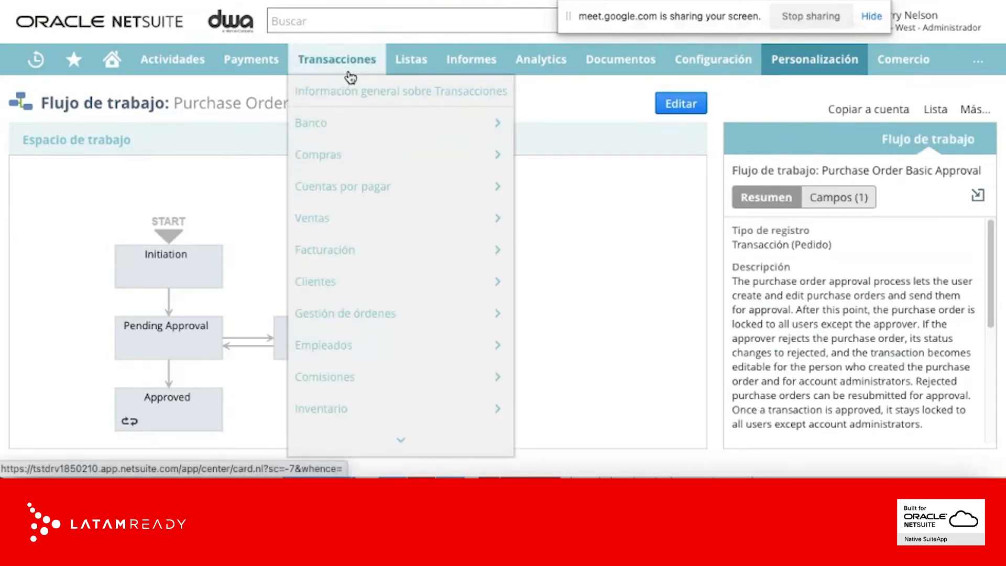
{"action": "mouse_move", "coordinate": [353, 152]}
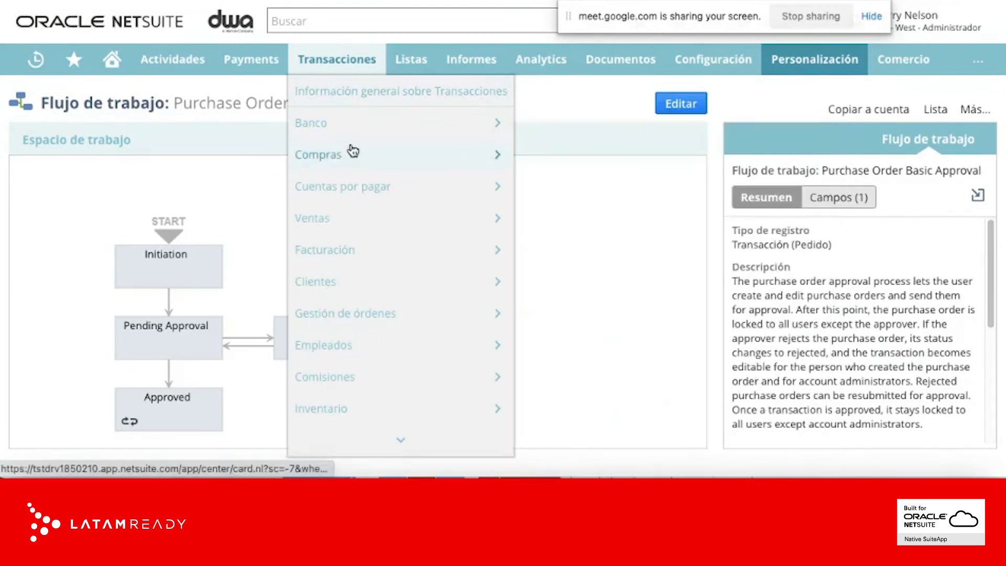
{"action": "mouse_move", "coordinate": [350, 199]}
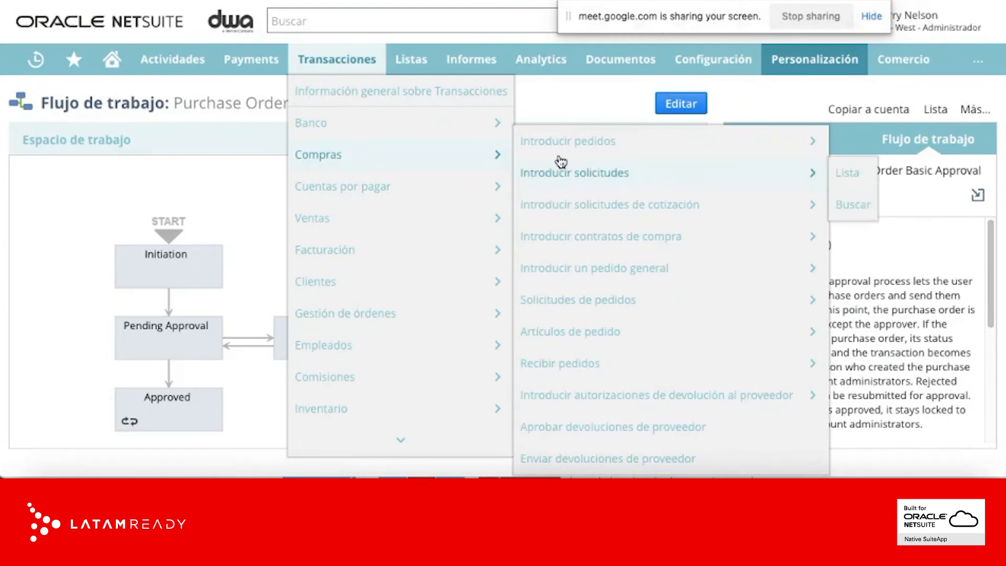
{"action": "mouse_move", "coordinate": [567, 261]}
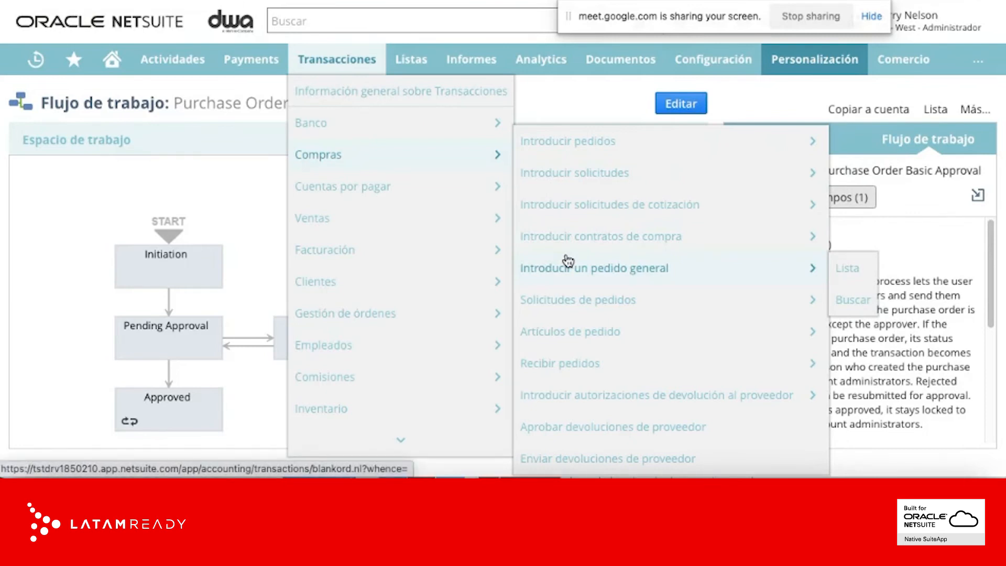
{"action": "mouse_move", "coordinate": [455, 231]}
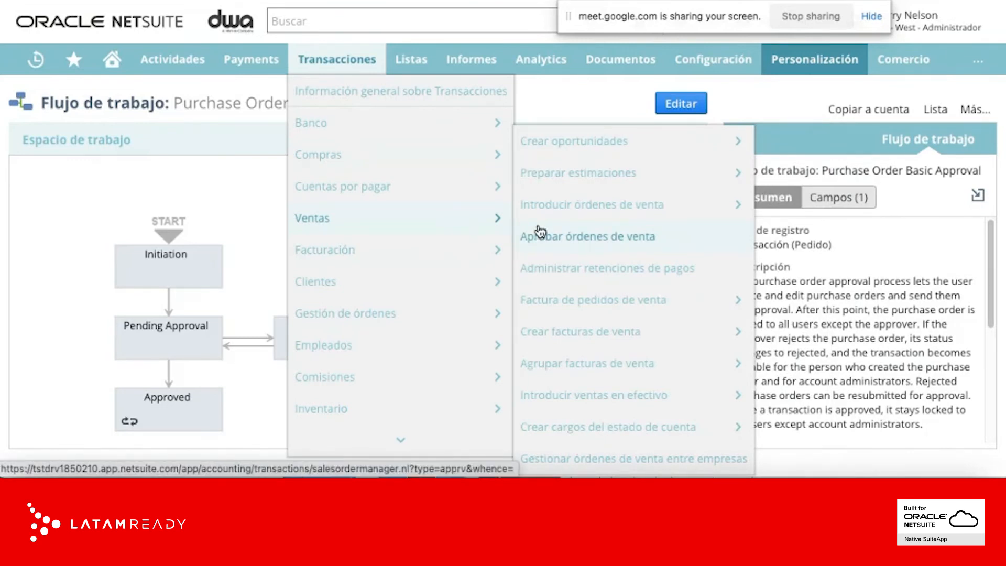
{"action": "mouse_move", "coordinate": [564, 157]}
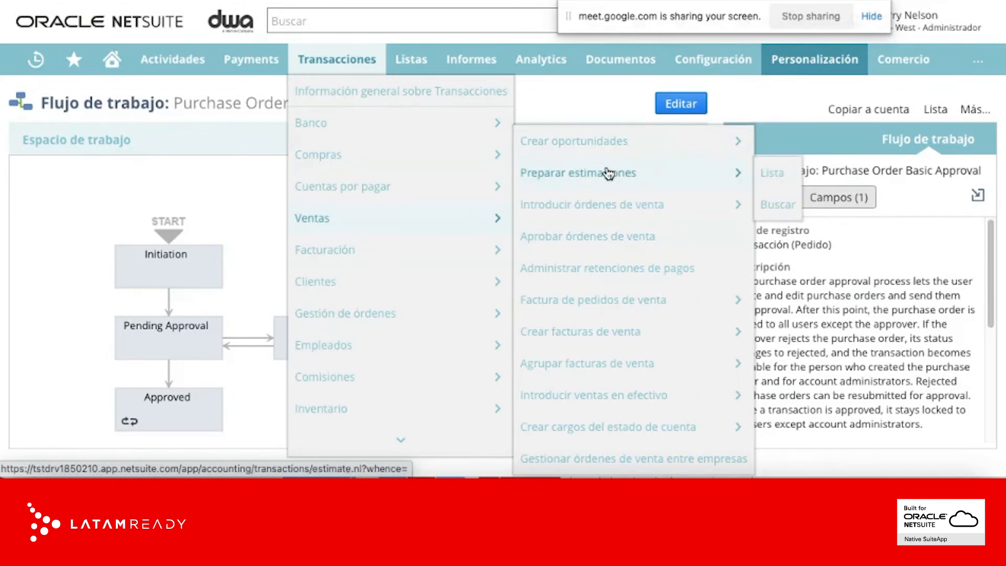
{"action": "mouse_move", "coordinate": [604, 215]}
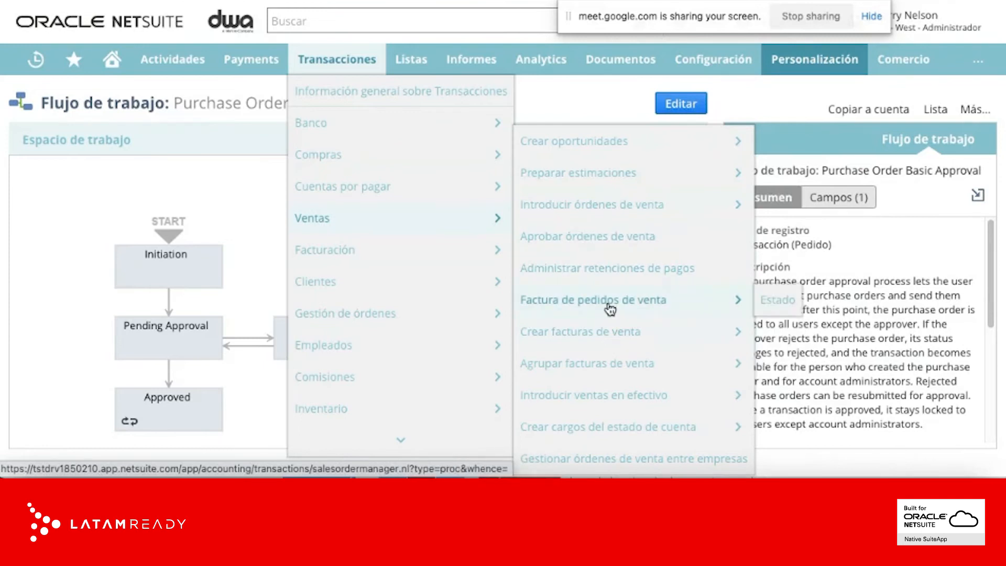
{"action": "mouse_move", "coordinate": [402, 275]}
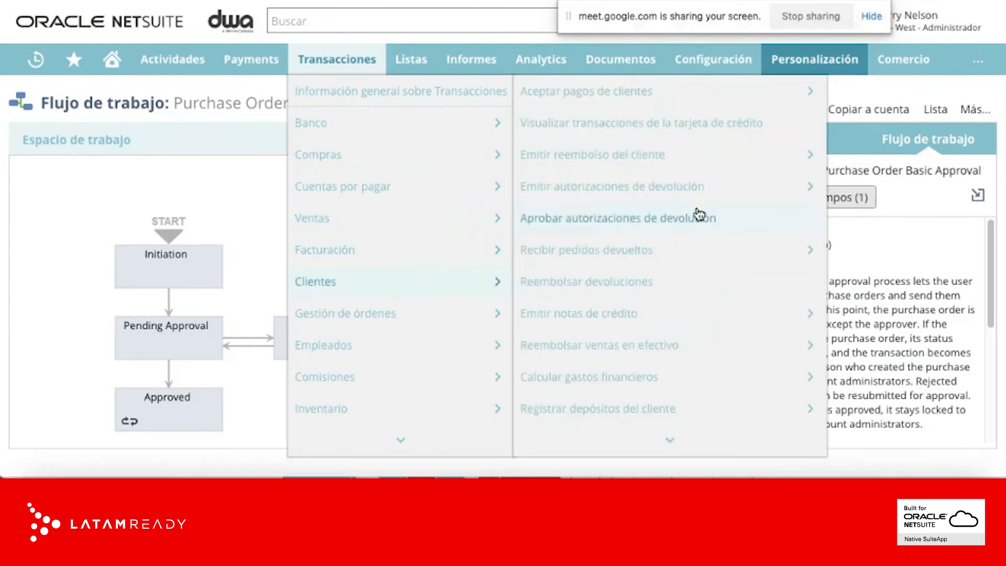